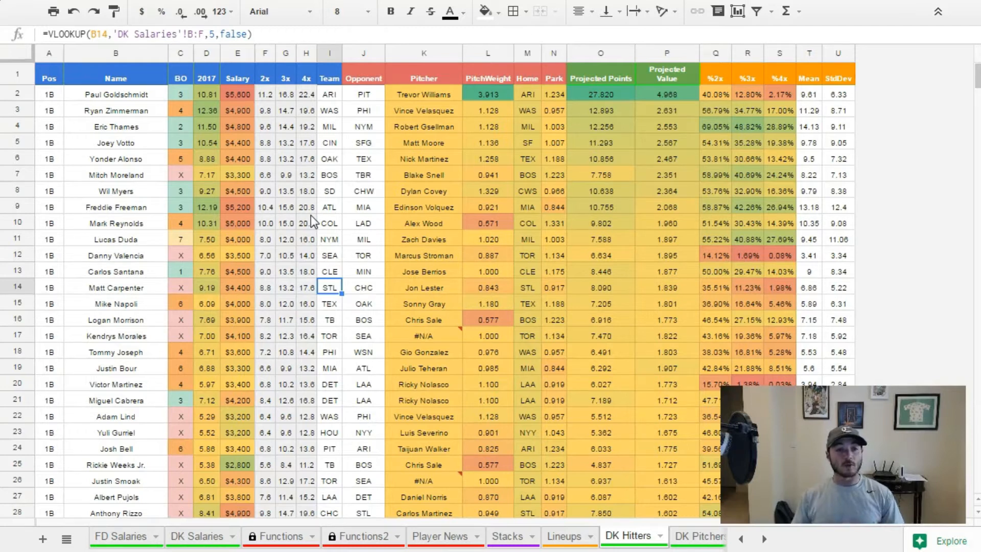
Inspect the batting-order and team formulas on DK Hitters, and view the daily lineups table on mlbstartingnine.com.
left_click(183, 290)
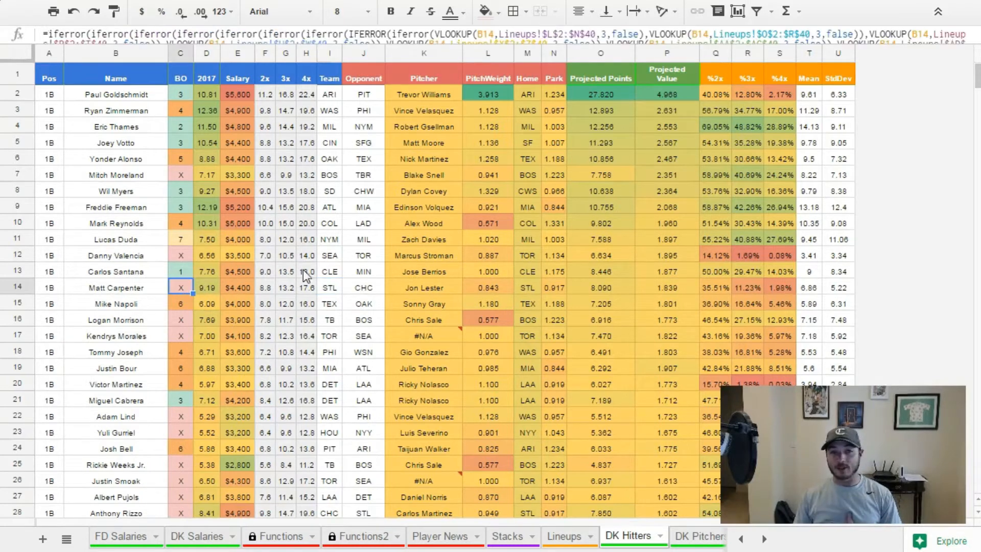
left_click(334, 260)
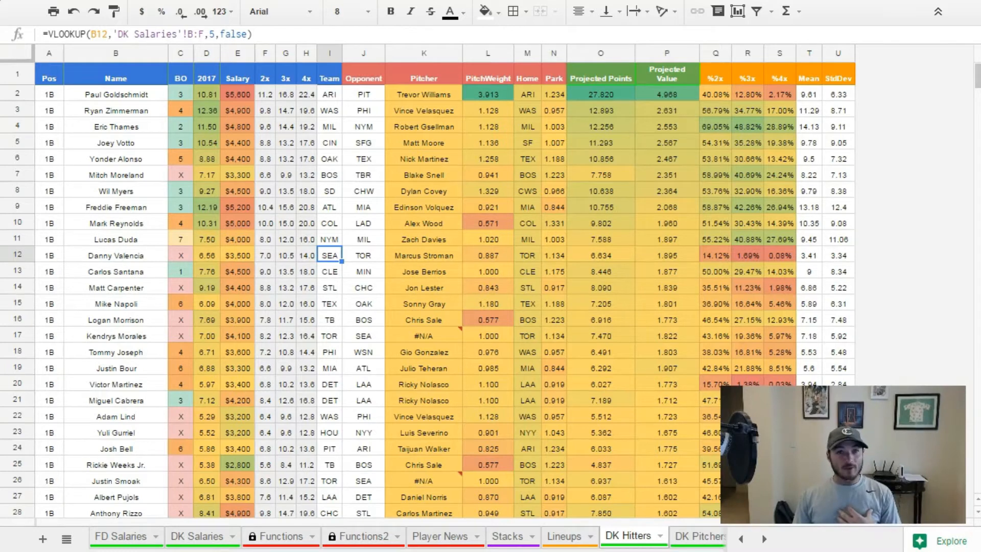
key("ctrl+Tab")
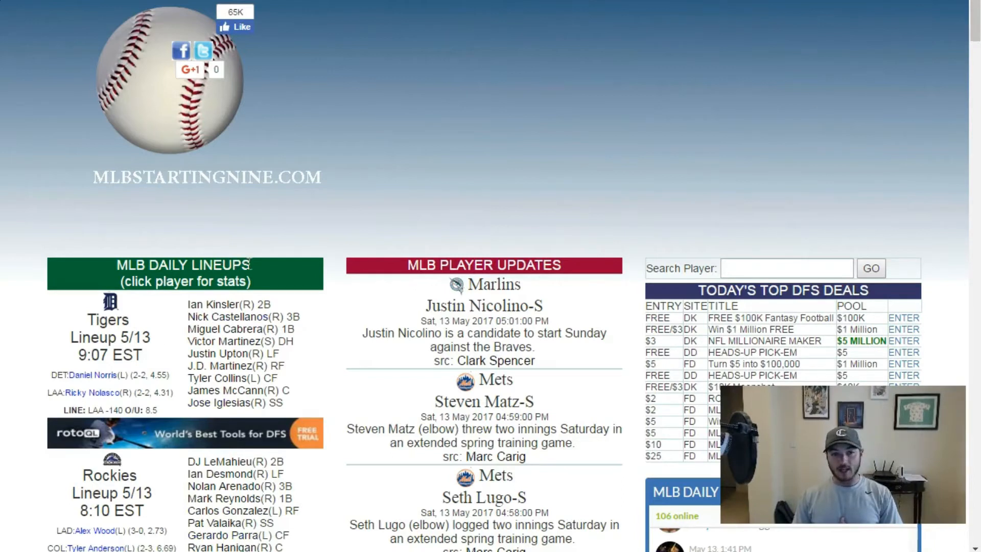
left_click_drag(971, 33, 952, 15)
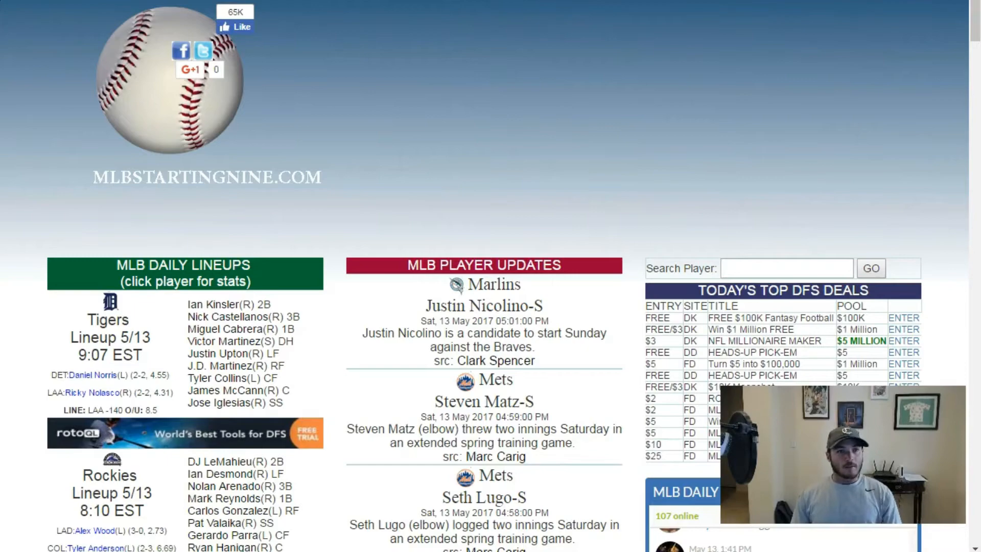
key("ctrl+Tab")
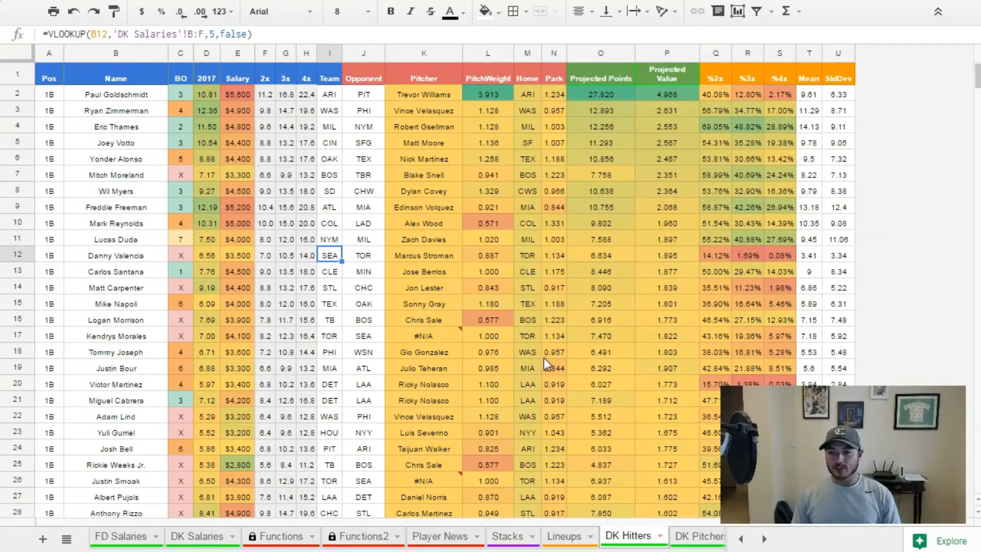
Open the Lineups sheet and clear all of its contents, including the imported lineup columns.
left_click(573, 541)
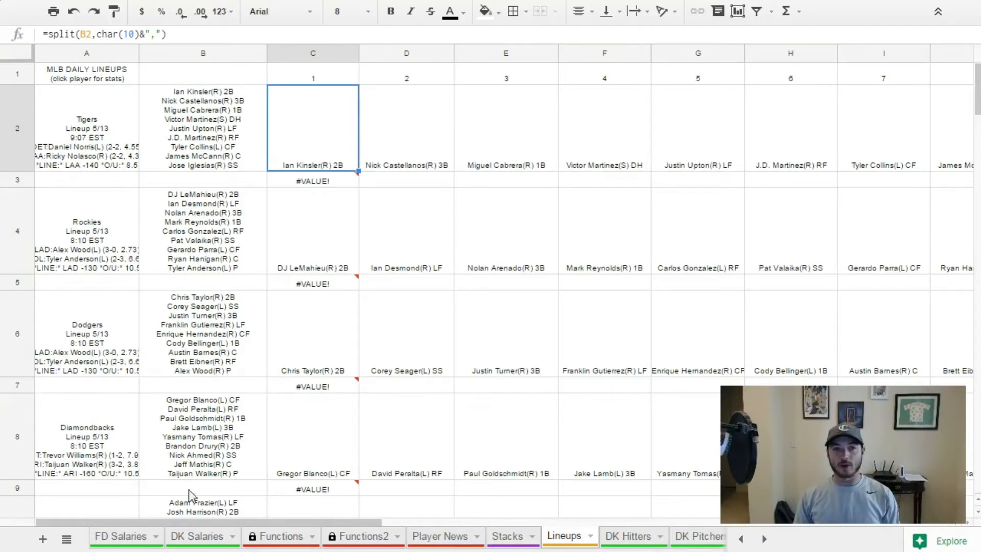
left_click_drag(88, 54, 204, 70)
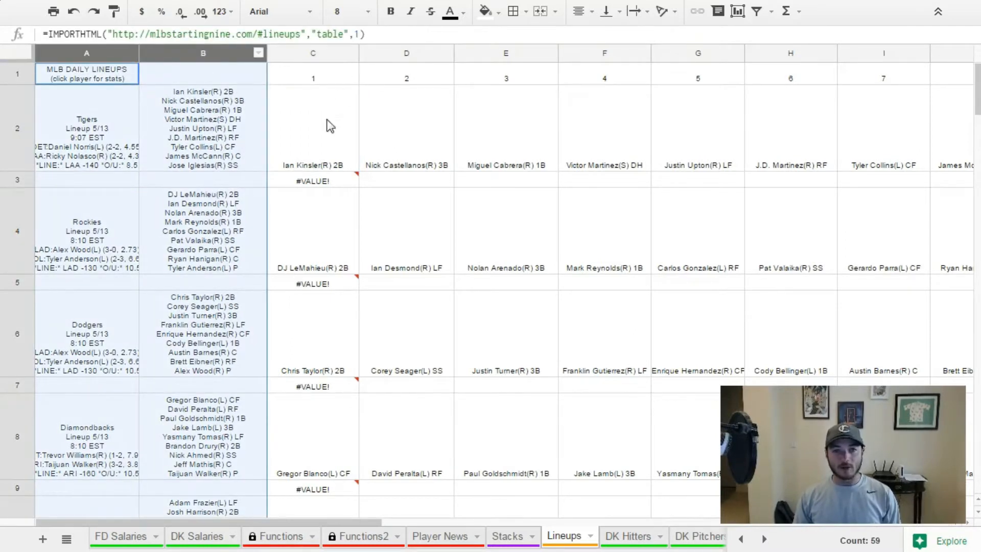
mouse_move(259, 519)
left_mouse_down()
mouse_move(885, 525)
mouse_move(251, 531)
left_mouse_up()
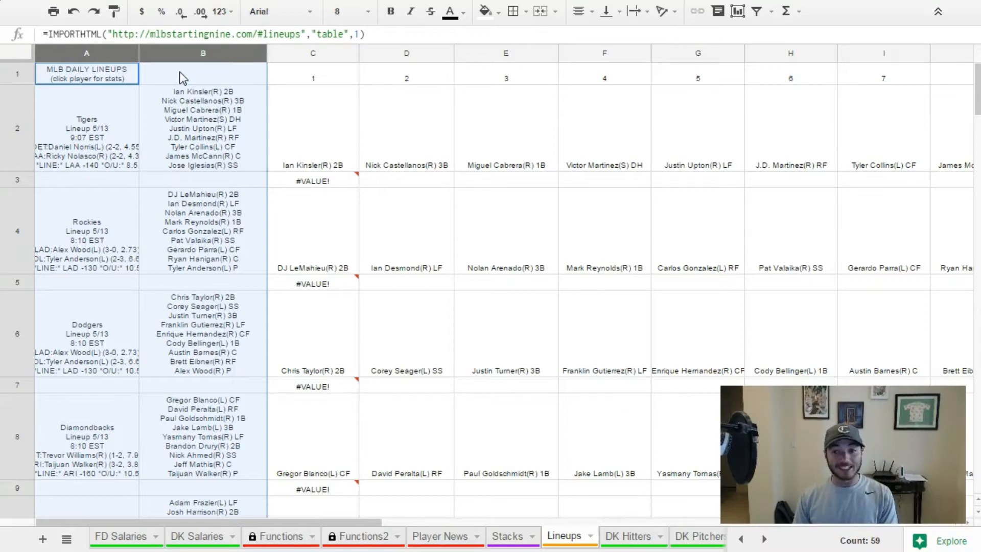
left_click(21, 47)
key("Delete")
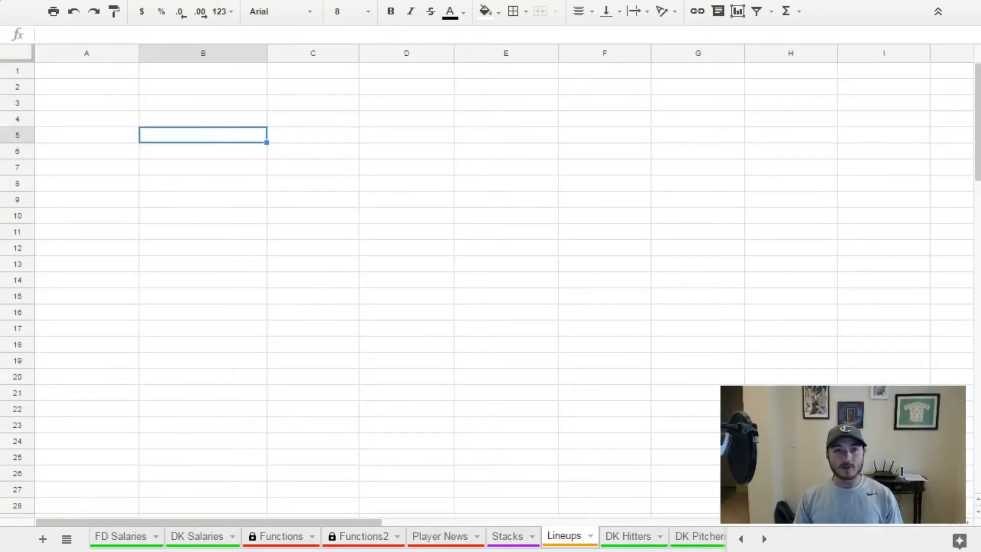
left_click(116, 103)
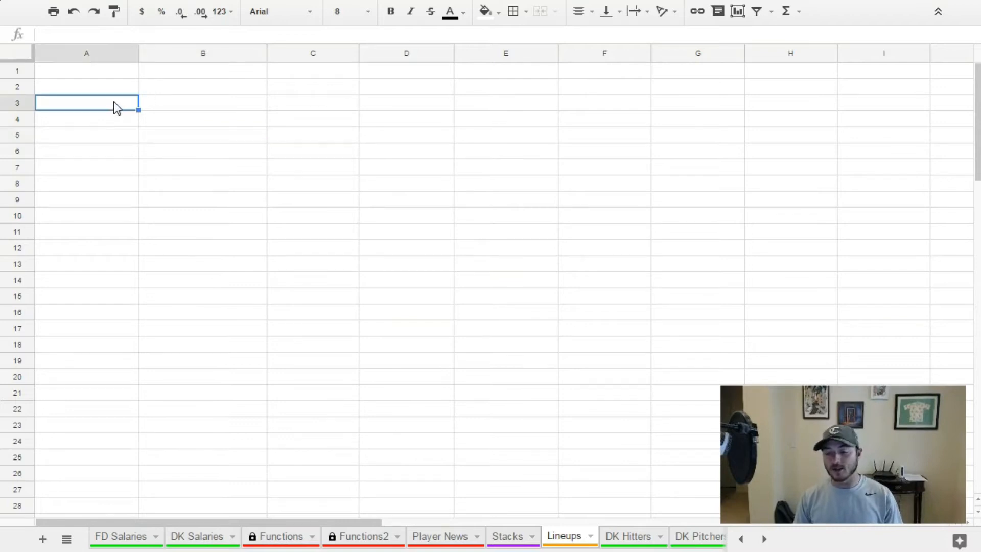
left_click(103, 72)
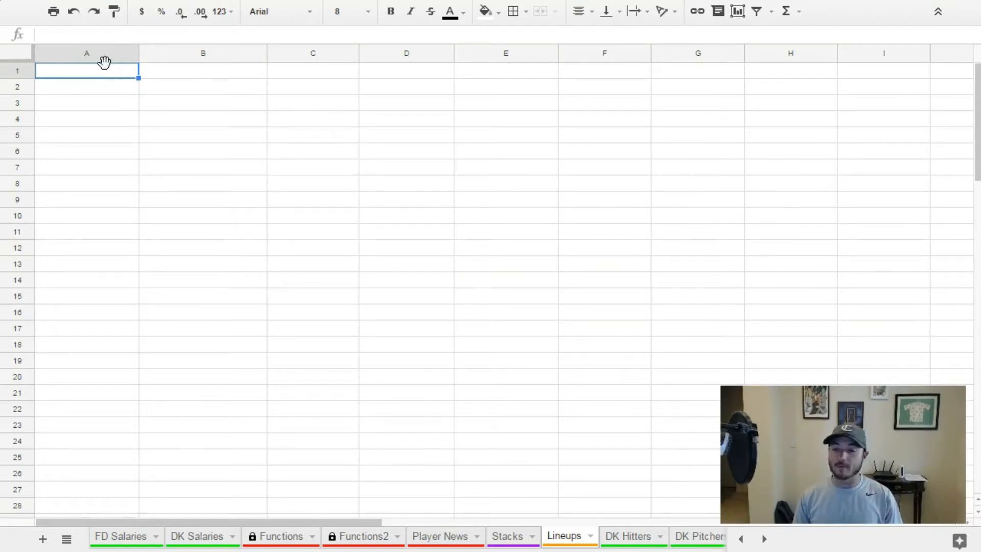
left_click(102, 35)
type("=IMPORTHTML(\"http://mlbstartingnine.com/#lineups\",\"table\",1)")
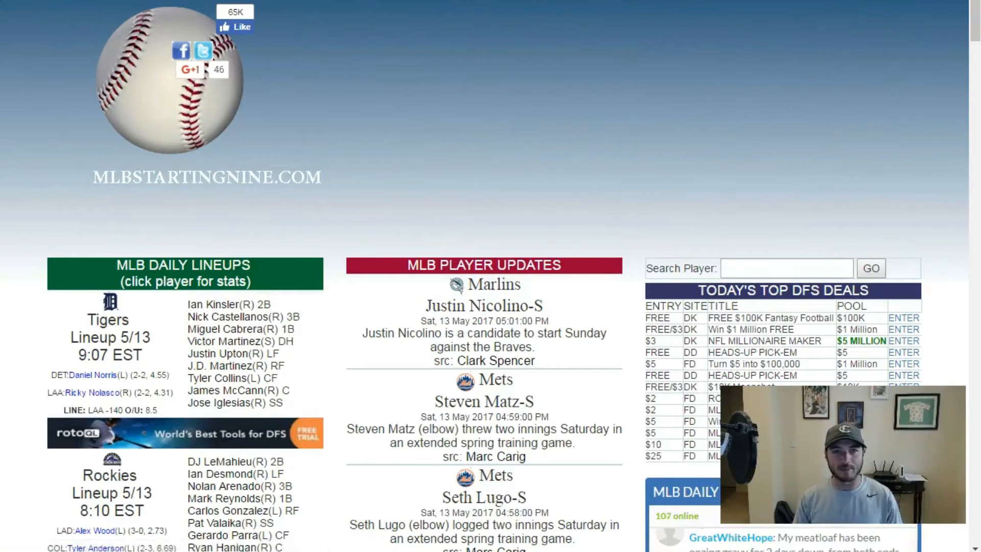
scroll(490, 276, "down", 6)
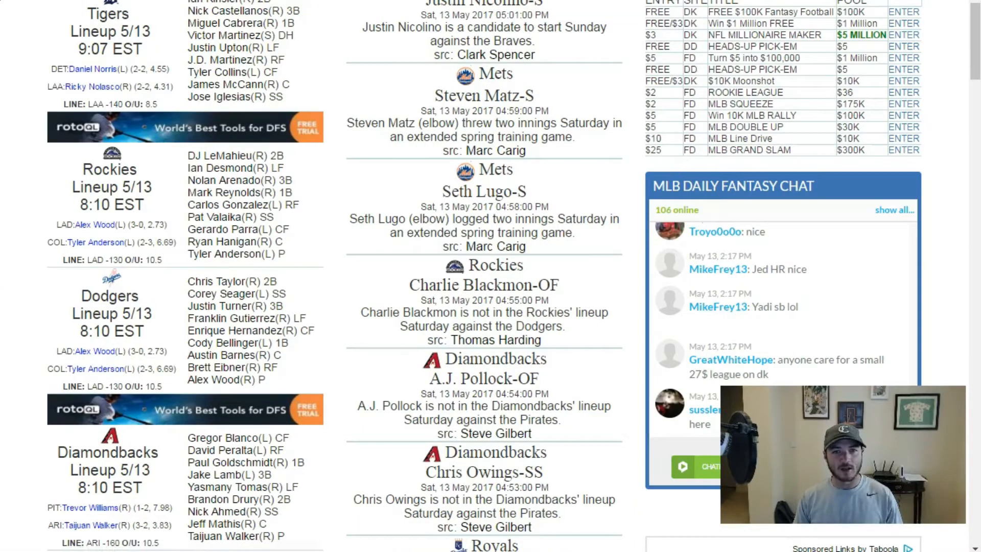
scroll(398, 132, "up", 6)
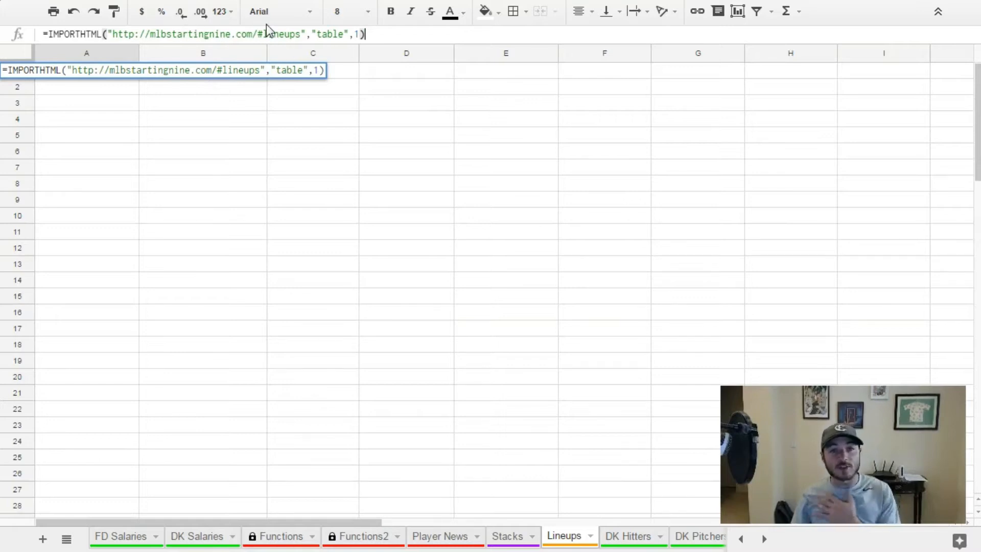
Check the query and index arguments of the A1 import formula, and run it with the table index set to 0.
left_click(332, 34)
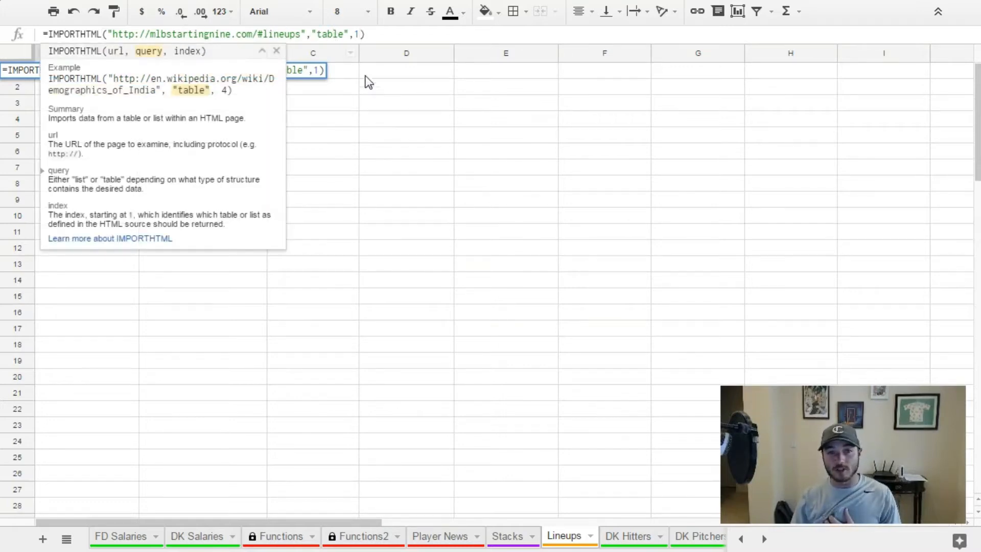
left_click(363, 34)
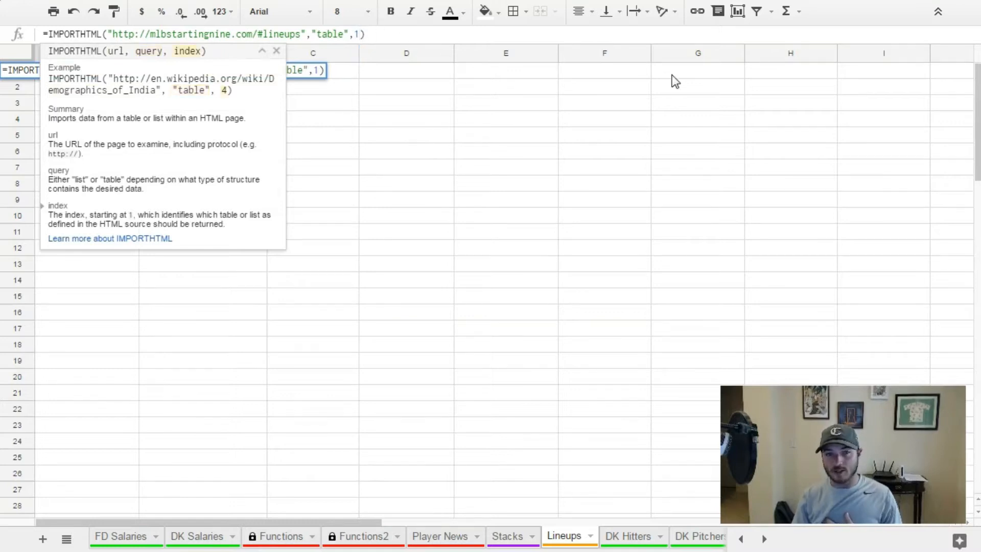
key("BackSpace")
type("0")
key("Return")
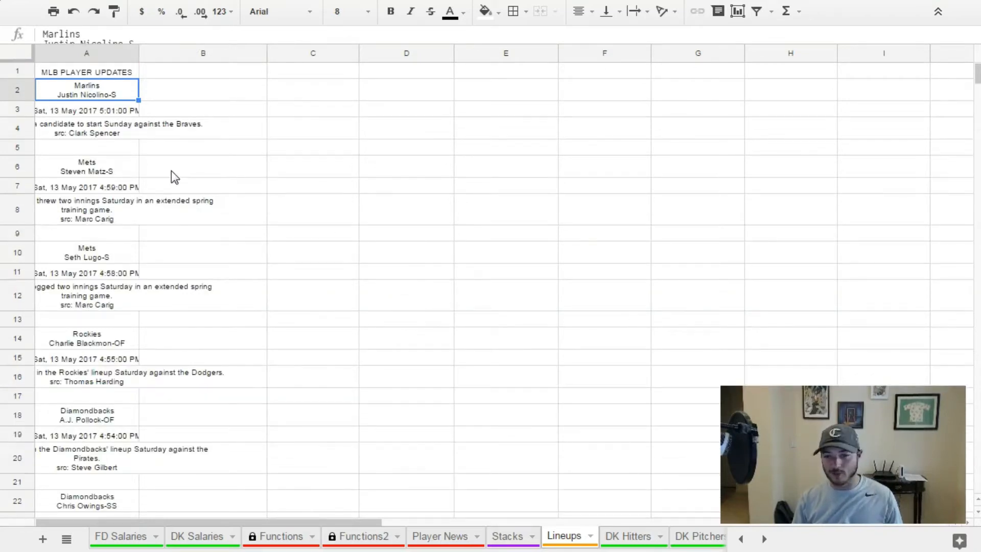
Set the table index in cell A1's IMPORTHTML formula to 1 and run the import.
left_click(81, 74)
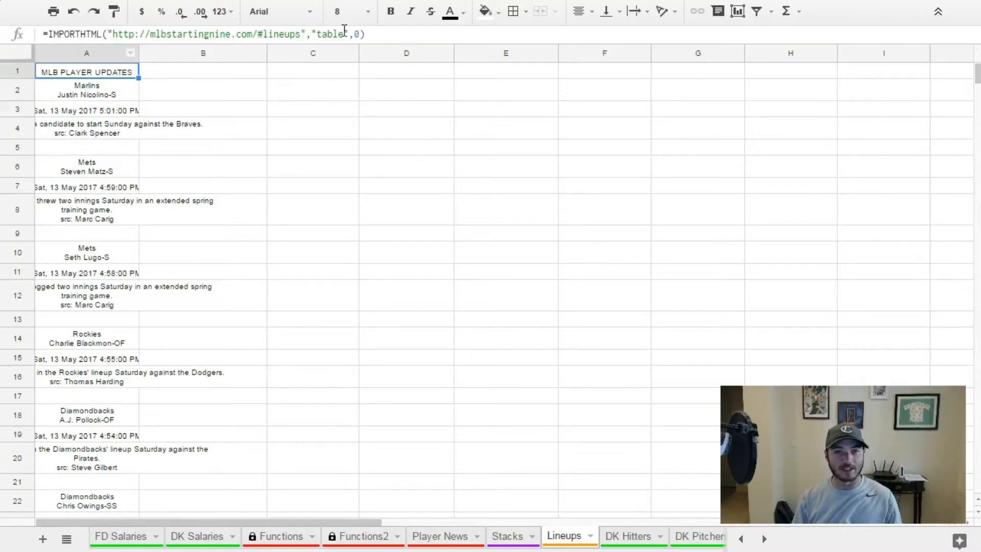
left_click(361, 33)
key("BackSpace")
type("1")
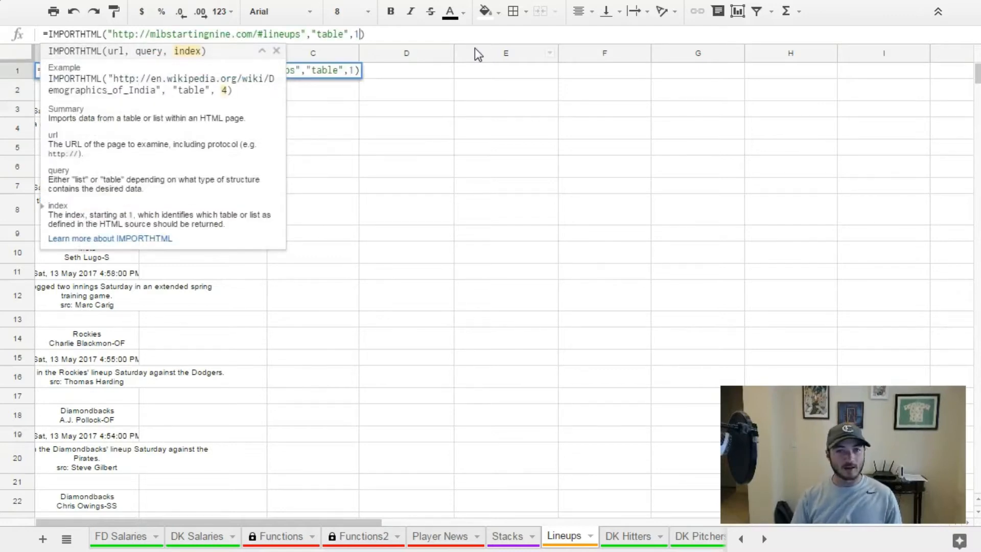
key("Return")
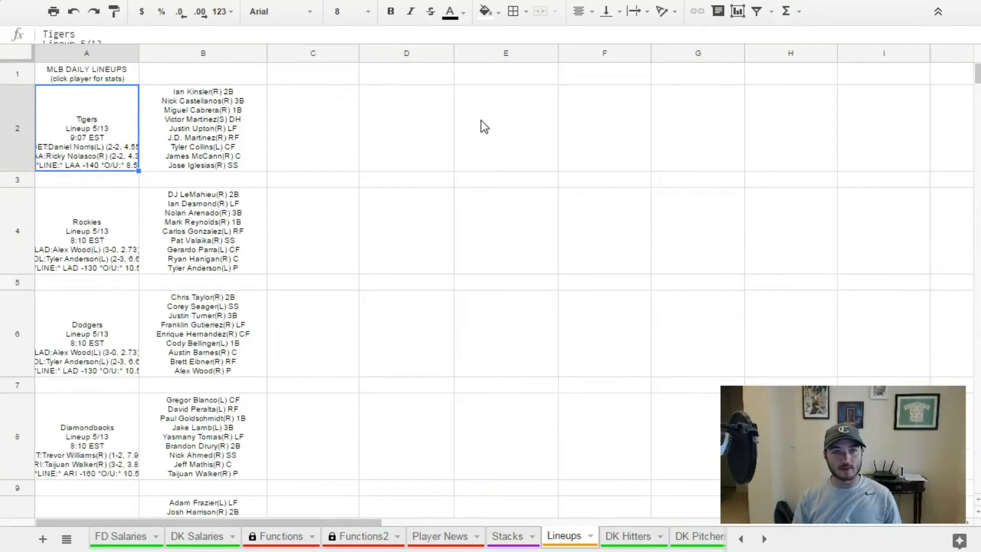
Auto-fit the widths of all columns on the Lineups sheet to their contents.
left_click(17, 50)
double_click(139, 53)
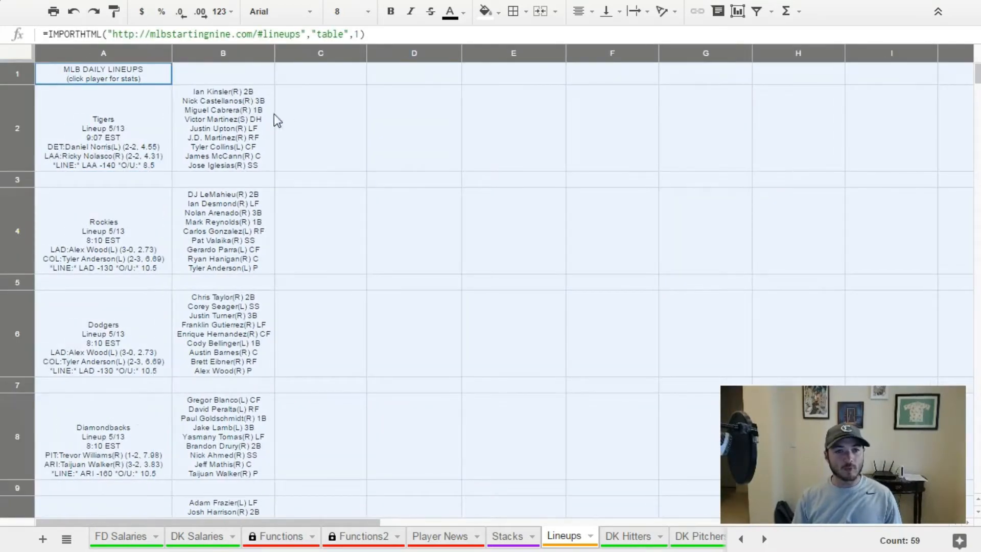
left_click(256, 119)
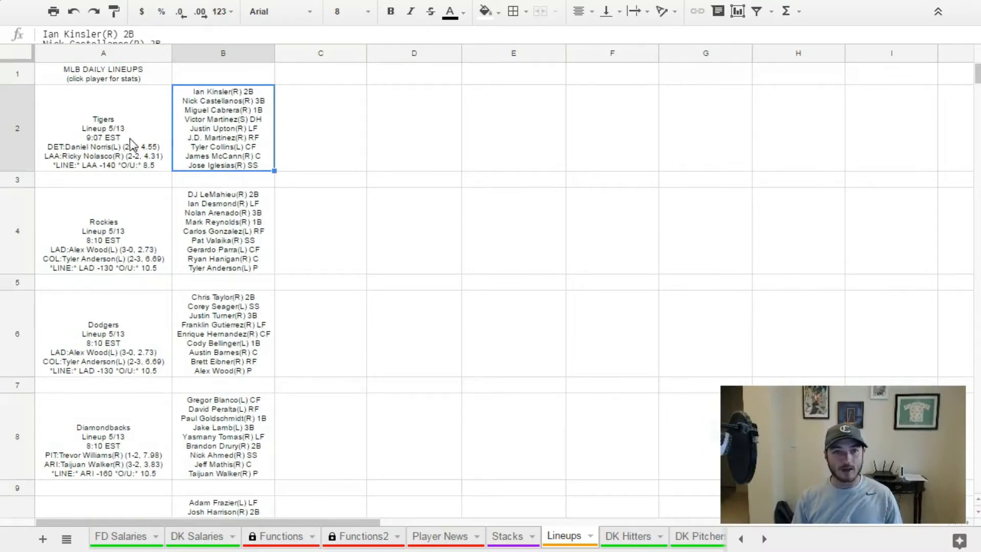
Examine the imported game details in column A and the batting orders in column B, from the first team through row 58.
left_click(105, 137)
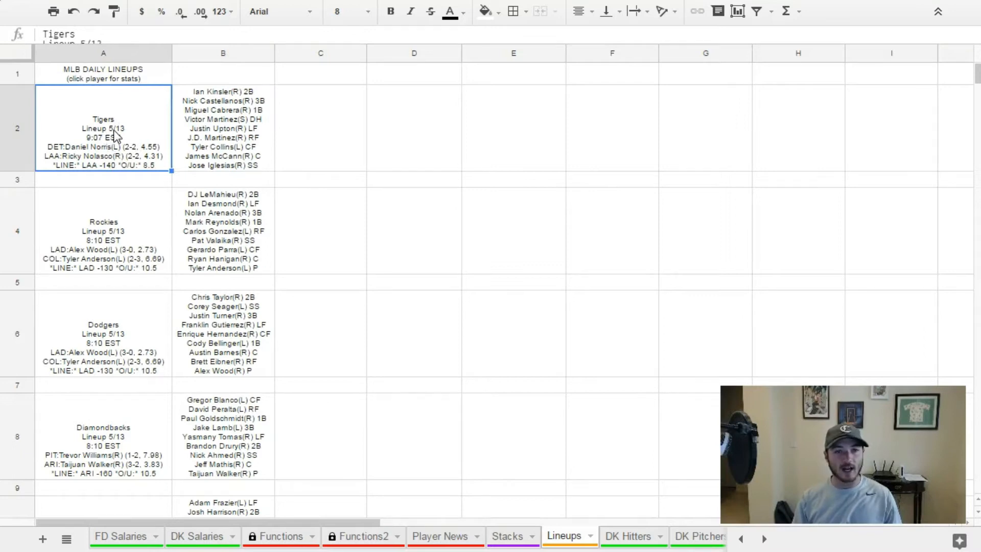
left_click(223, 136)
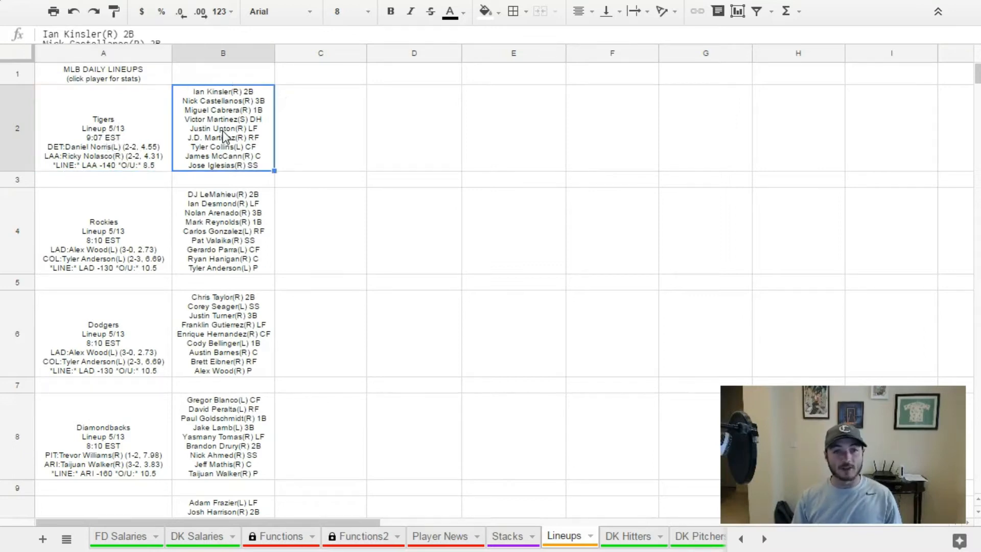
scroll(195, 183, "down", 20)
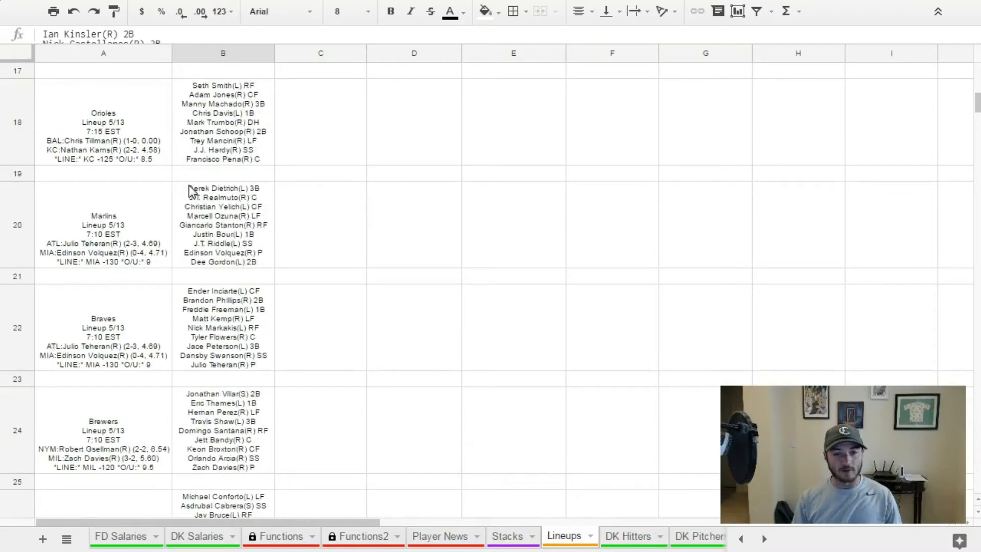
scroll(189, 186, "down", 15)
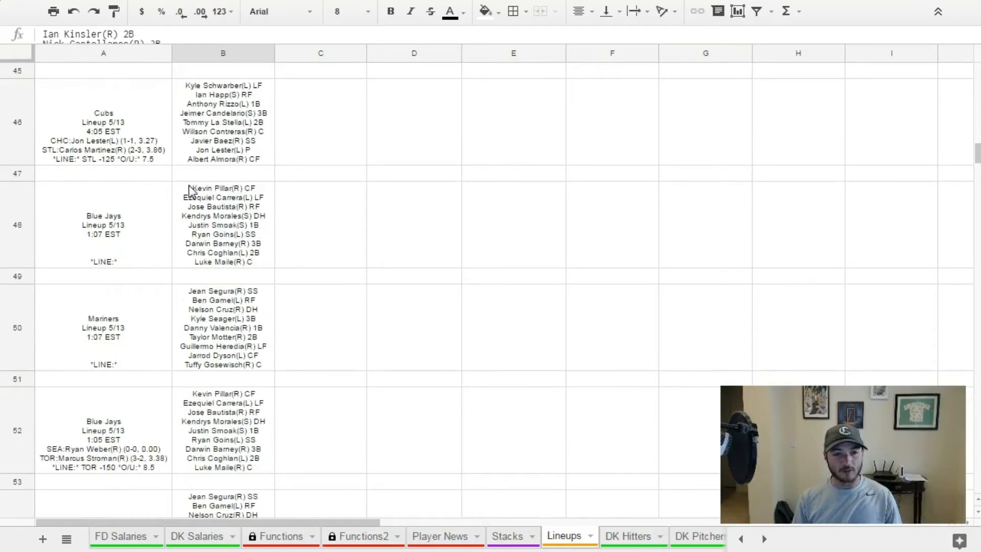
scroll(189, 188, "down", 10)
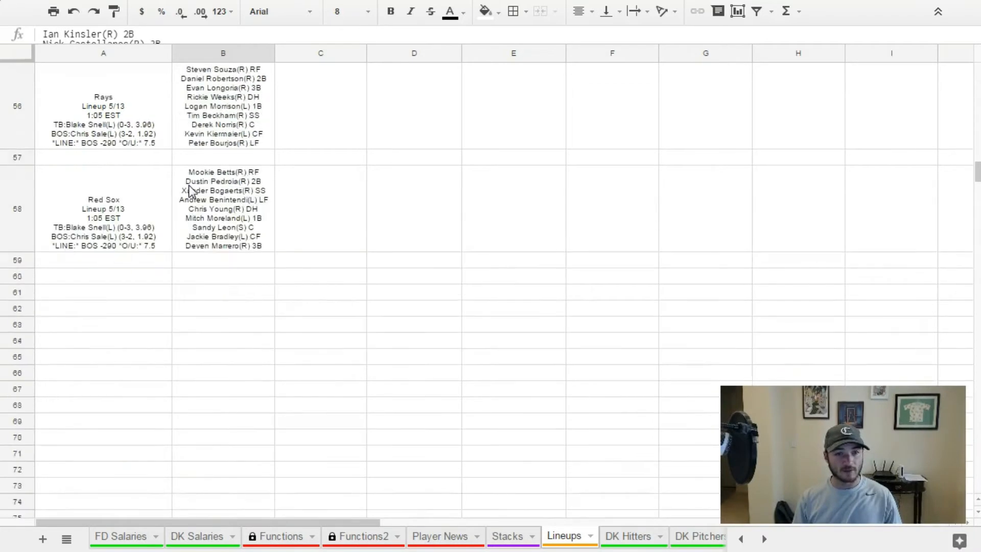
scroll(188, 188, "up", 2)
left_click_drag(125, 302, 115, 143)
scroll(119, 223, "up", 20)
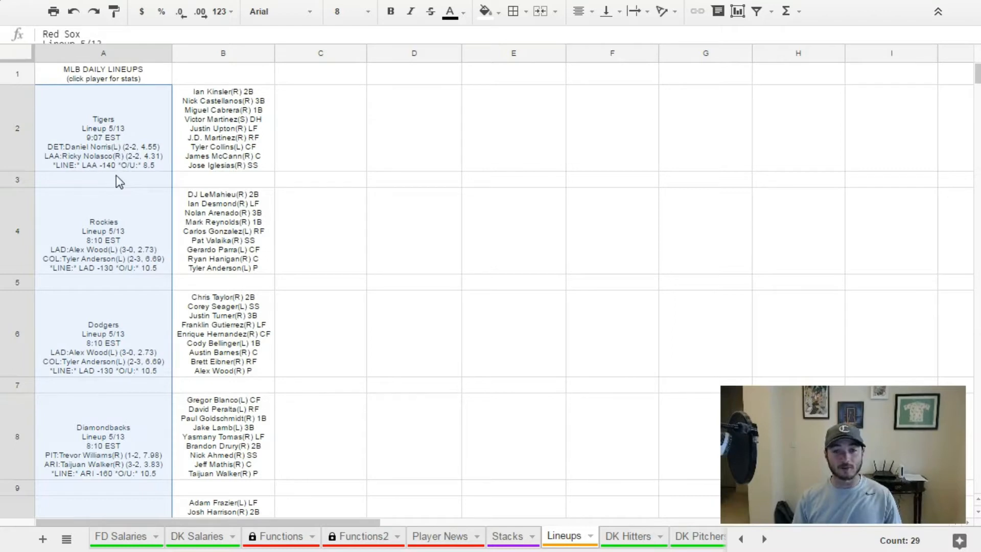
scroll(136, 191, "down", 20)
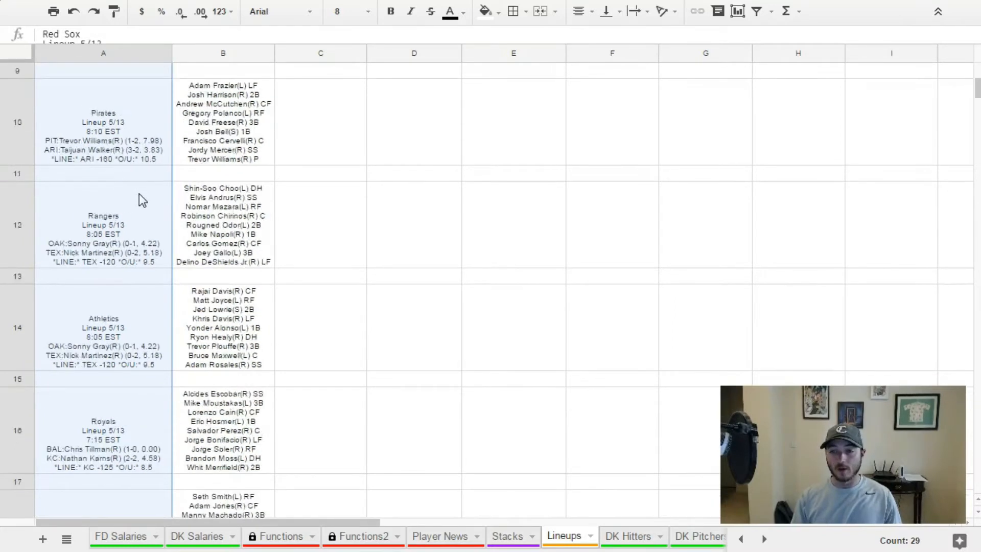
scroll(167, 185, "down", 5)
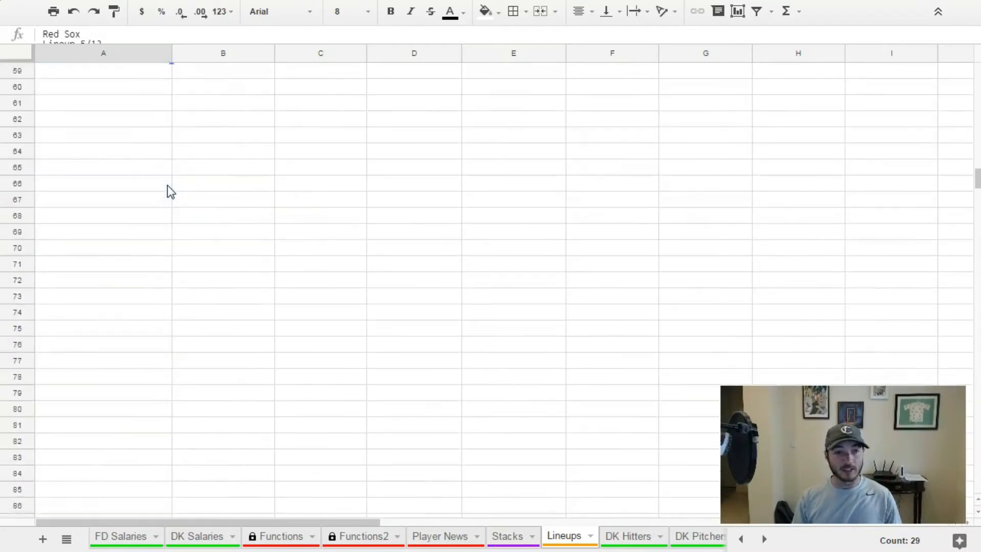
scroll(167, 185, "up", 5)
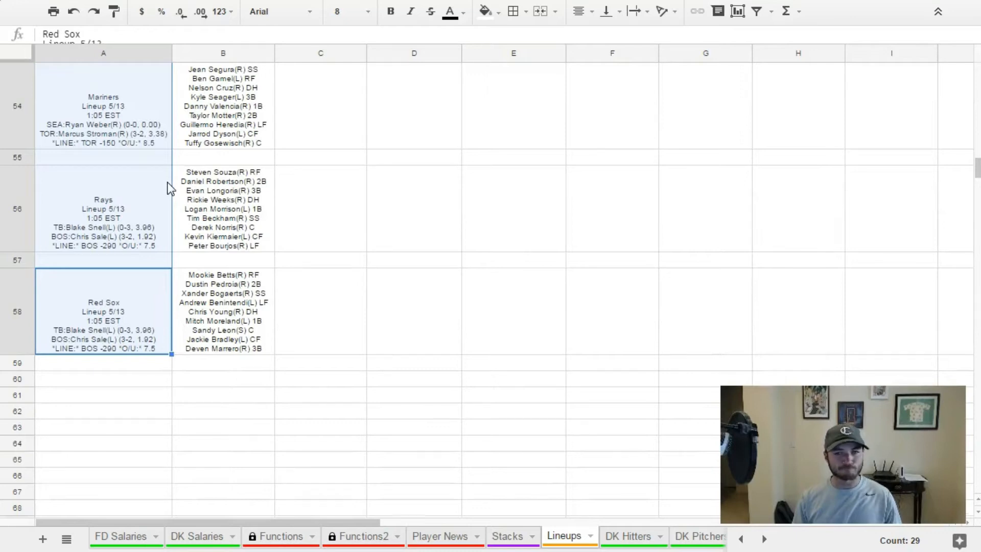
scroll(167, 182, "up", 20)
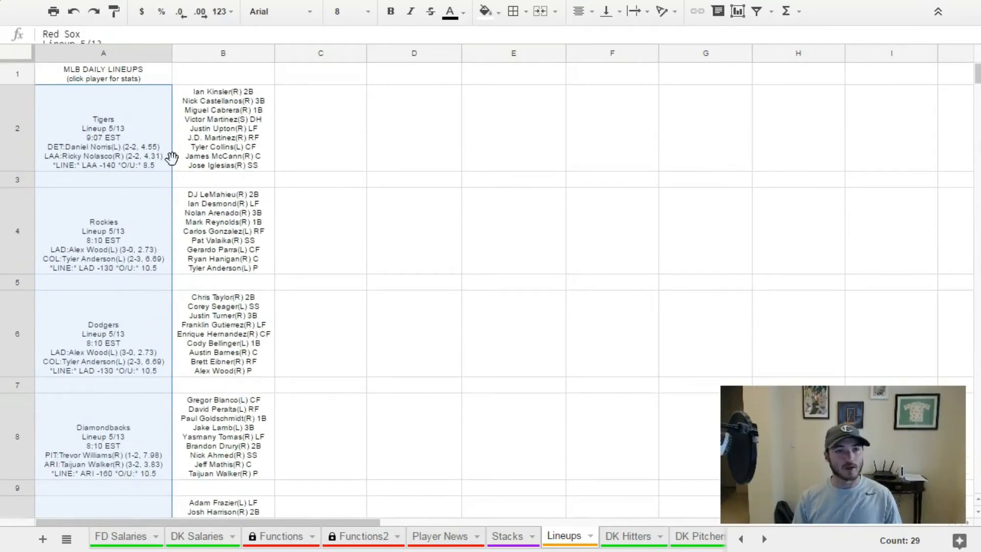
left_click(251, 124)
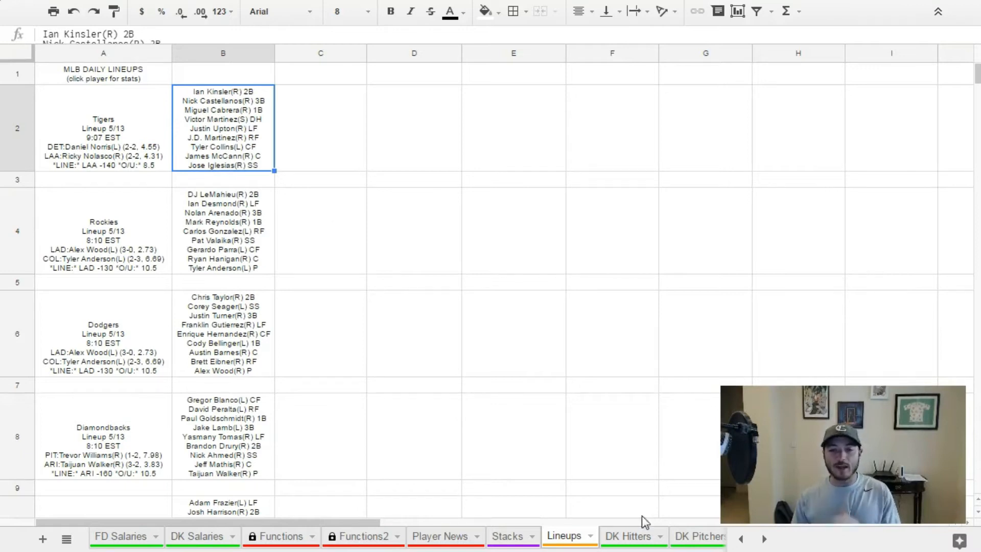
Return to the DK Hitters sheet and check the BO column beside the first hitter's name.
left_click(635, 540)
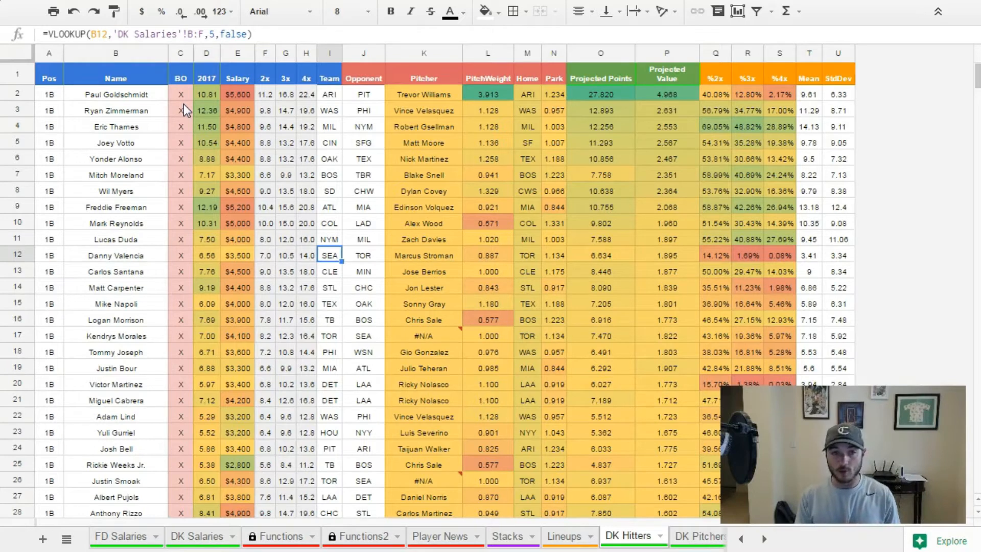
left_click(107, 96)
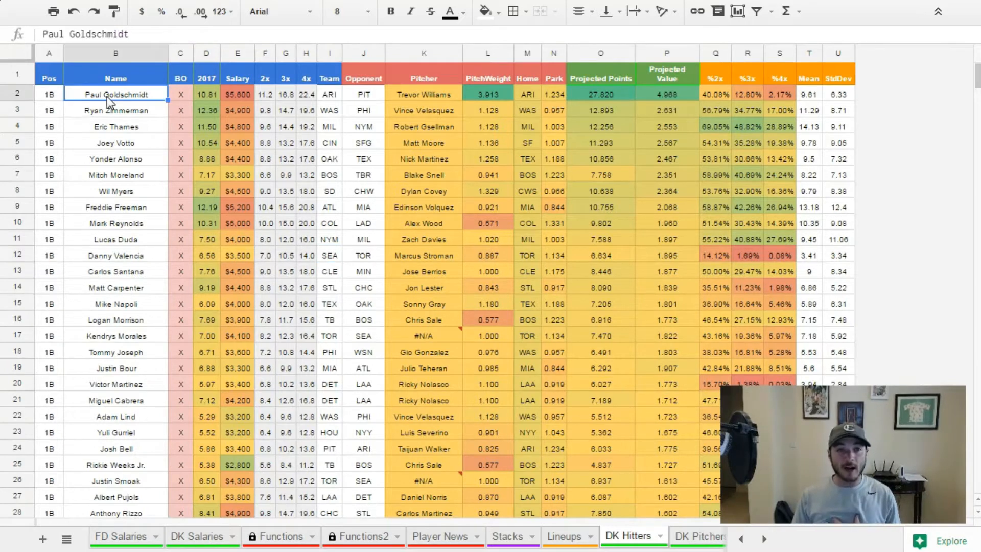
Inspect the nested VLOOKUP formula behind the first hitter's BO value in C2, and return to the Lineups sheet.
left_click(179, 98)
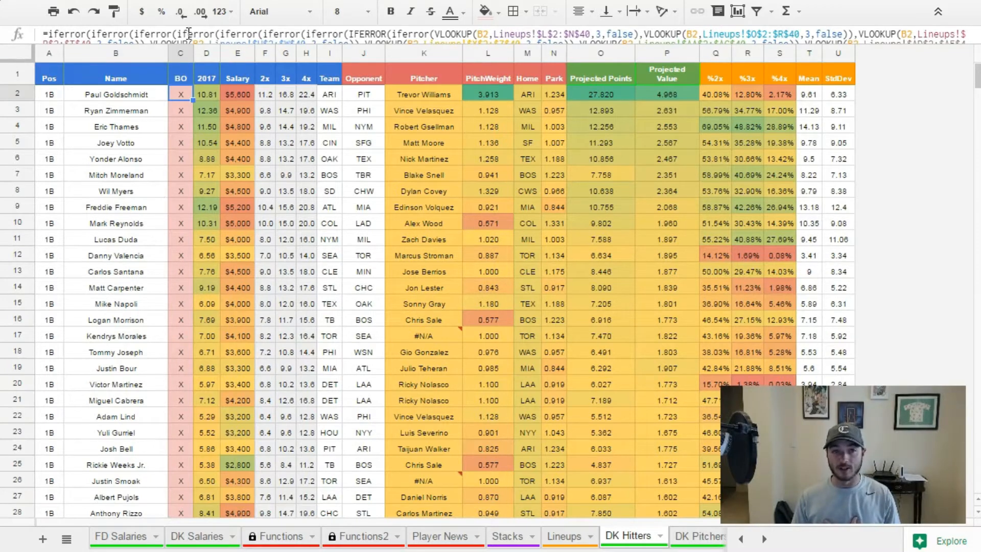
mouse_move(197, 45)
left_mouse_down()
mouse_move(206, 83)
mouse_move(207, 56)
left_mouse_up()
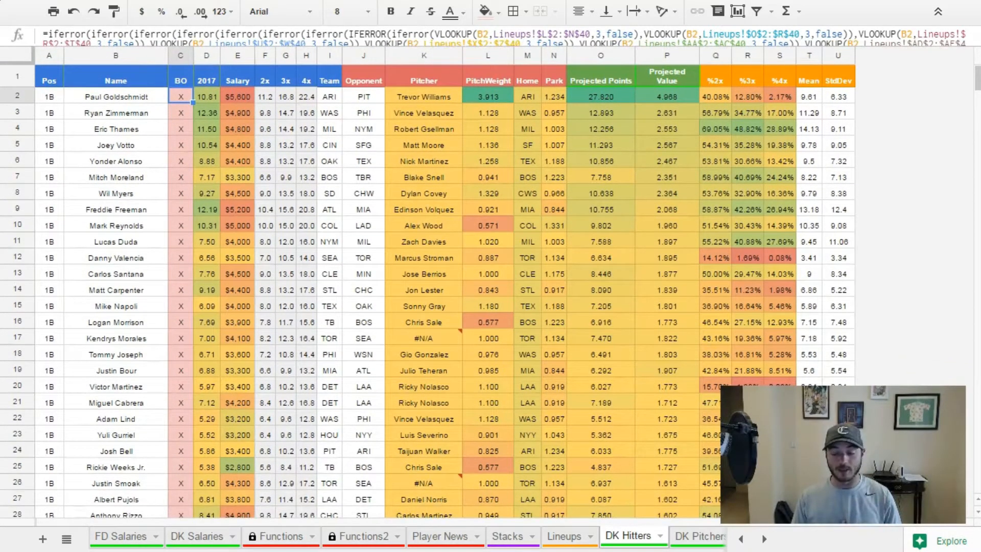
left_click(564, 537)
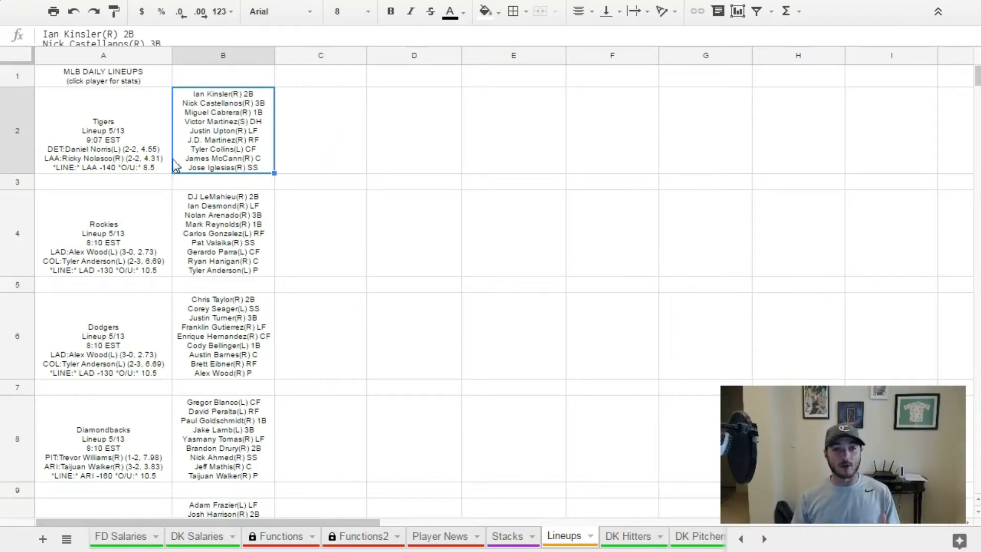
Examine the Tigers' game details in A2, their batting order in B2 and the empty cells beside them.
left_click(123, 156)
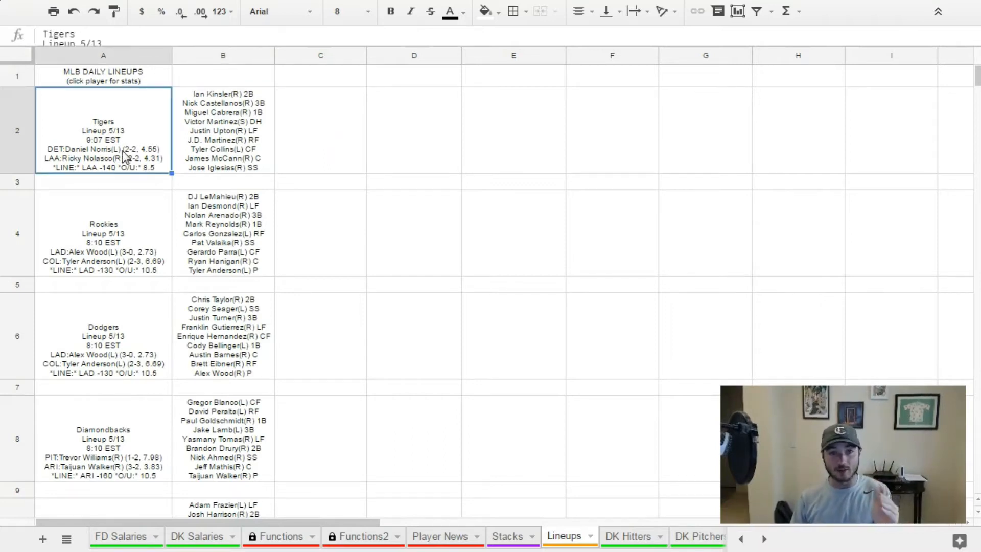
left_click(231, 149)
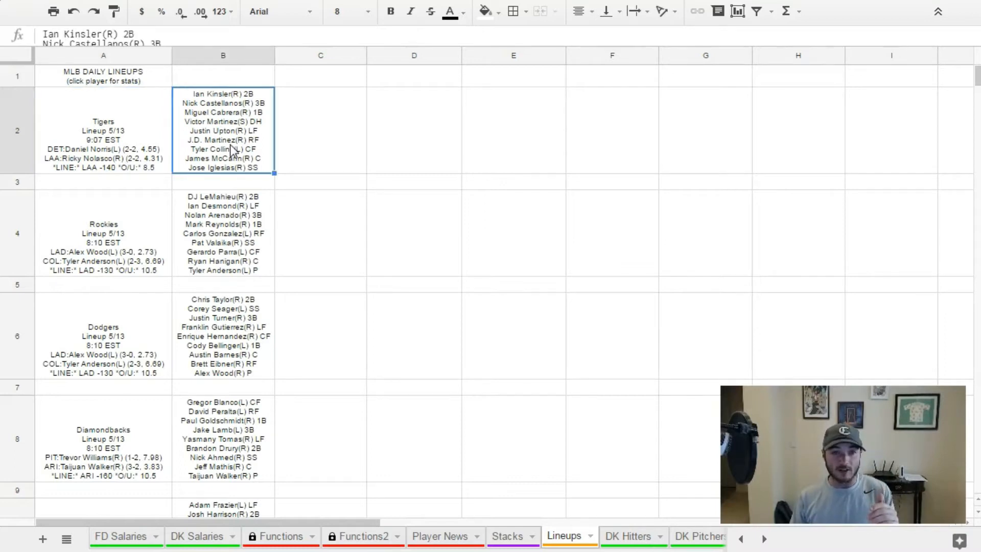
left_click(336, 117)
left_click(406, 115)
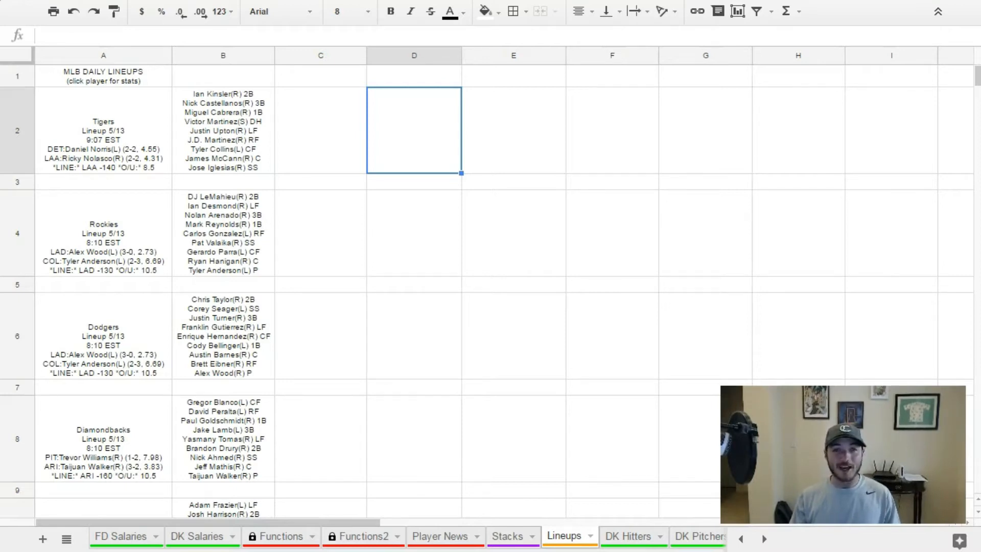
left_click(349, 161)
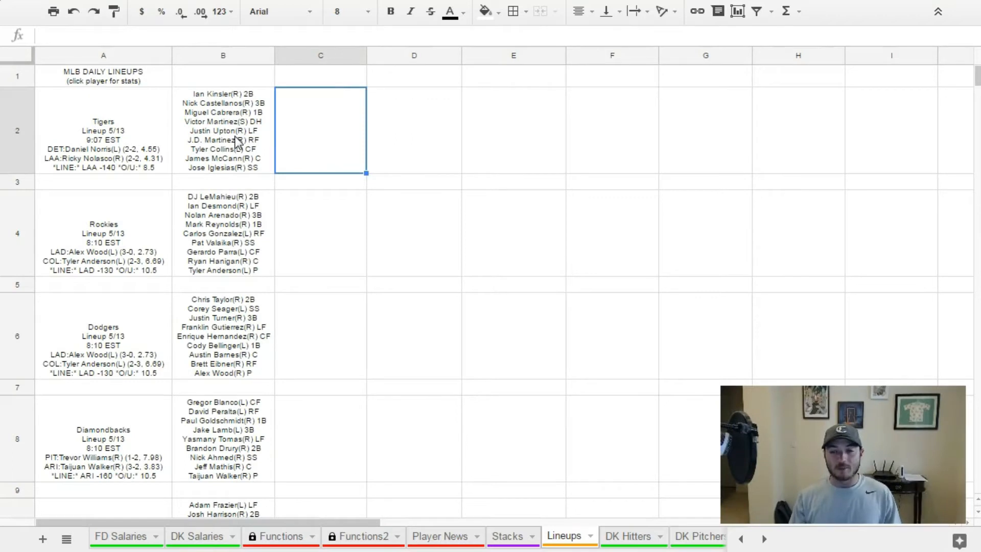
left_click(256, 96)
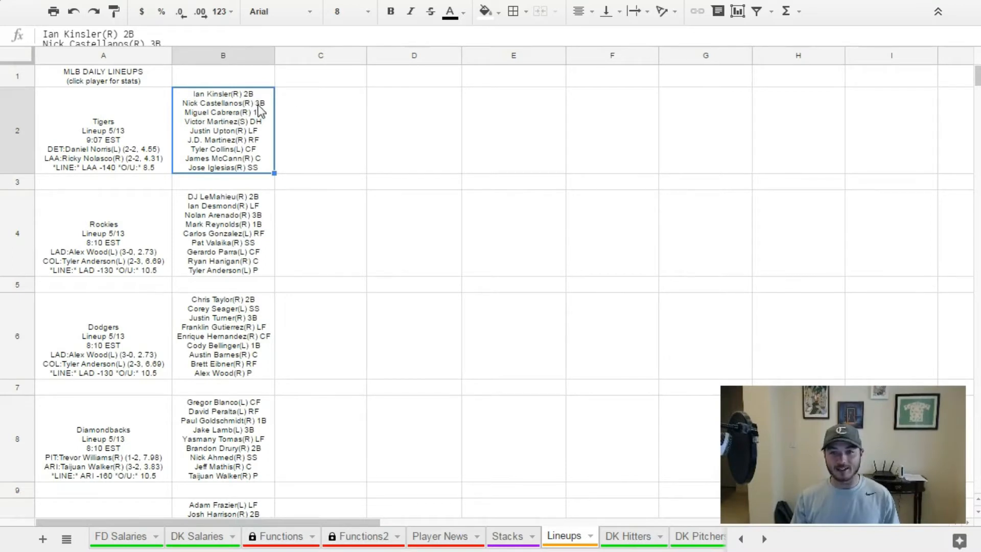
Enter =split(B2,char(10)&",") in cell C2 to spread the Tigers' batting order across separate columns.
left_click(304, 111)
left_click(329, 39)
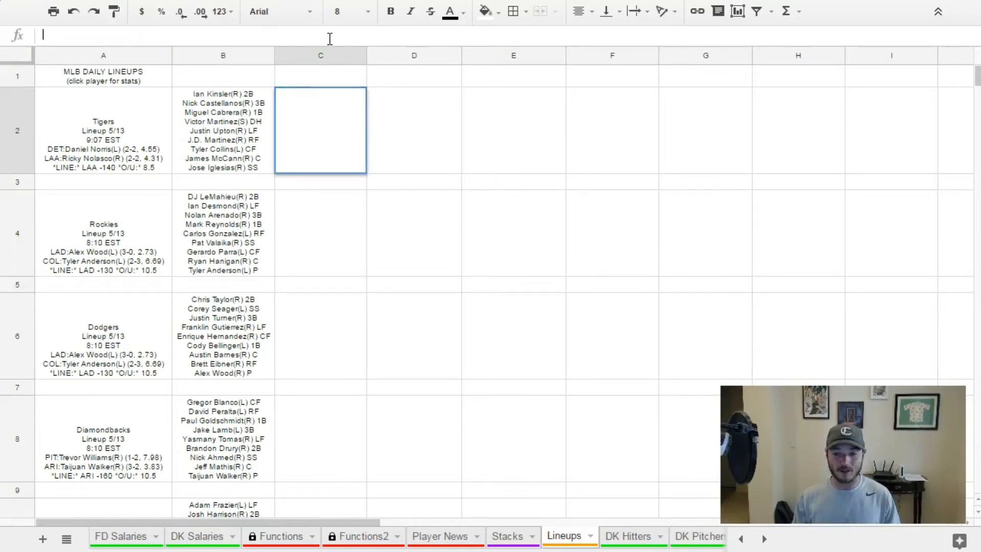
type("=split(B2,char(10)&\",\")")
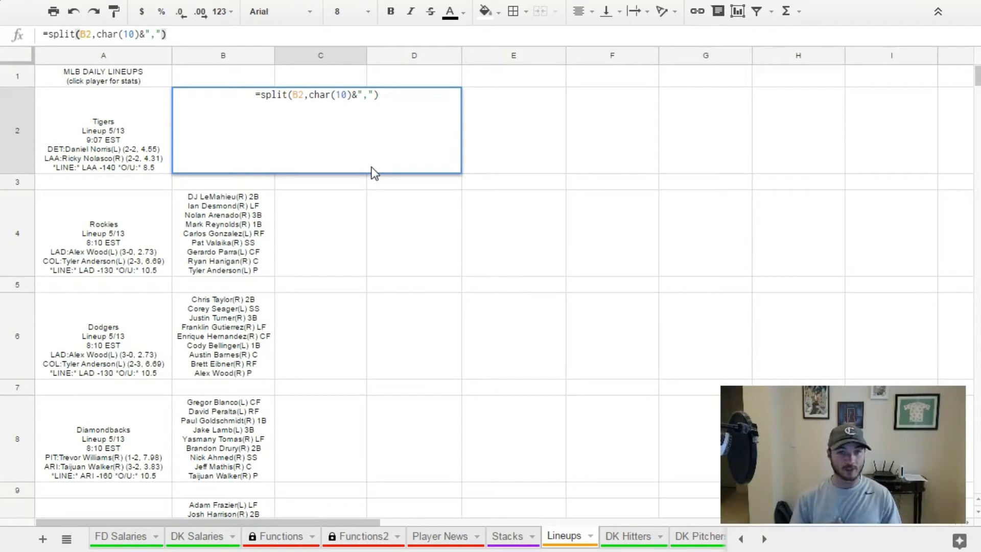
key("Return")
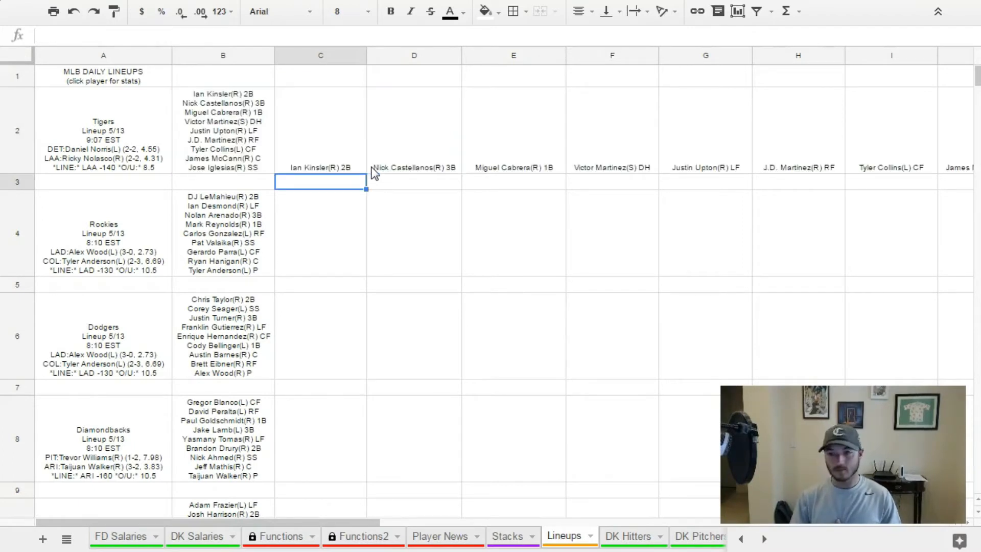
left_click(311, 145)
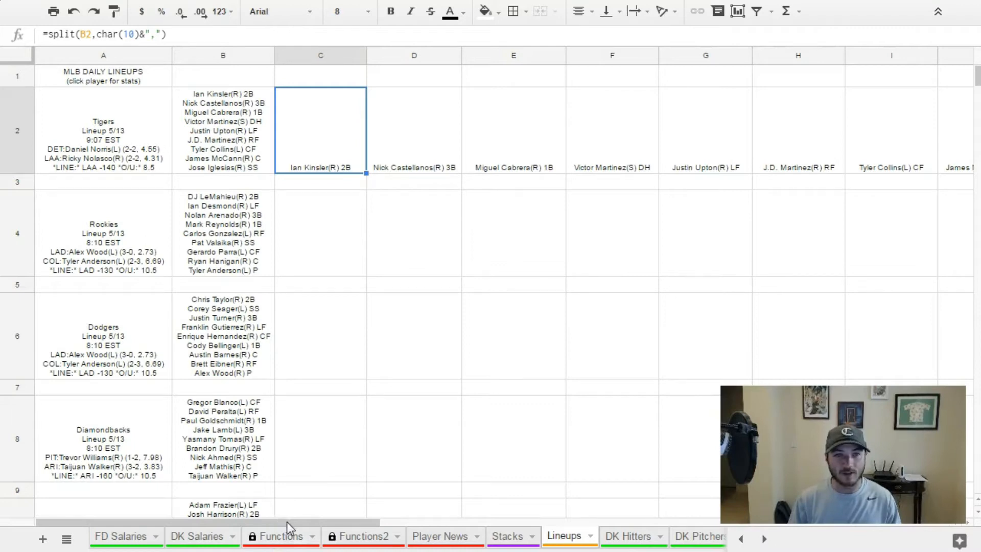
Delete all the unused columns after column K, from column L through the last column of the Lineups sheet.
left_click_drag(287, 522, 420, 514)
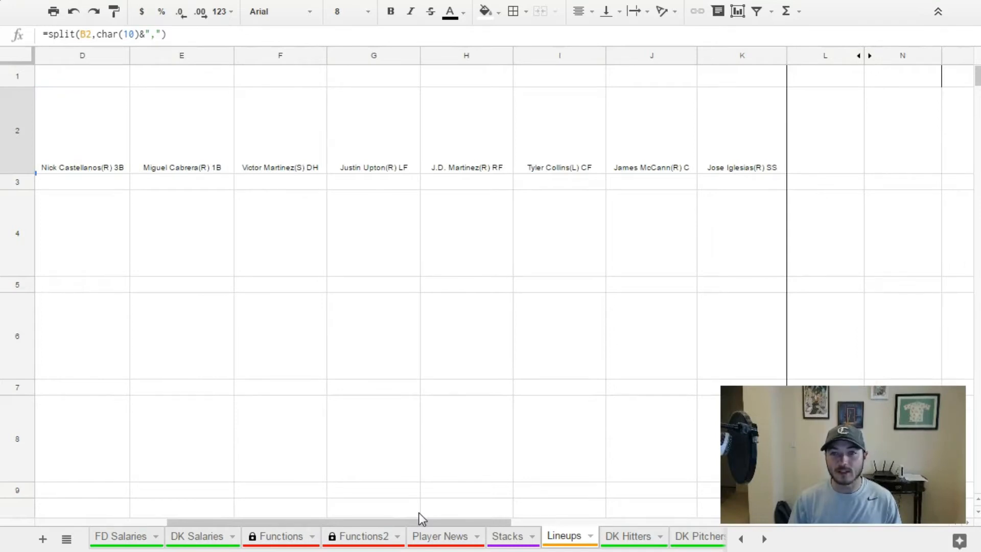
scroll(419, 513, "left", 5)
scroll(393, 507, "right", 5)
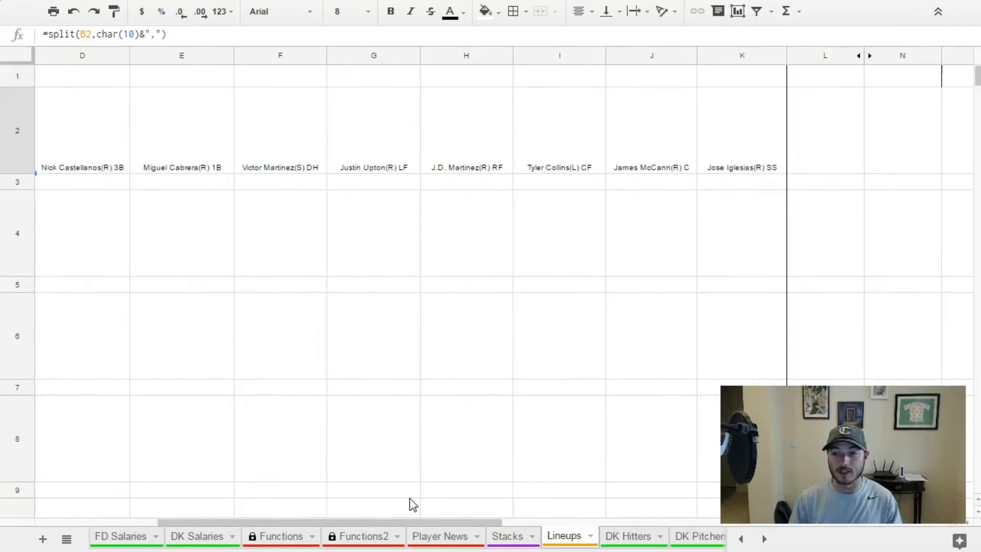
left_click(829, 54)
left_click_drag(833, 51, 969, 56)
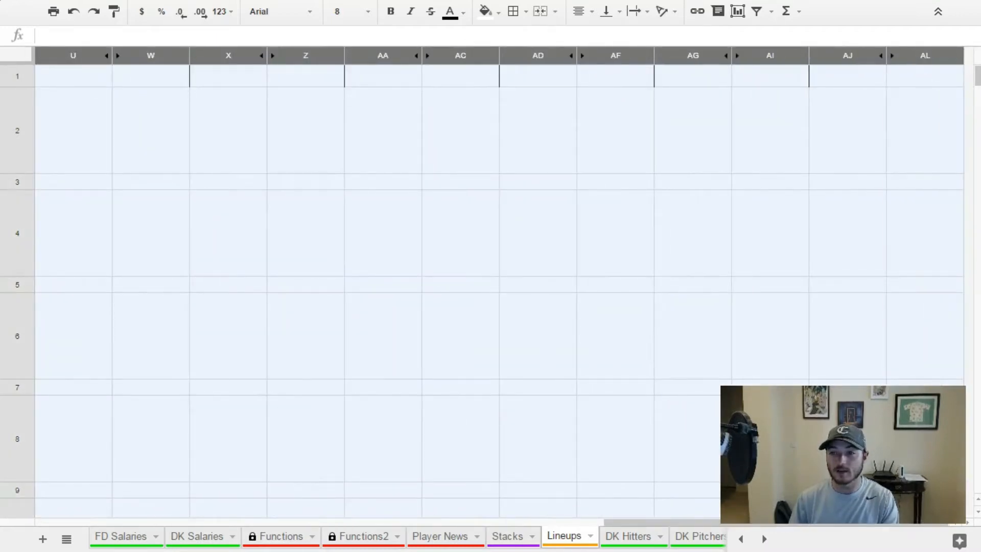
right_click(887, 112)
left_click(922, 266)
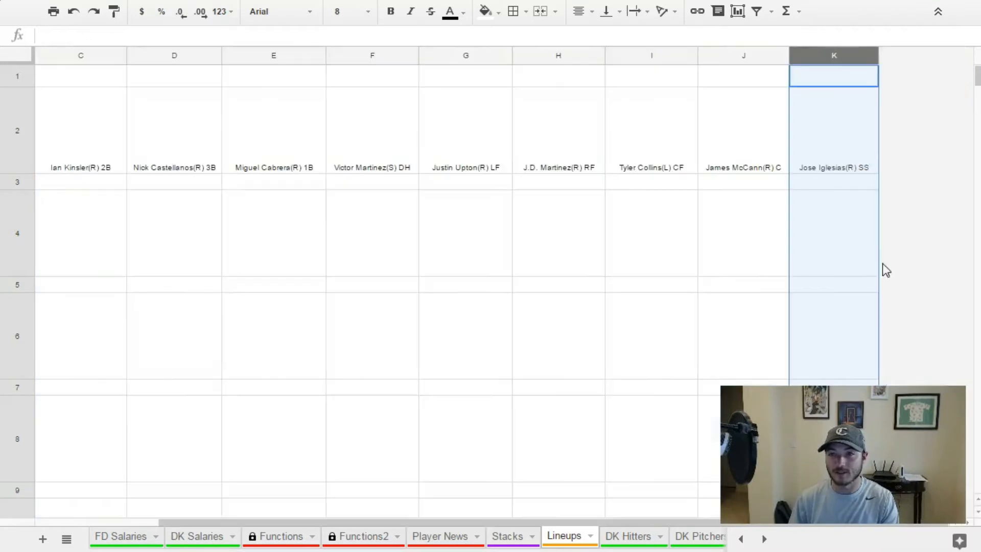
left_click(735, 273)
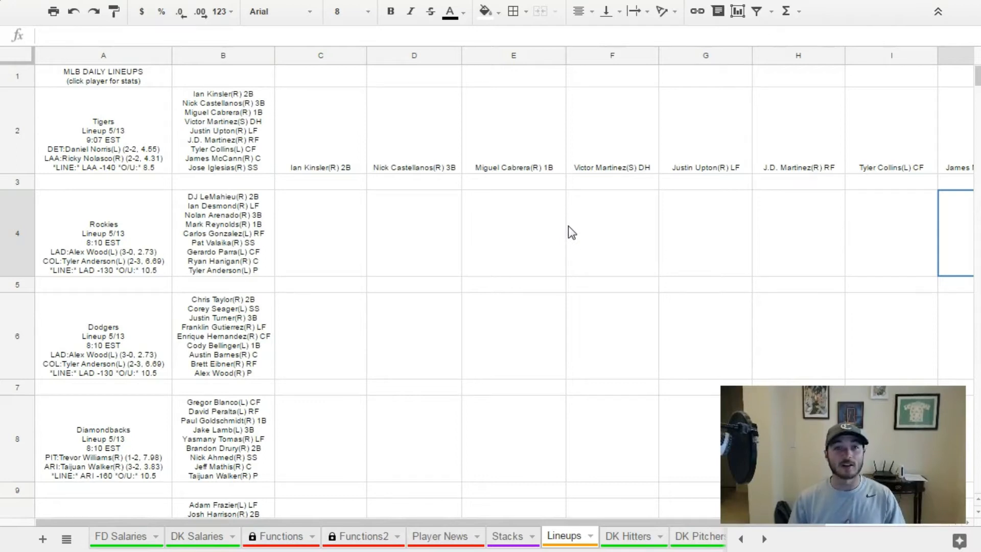
Copy the split formula from C2 down column C through row 58 so every team's lineup is separated.
left_click(333, 157)
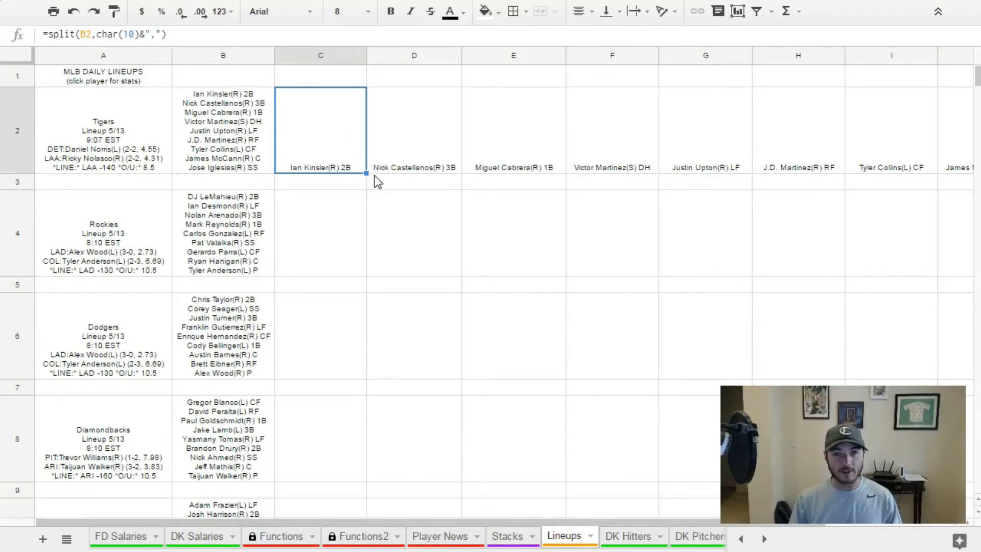
left_click_drag(366, 174, 372, 235)
left_click(430, 363)
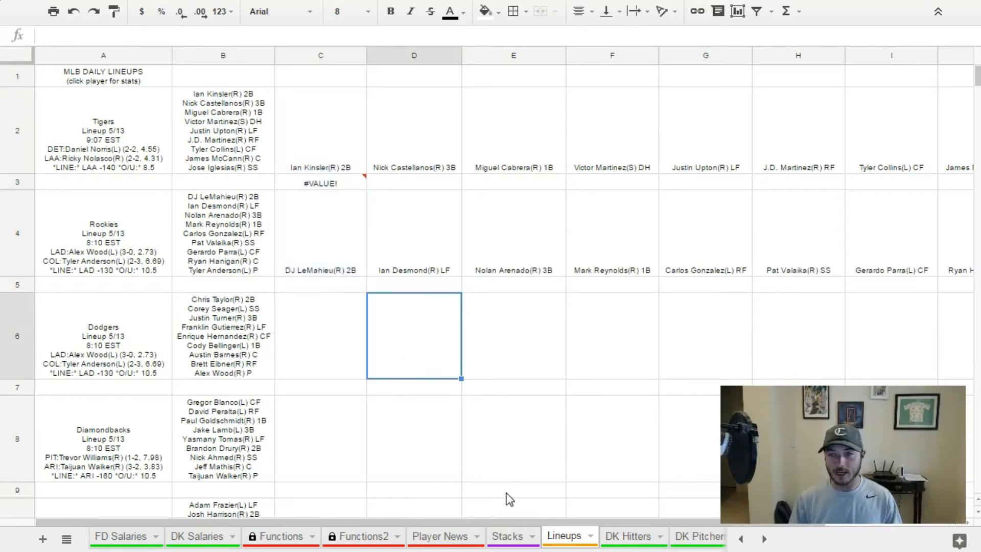
left_click(338, 270)
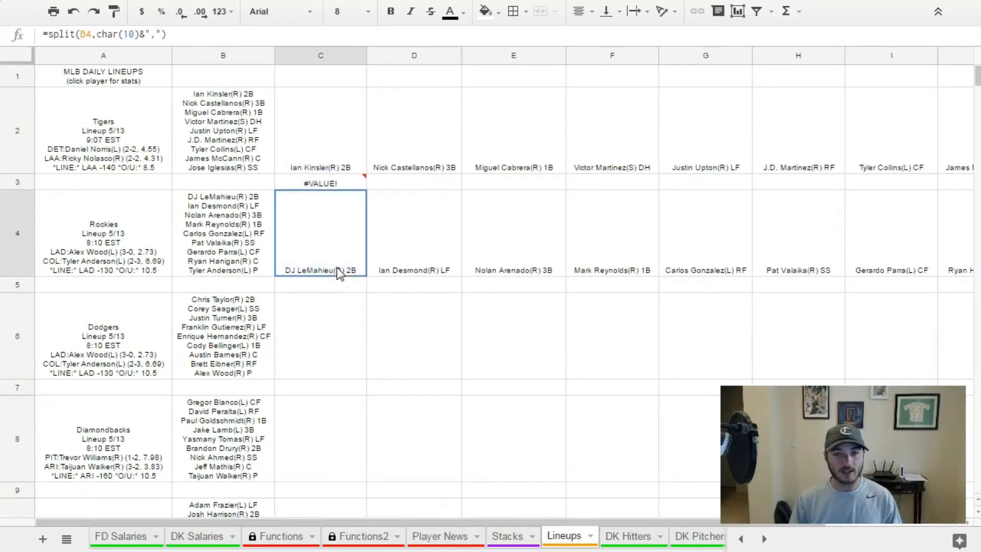
mouse_move(367, 276)
left_mouse_down()
mouse_move(366, 407)
mouse_move(356, 414)
mouse_move(354, 445)
mouse_move(333, 357)
mouse_move(328, 267)
left_mouse_up()
scroll(366, 408, "down", 20)
scroll(355, 444, "down", 5)
scroll(403, 372, "up", 20)
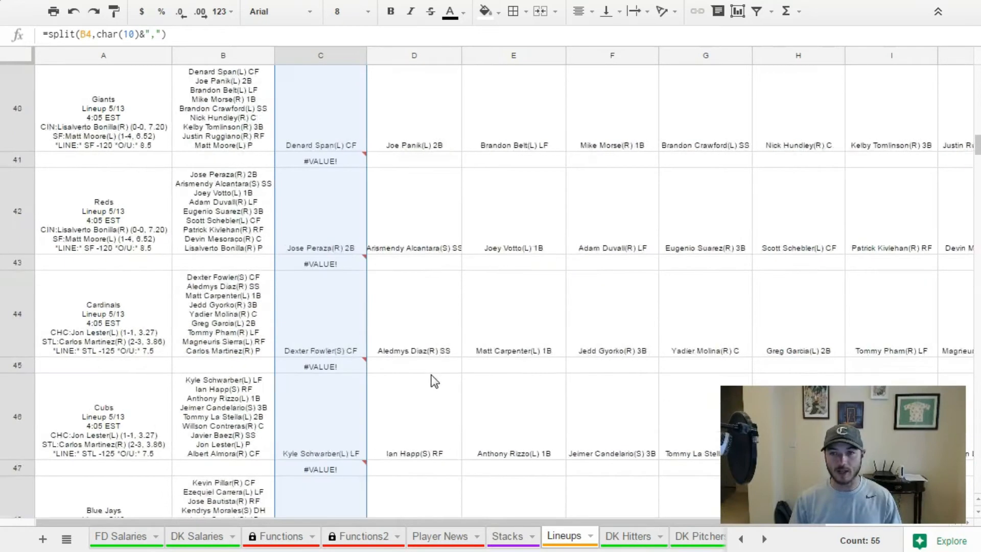
scroll(433, 364, "up", 20)
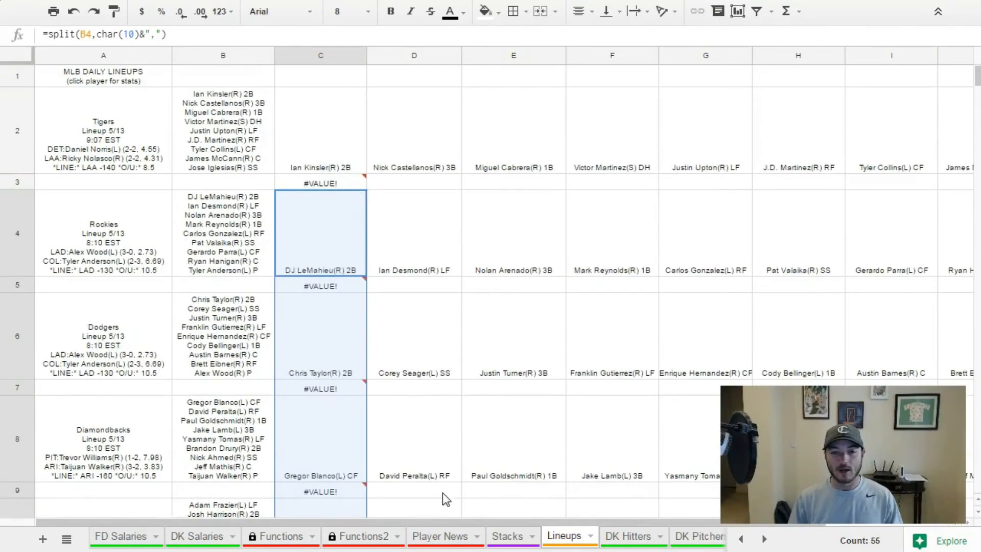
Insert eight blank columns after column K, plus a further block of blank columns beyond them.
left_click_drag(451, 523, 694, 511)
left_click_drag(141, 56, 947, 76)
right_click(717, 128)
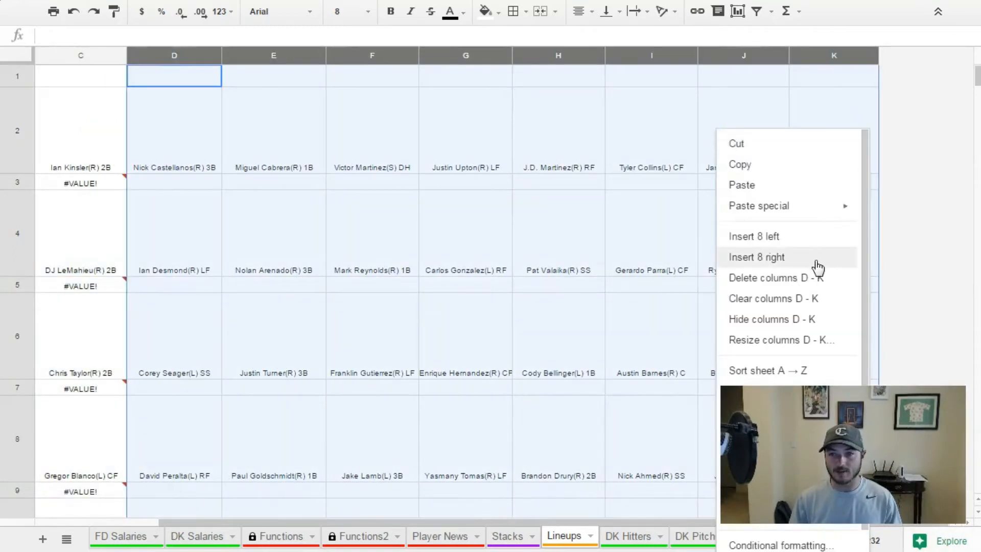
left_click(818, 266)
left_click_drag(267, 53, 914, 79)
right_click(912, 79)
left_click(816, 206)
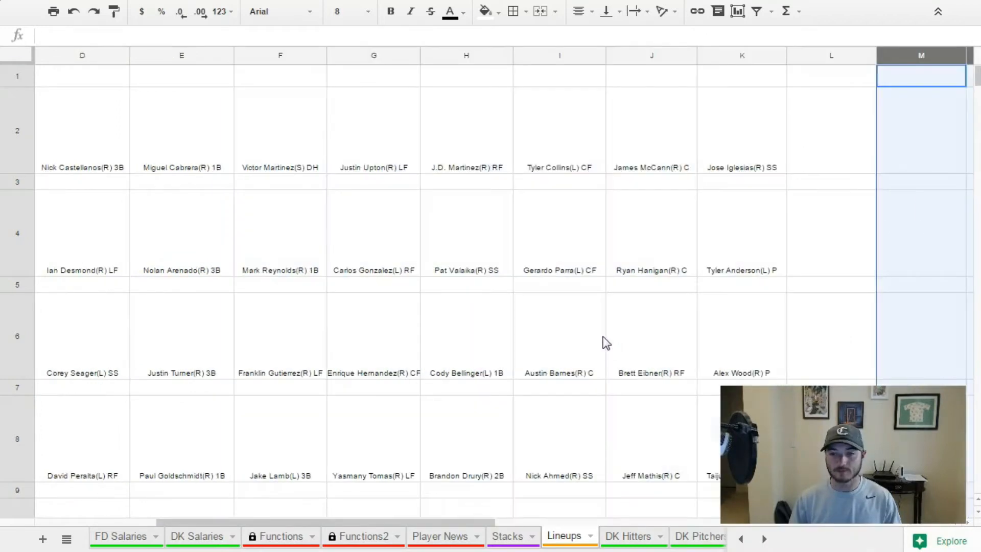
left_click(604, 342)
left_click_drag(431, 522, 352, 522)
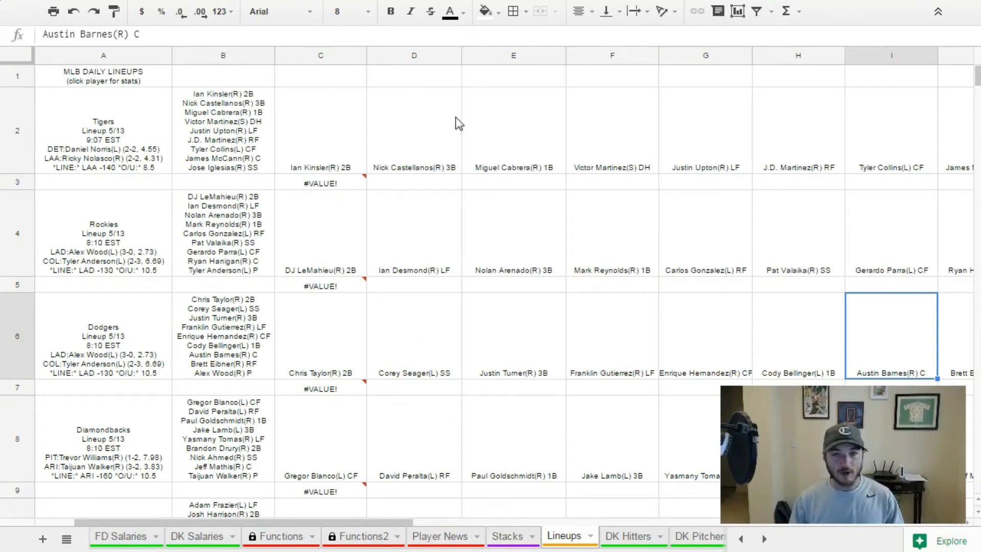
Compare Miguel Cabrera's split entry in E2 of the Lineups sheet with how his name is written in DK Hitters.
left_click(485, 149)
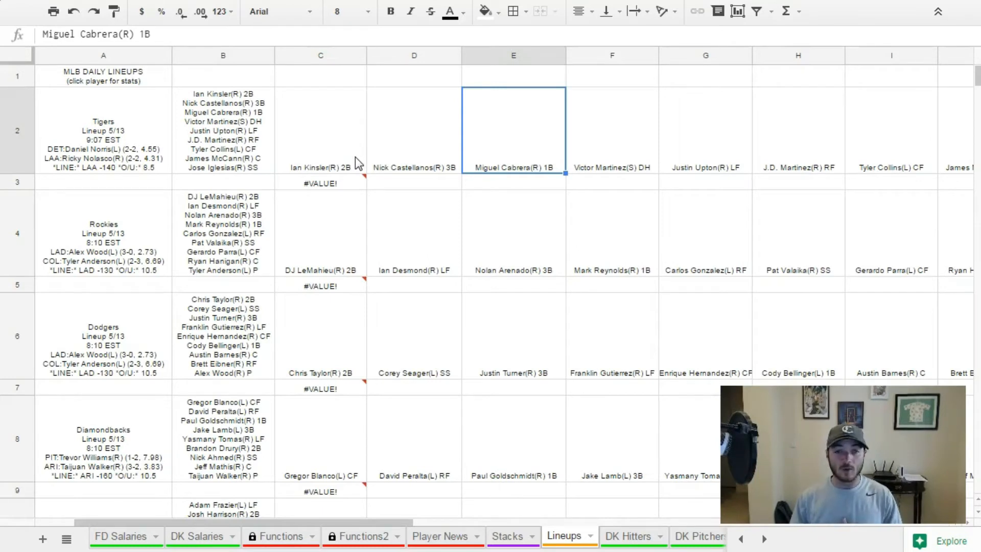
left_click(644, 544)
left_click(115, 146)
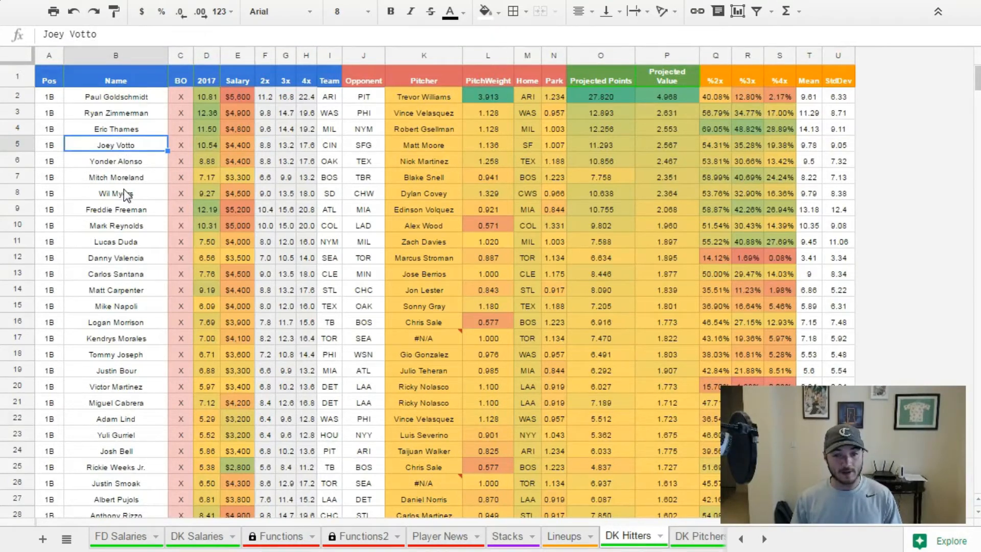
scroll(127, 194, "down", 4)
scroll(152, 192, "down", 4)
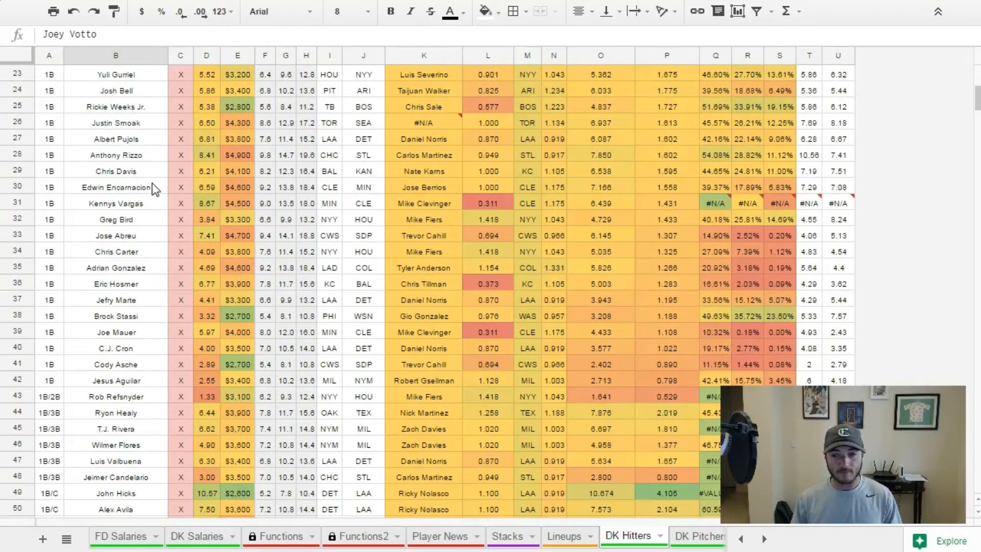
scroll(152, 183, "up", 8)
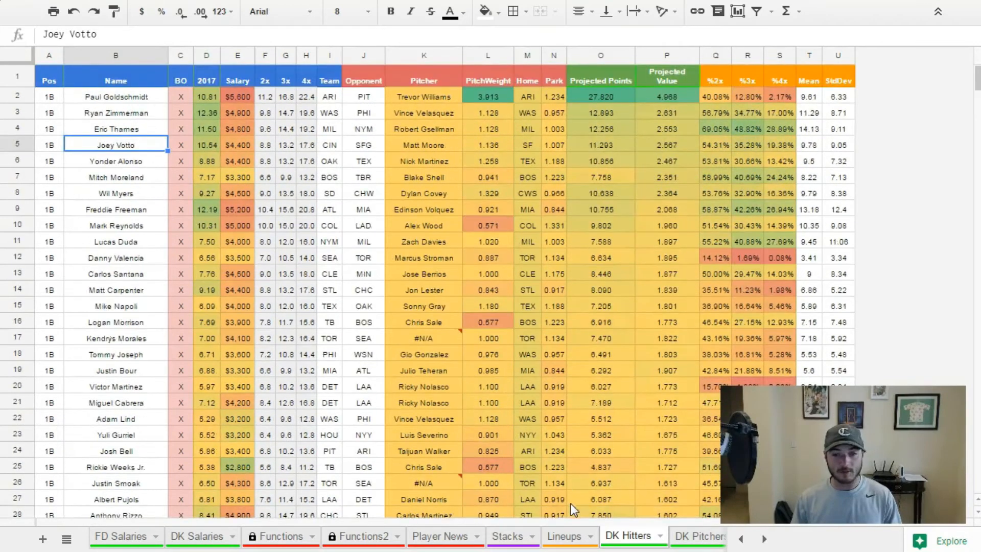
left_click(575, 535)
left_click(628, 535)
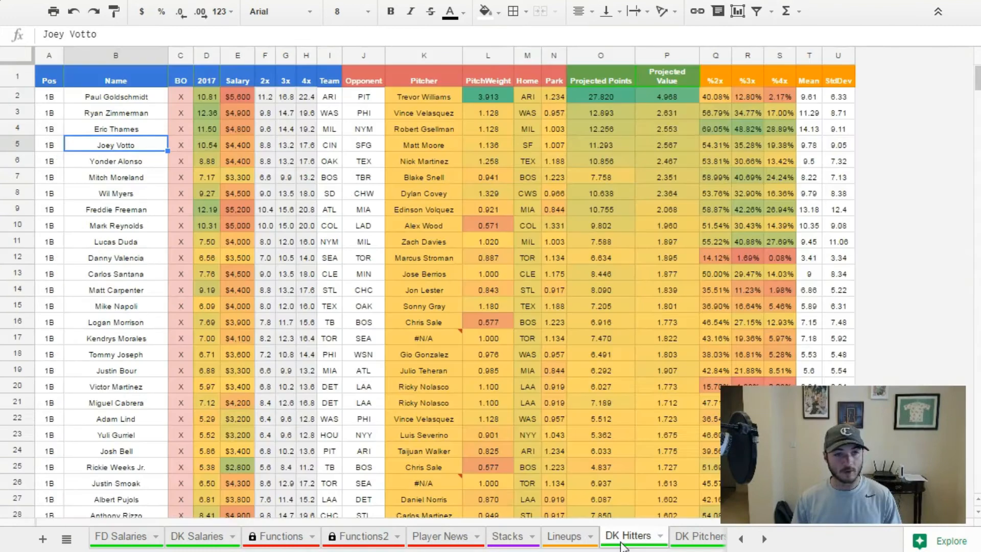
left_click(146, 404)
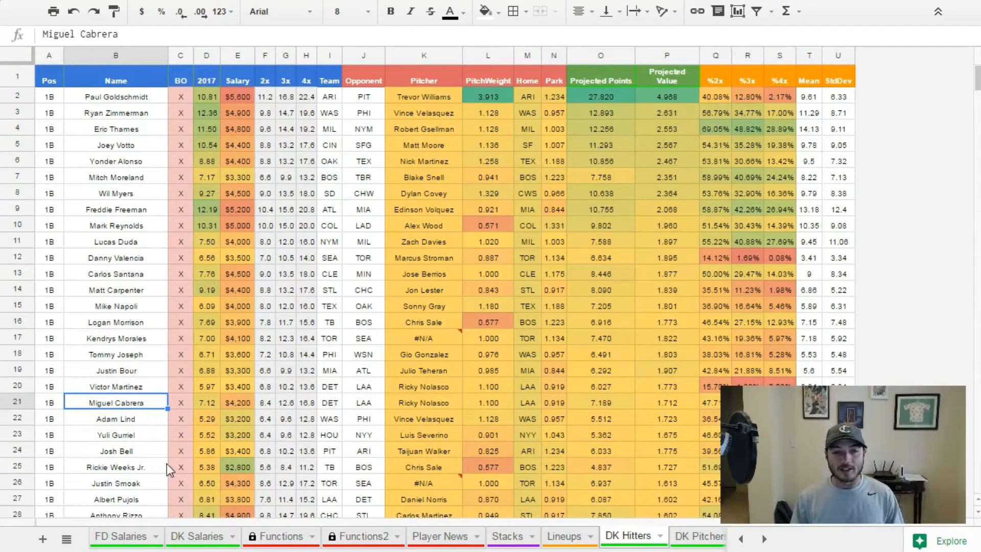
Add a left border to the whole of column L in the Lineups sheet to divide it from the split lineups.
left_click(561, 535)
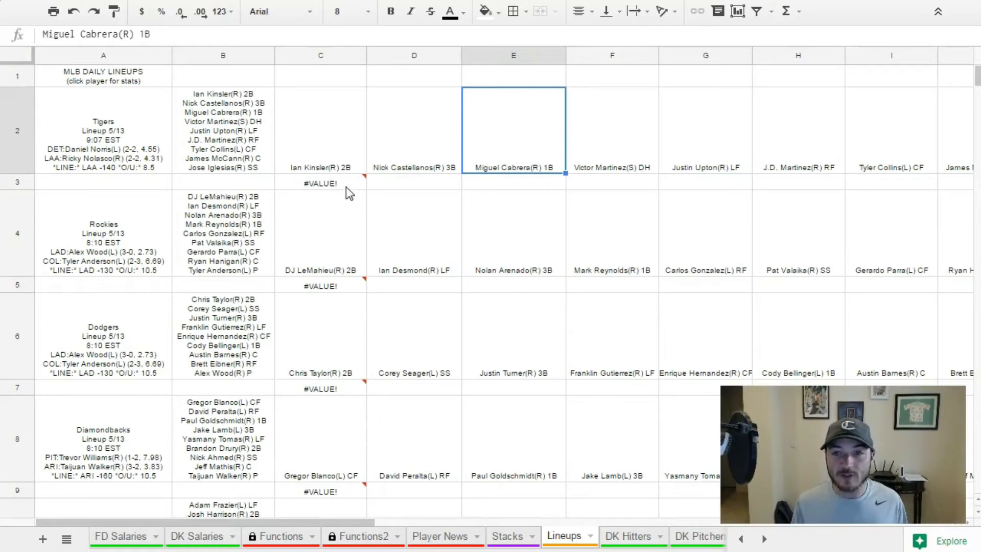
left_click(327, 172)
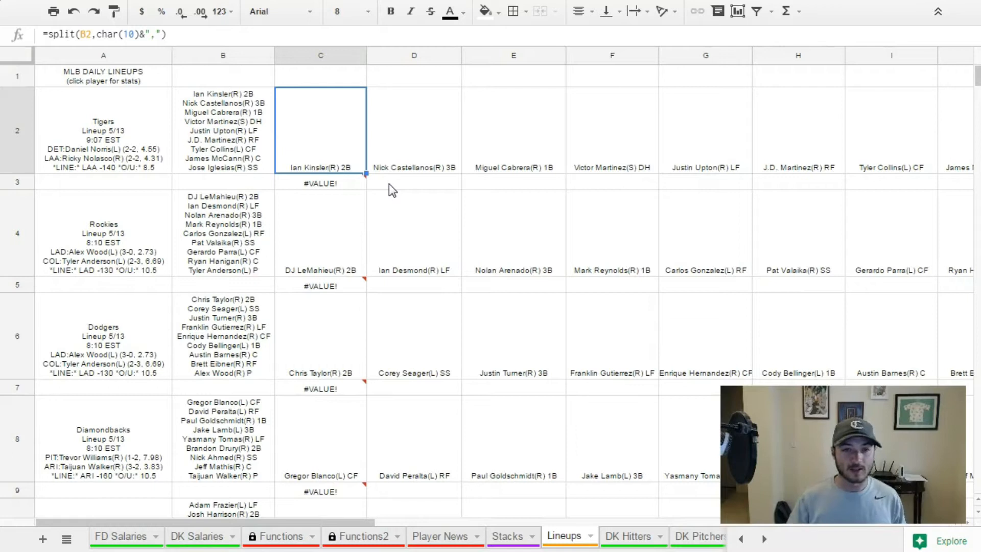
scroll(664, 377, "right", 5)
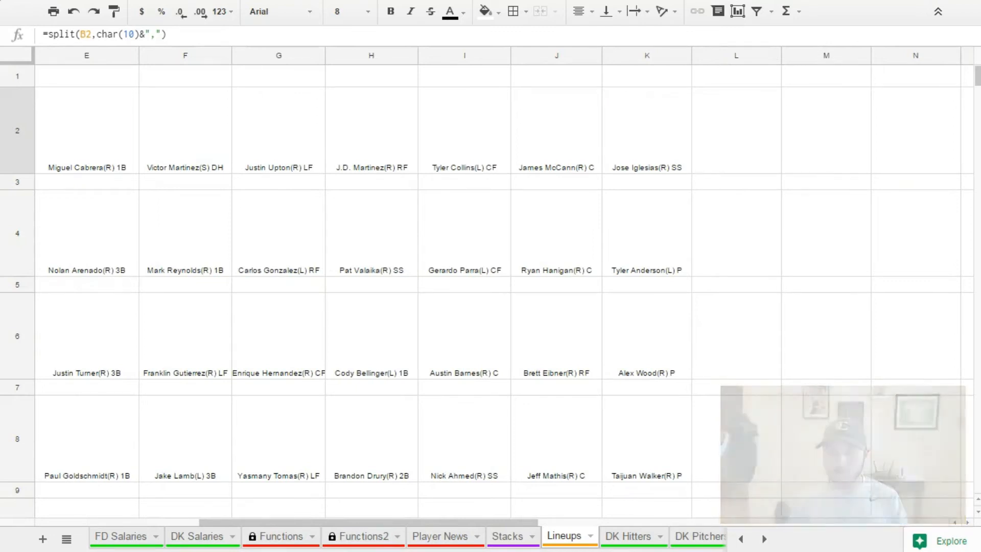
left_click(716, 56)
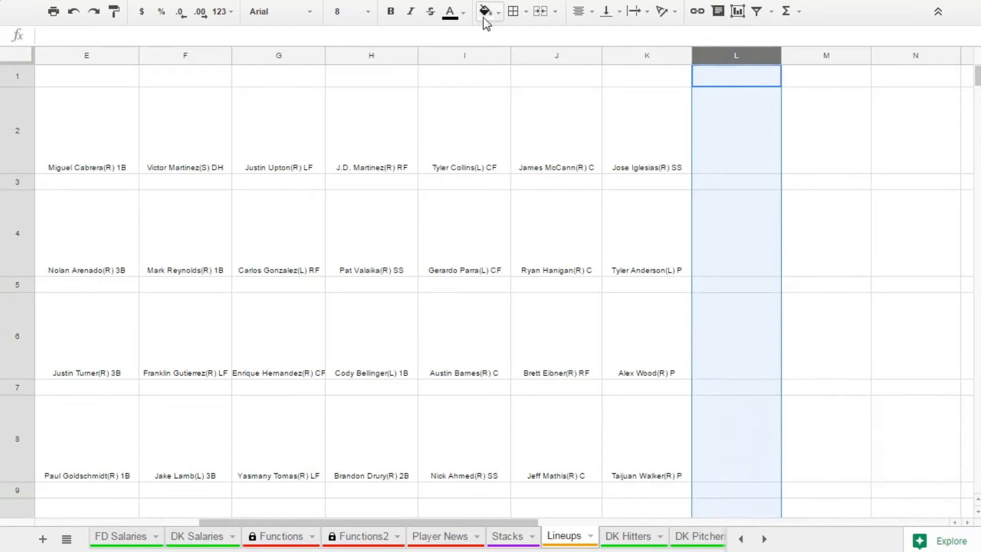
left_click(517, 11)
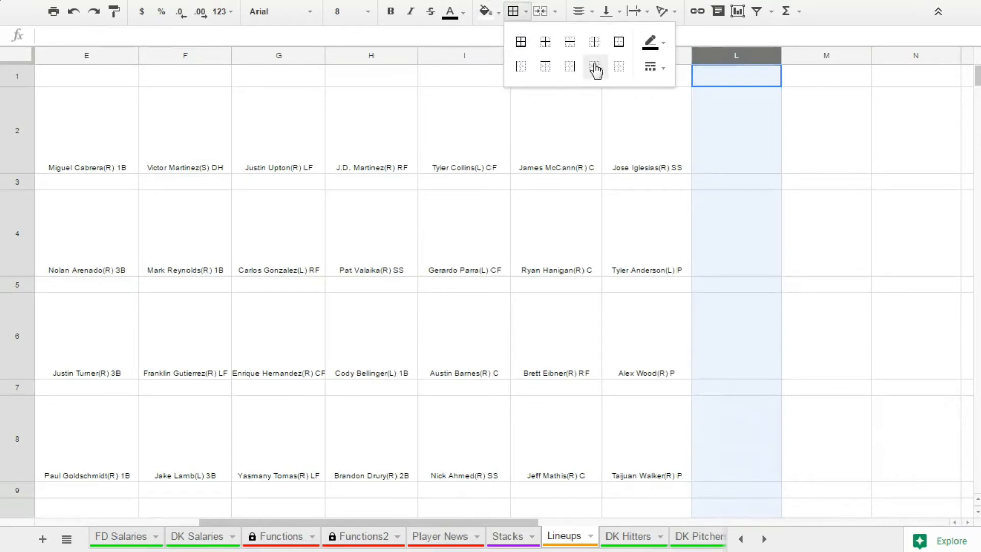
left_click(521, 67)
left_click(790, 151)
Enter =SPLIT(C2,"(") in L2 to separate the leadoff hitter's name from his handedness and position.
left_click(744, 161)
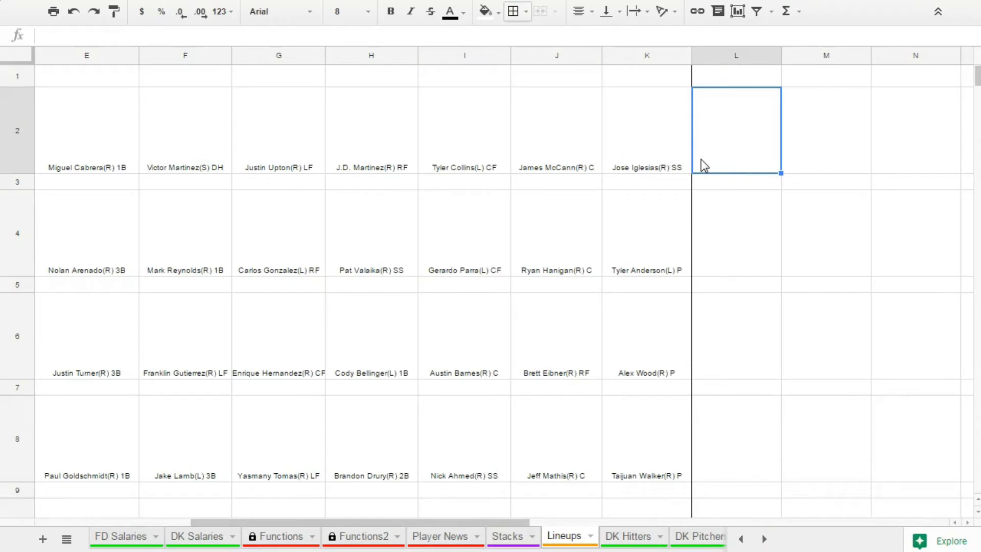
type("=split(")
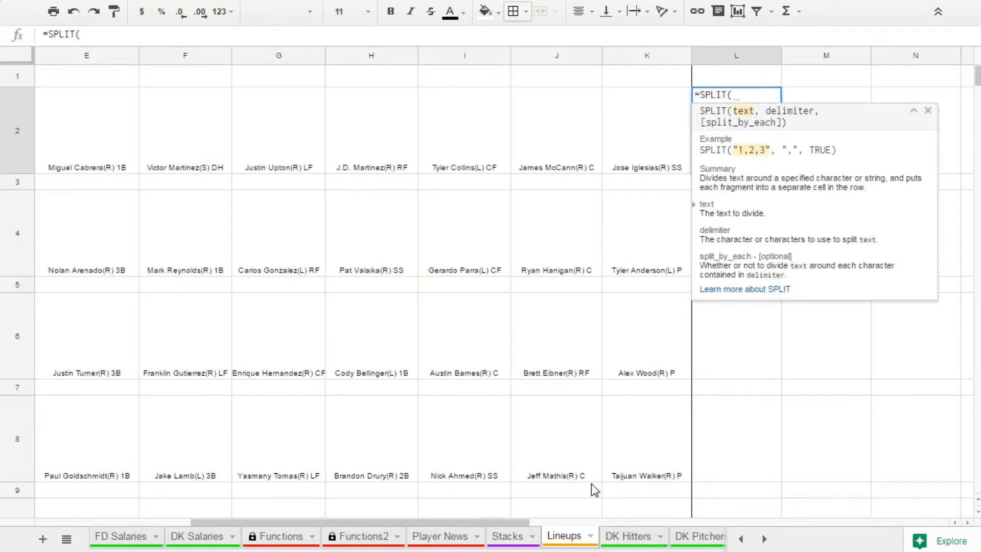
left_click_drag(491, 522, 288, 519)
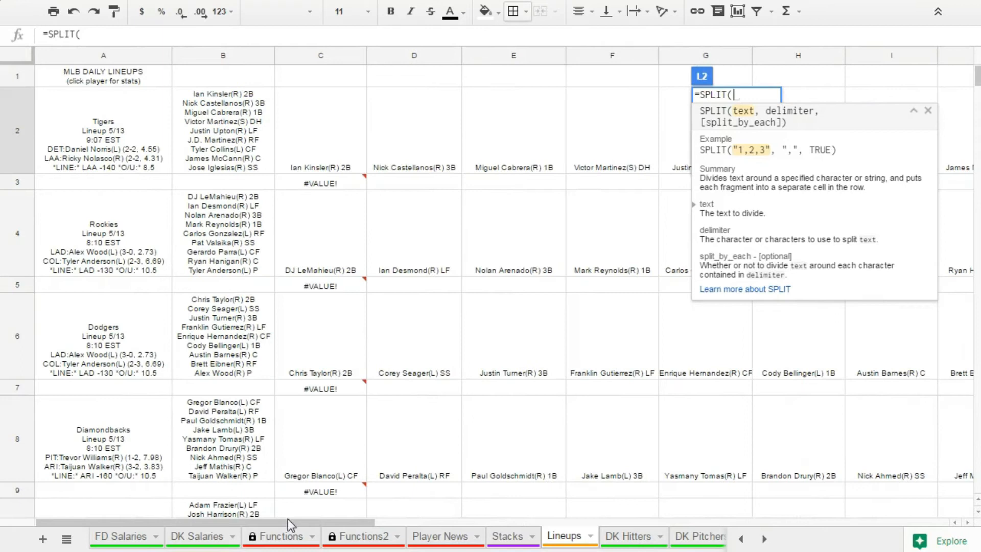
left_click(330, 148)
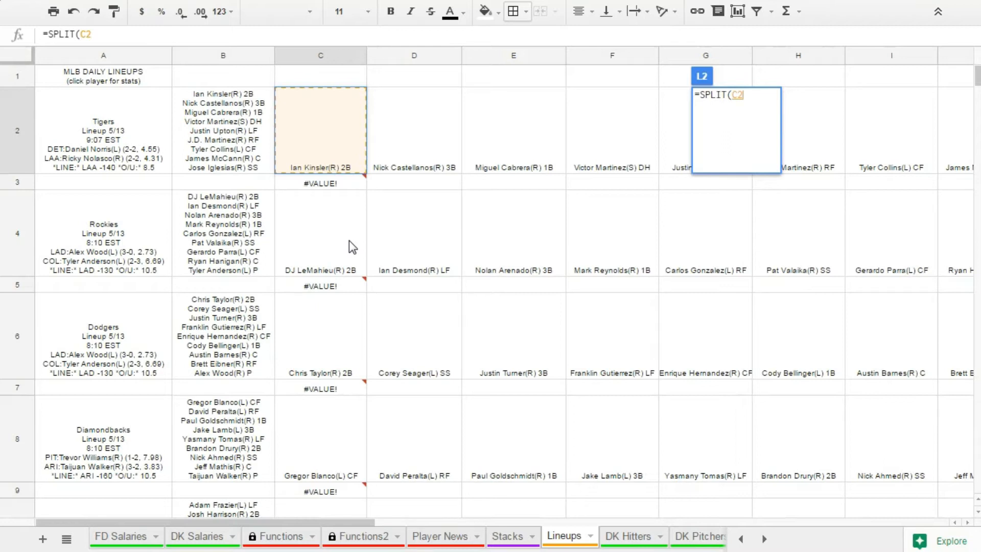
type(",\"")
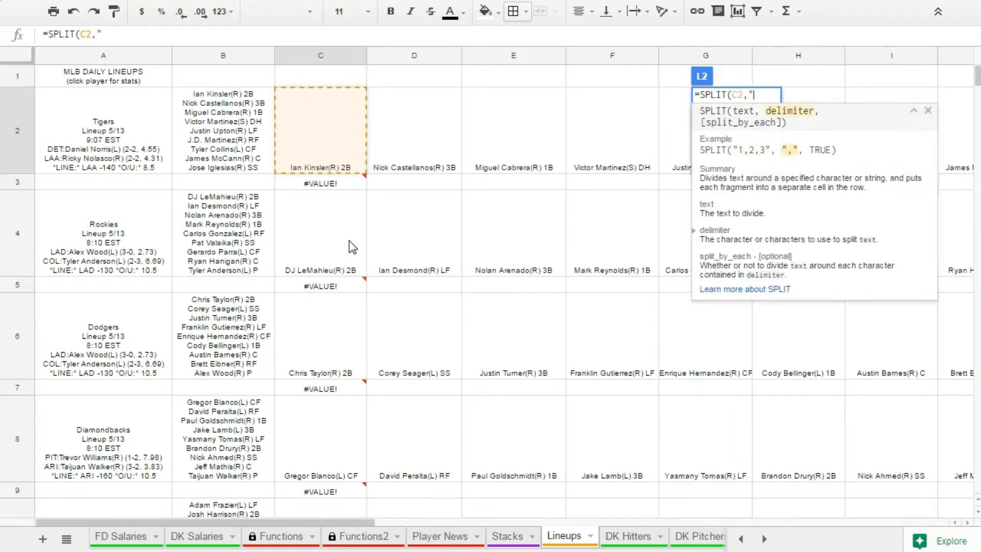
type("(\"")
key("Return")
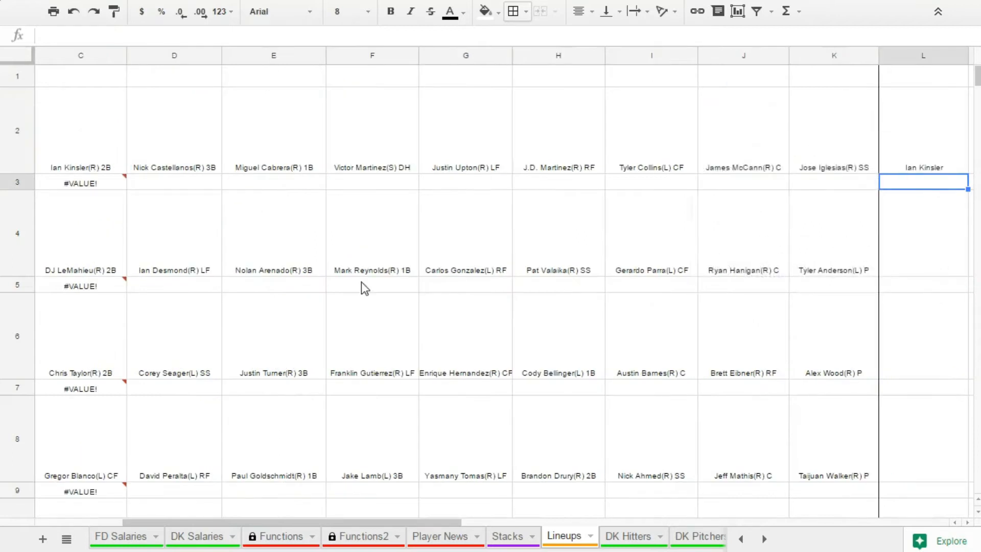
left_click_drag(405, 523, 587, 532)
left_click(456, 160)
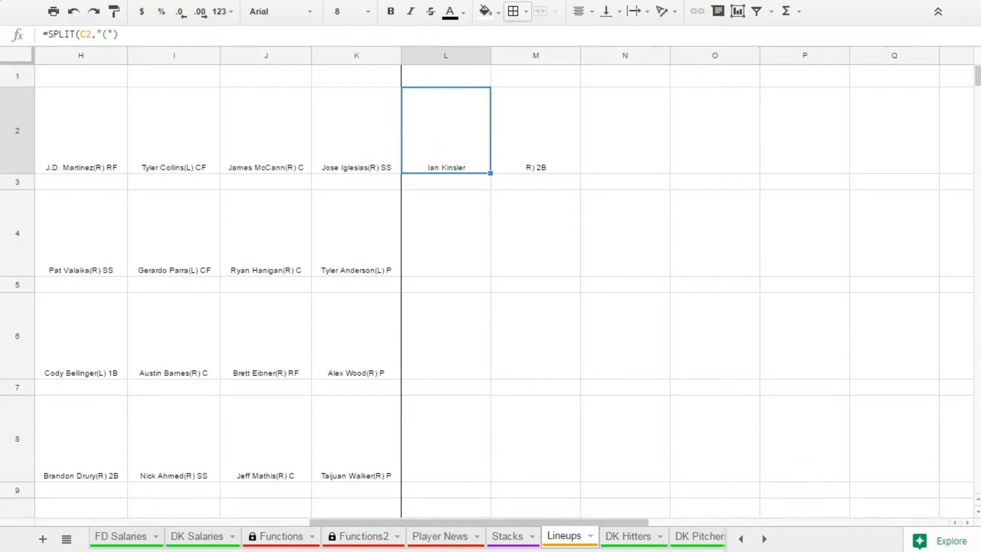
Enter 1 in L1 and 1 in N2 as the leadoff hitter's batting order.
left_click(629, 148)
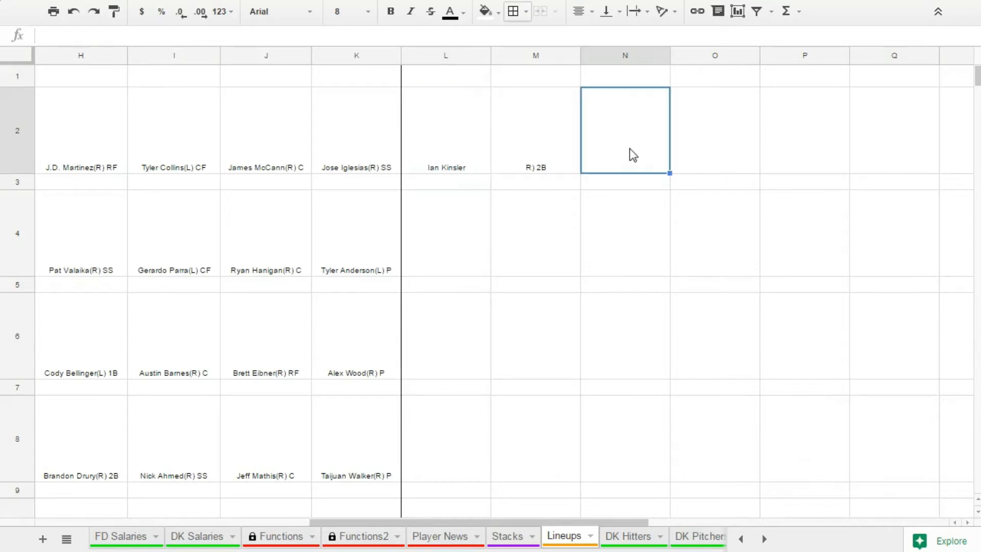
type("1")
key("Return")
left_click(464, 83)
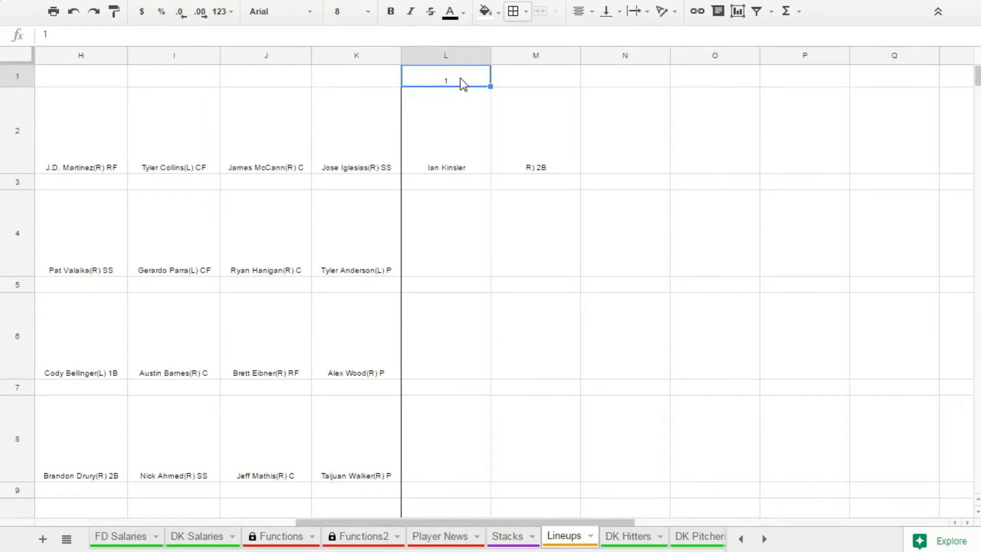
key("Right")
key("Right")
key("Down")
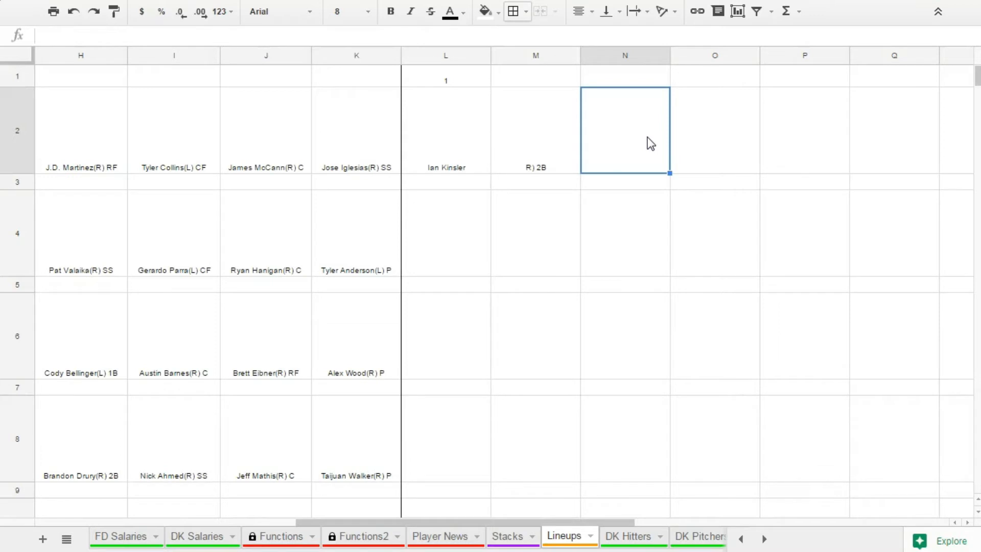
type("1")
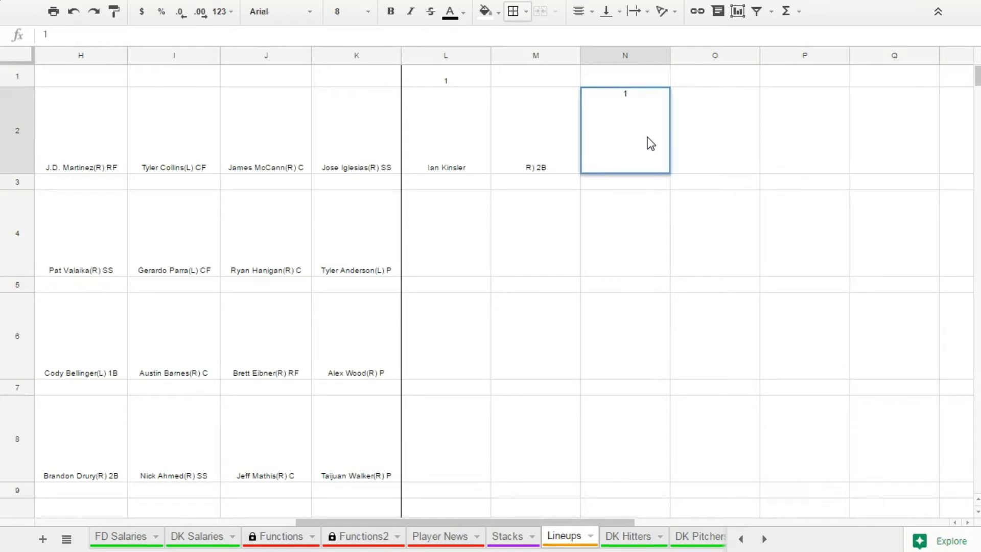
key("Return")
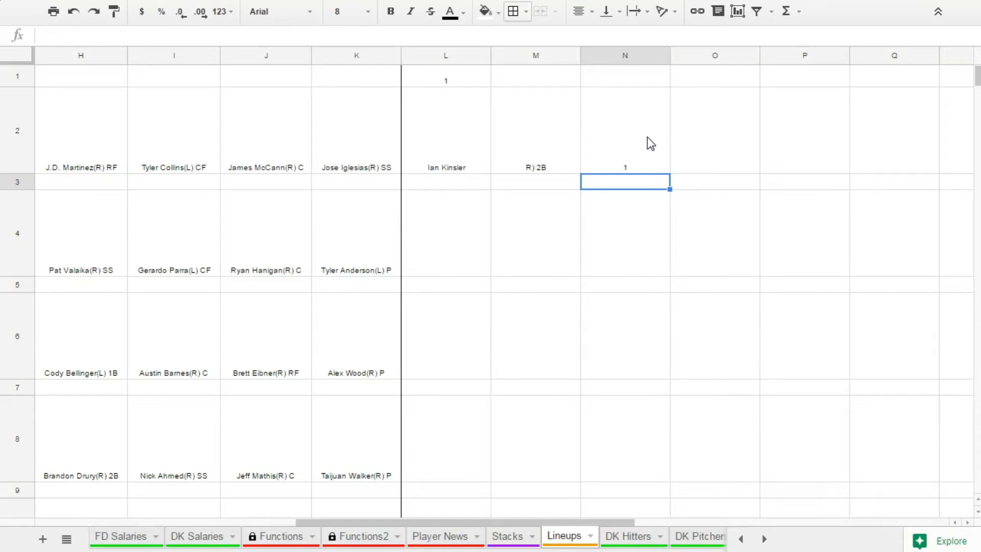
Enter =SPLIT(D2,"(") in O2 to separate the second hitter's name from his handedness and position.
left_click(715, 161)
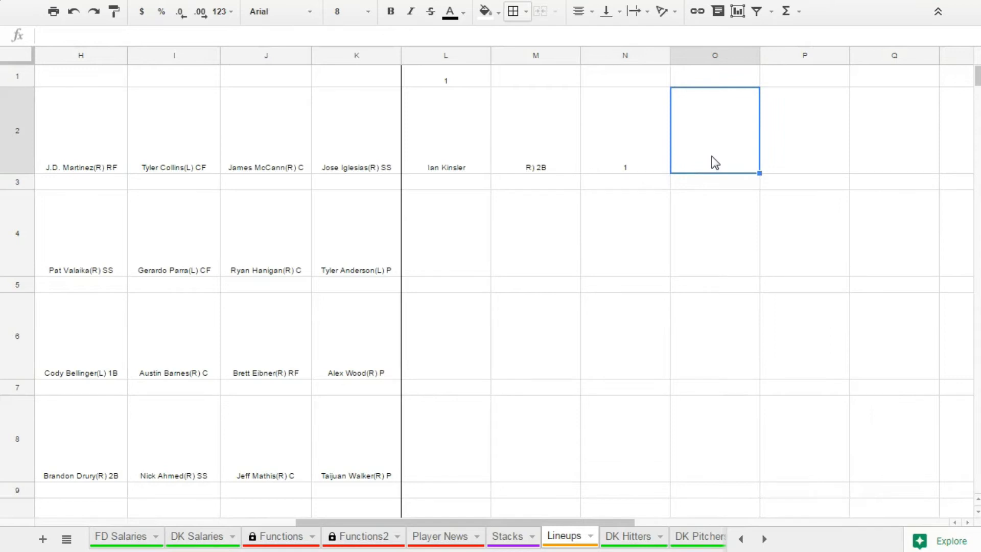
type("=SPLIT(")
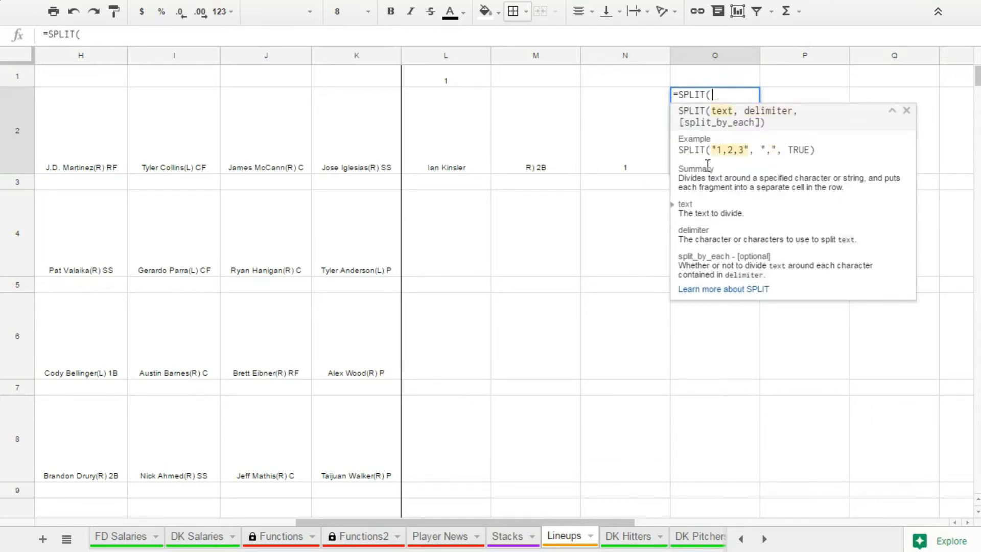
left_click_drag(534, 522, 268, 511)
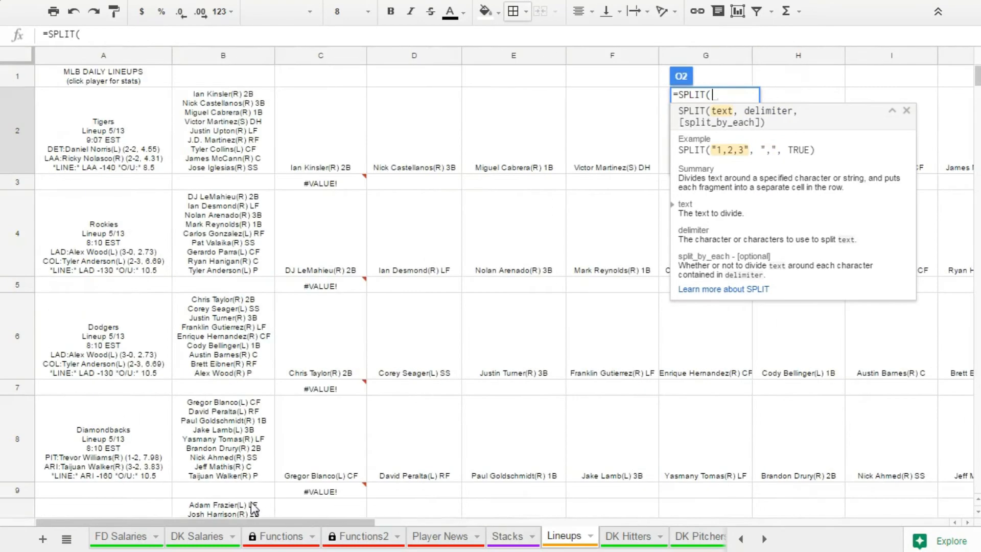
left_click(406, 154)
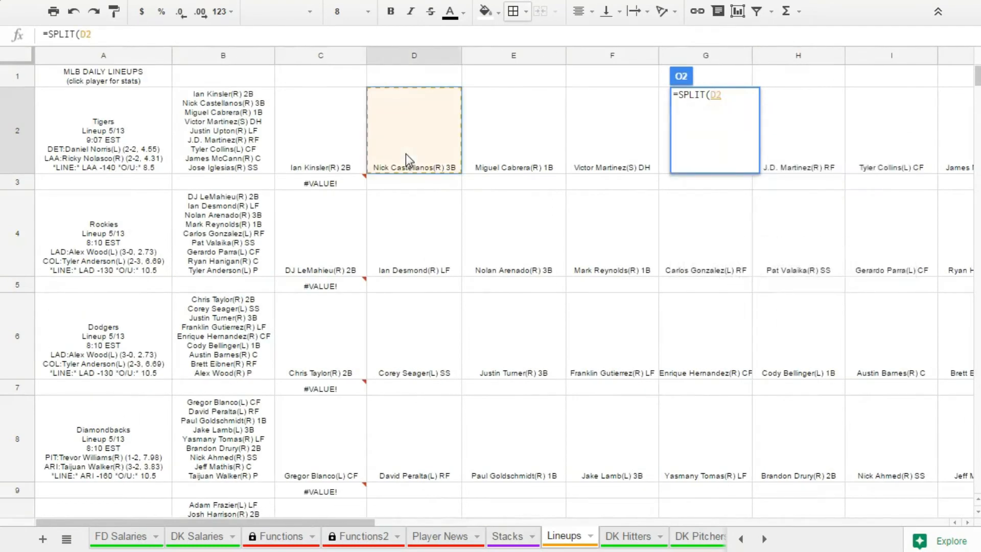
type(",\"(\"")
key("Return")
Enter 2 in Q2 as the second hitter's batting order.
left_click_drag(565, 522, 713, 523)
left_click(680, 137)
type("2")
left_click(589, 374)
Enter =SPLIT(E2,"(") in R2 to separate the third hitter's name from his handedness and position.
left_click(780, 167)
type("=SPLIT(")
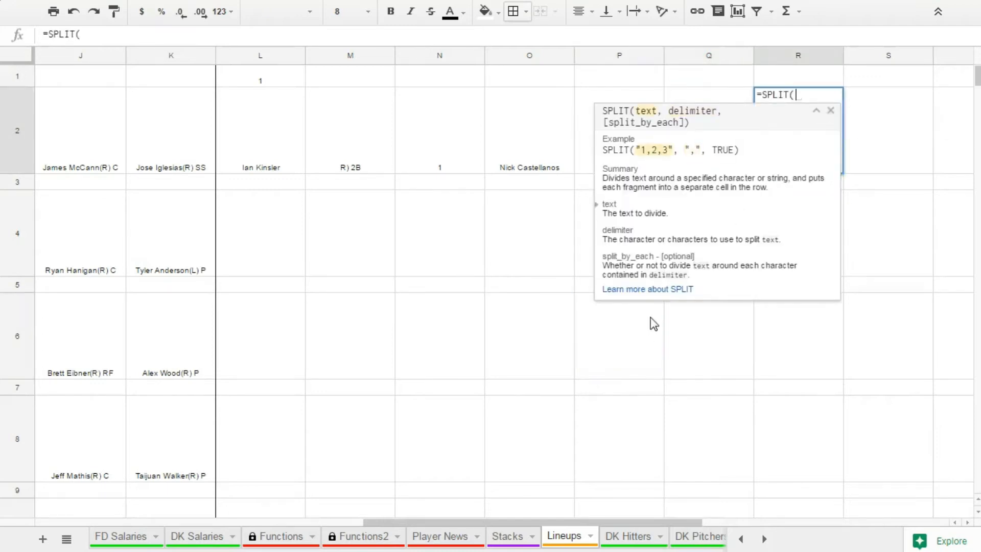
left_click_drag(519, 524, 232, 516)
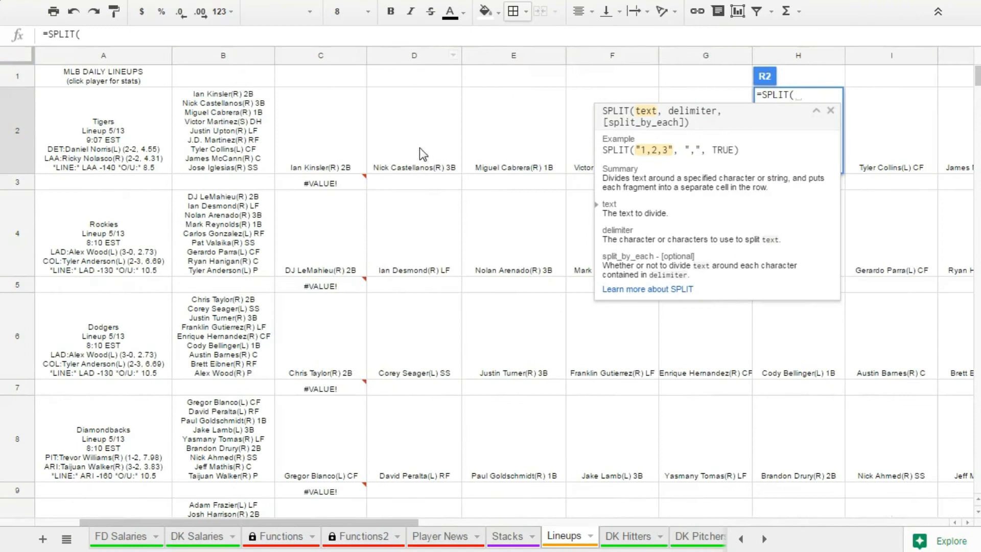
left_click(490, 170)
type(",")
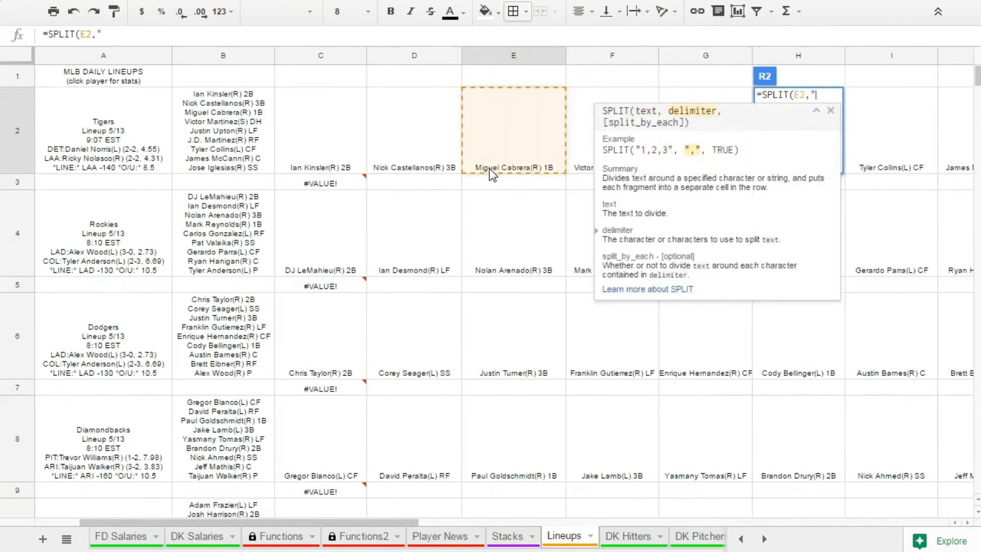
type("\"(\"")
key("Return")
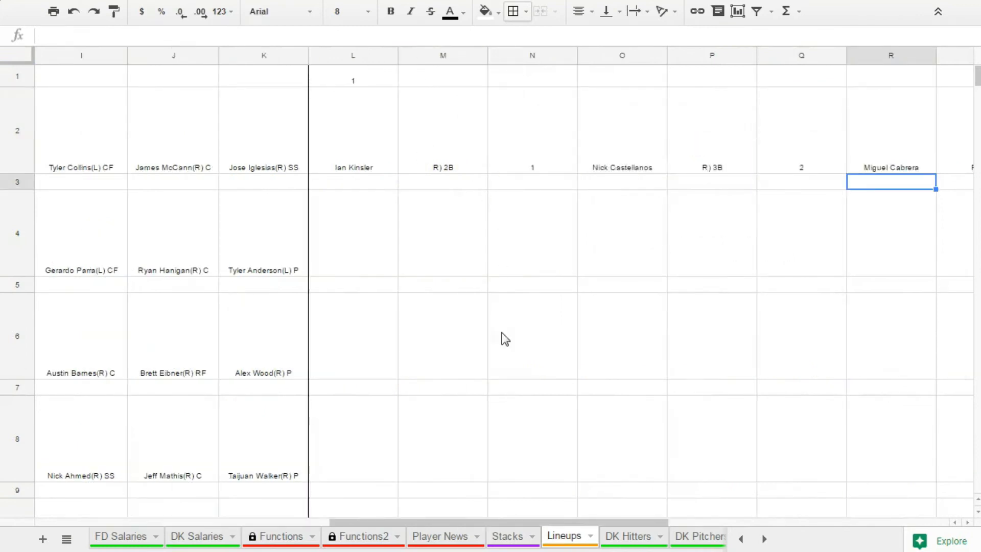
Enter 3 in T2 as the third hitter's batting order.
left_click_drag(602, 527, 660, 522)
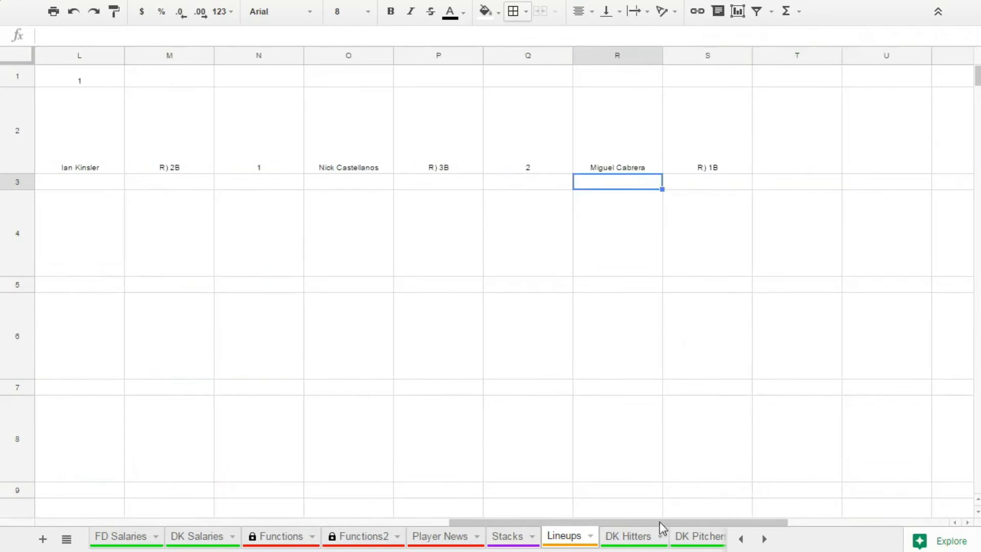
left_click(804, 139)
type("3")
left_click(651, 452)
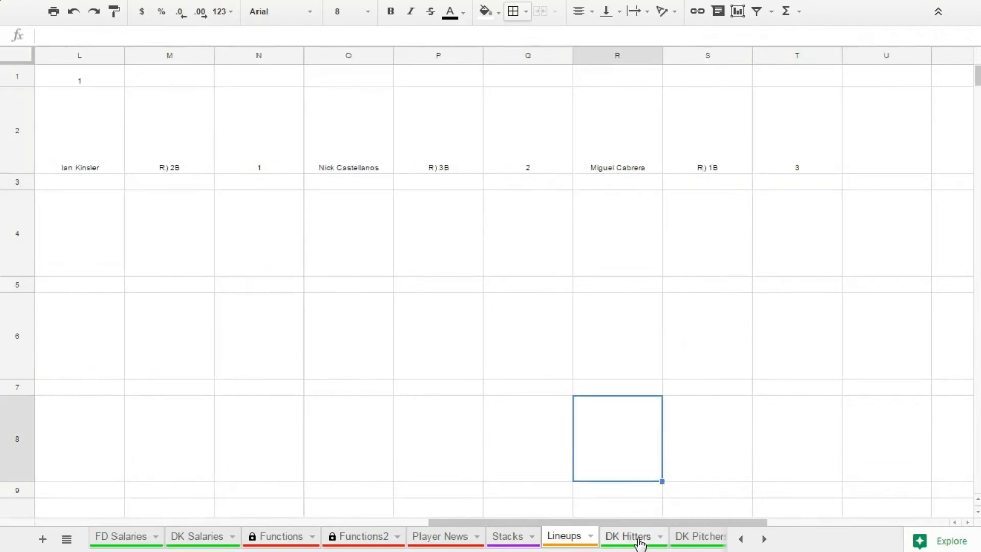
Enter =SPLIT(F2,"(") in U2 to separate the fourth hitter's name from his handedness and position.
left_click_drag(633, 524, 708, 522)
left_click(715, 139)
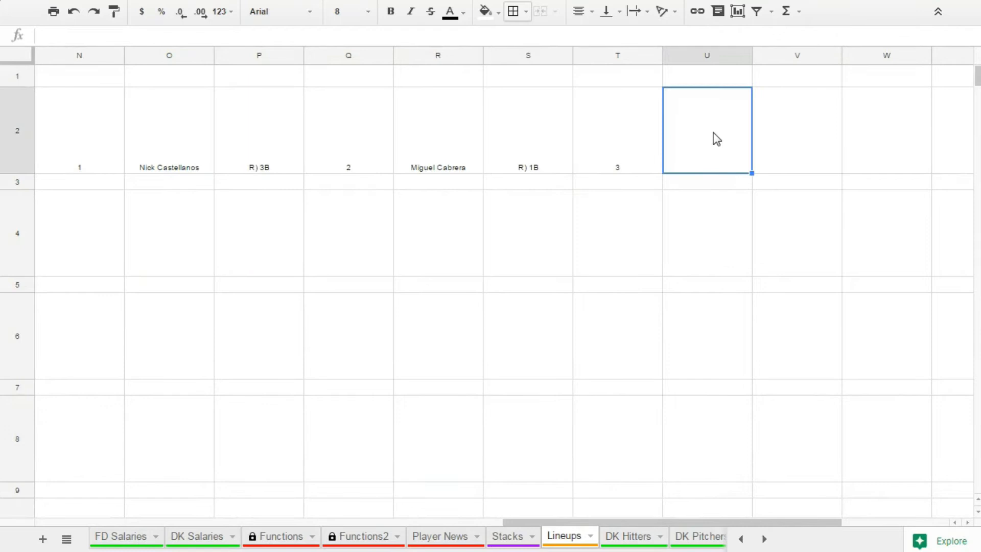
type("=spl")
key("Tab")
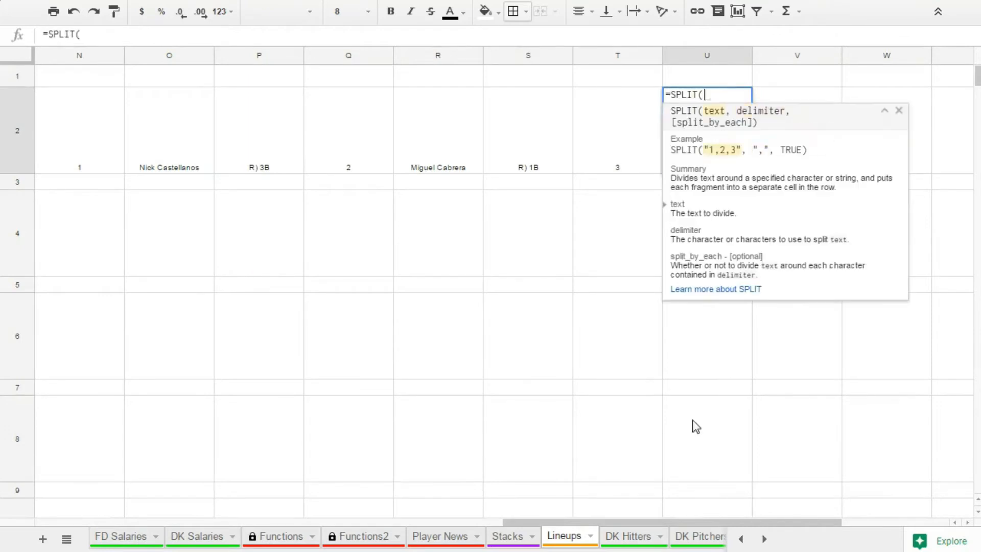
left_click_drag(562, 522, 226, 503)
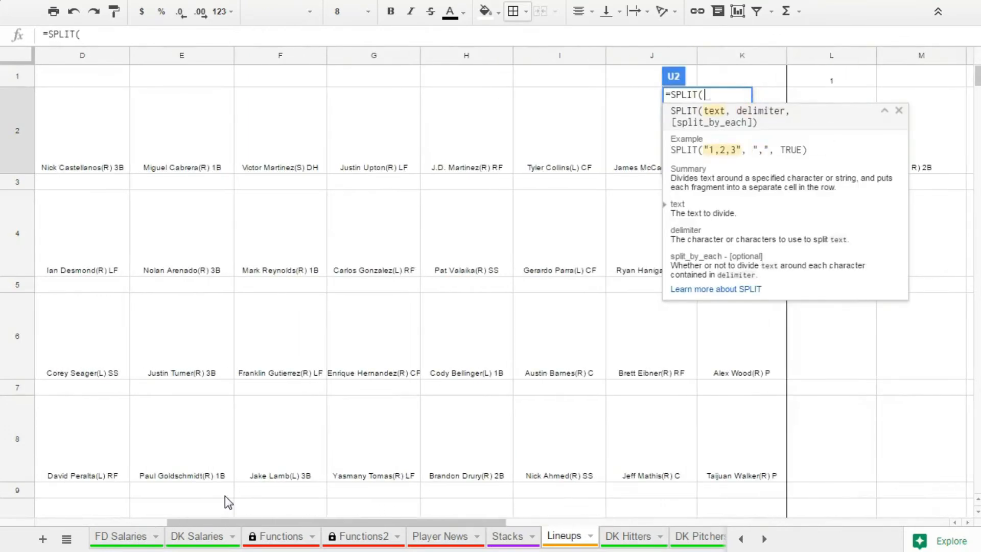
left_click(301, 143)
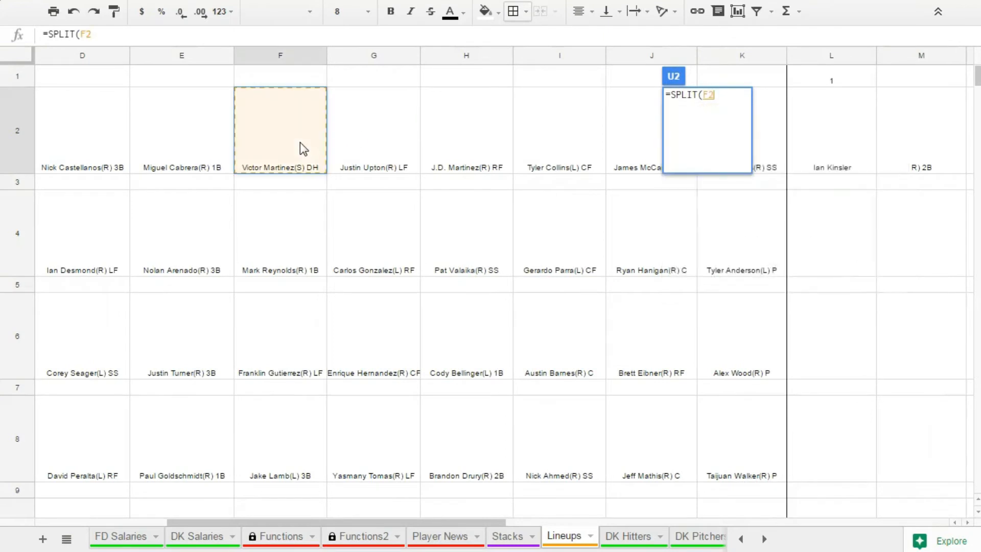
type(",\"(\"")
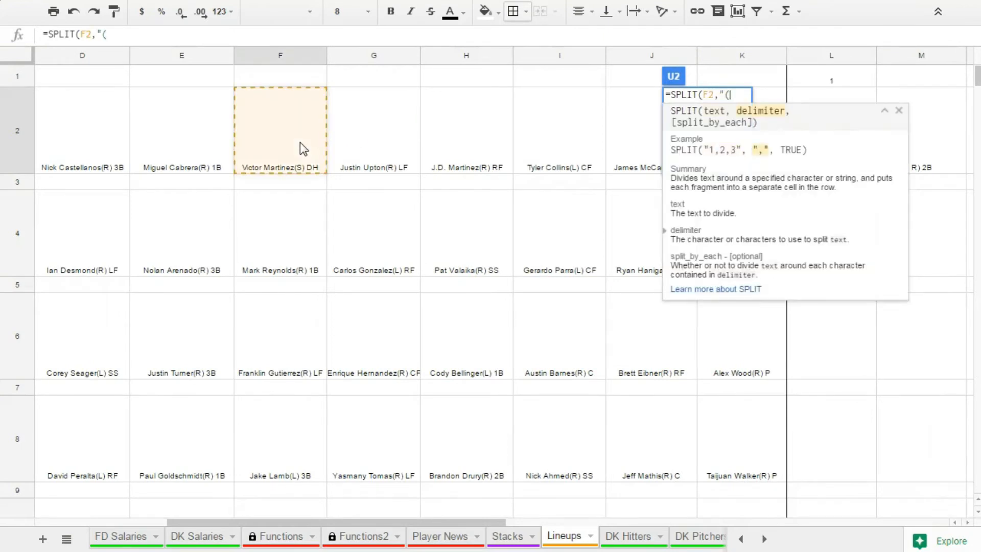
key("Return")
Enter =SPLIT(G2,"(") in W2 to separate the fifth hitter's name from his handedness and position.
left_click_drag(570, 524, 751, 520)
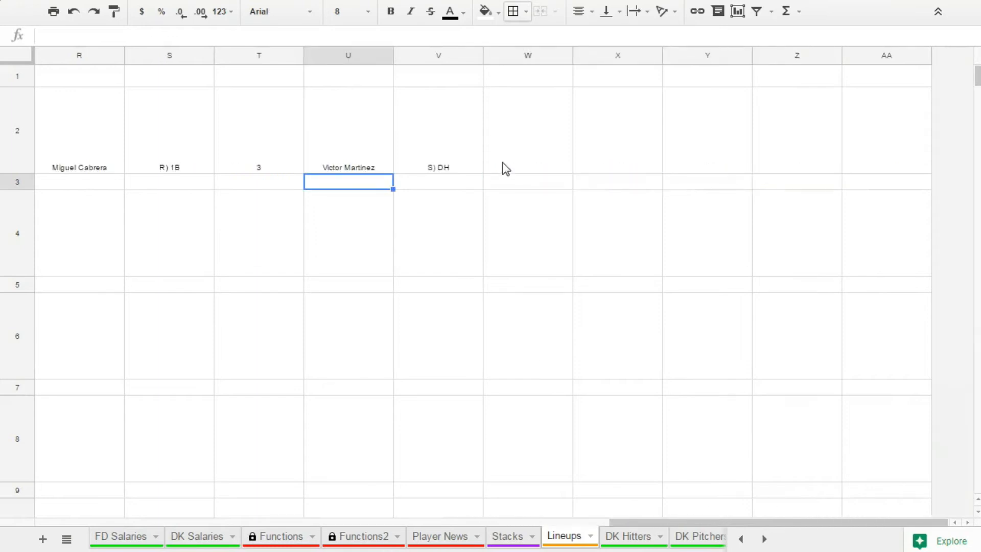
left_click(520, 161)
type("=spl")
key("Tab")
left_click_drag(689, 523, 287, 501)
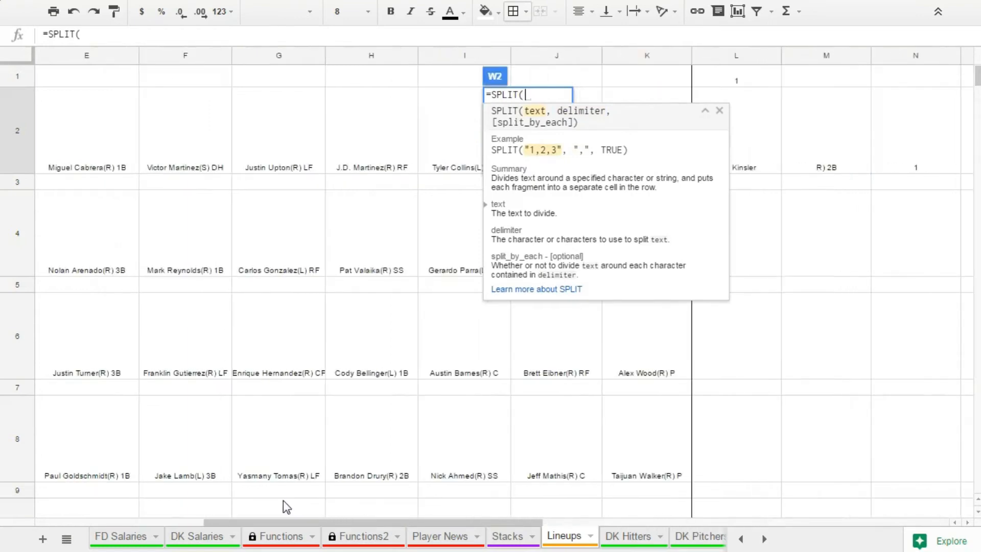
left_click(292, 151)
type(",\"(")
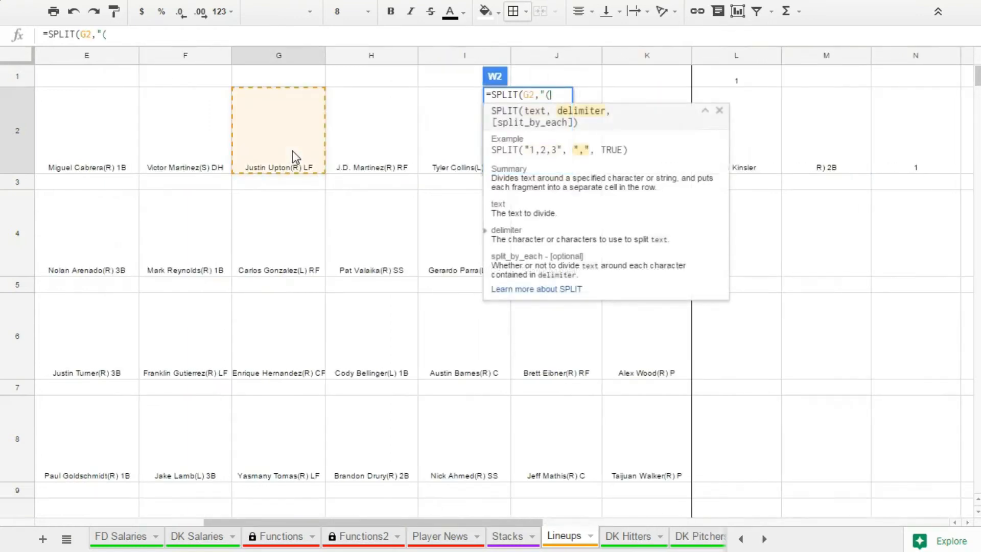
key("Return")
left_click_drag(620, 524, 736, 523)
left_click(705, 146)
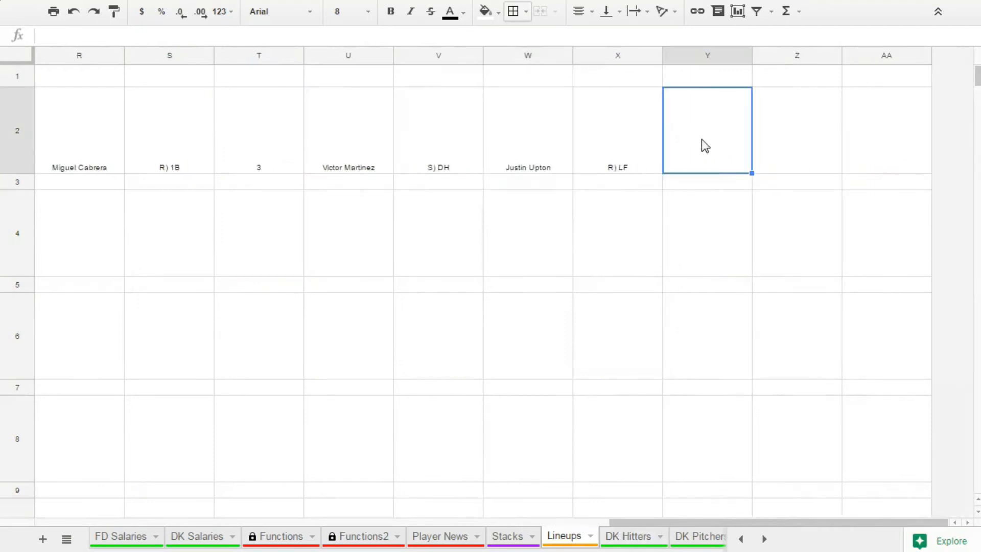
Enter =SPLIT(H2,"(") in Y2 to separate the sixth hitter's name from his handedness and position.
type("=spli")
key("Tab")
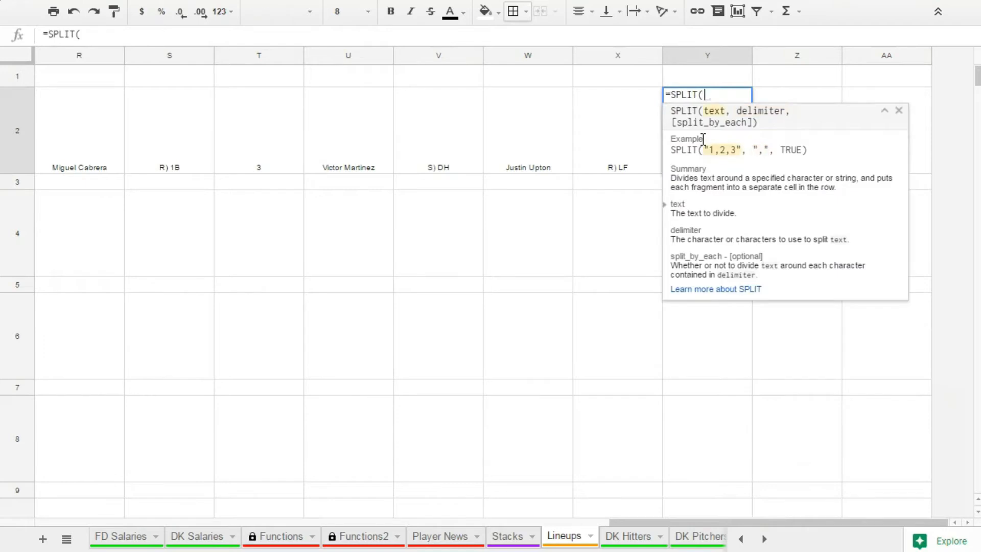
left_click_drag(700, 523, 369, 490)
left_click(180, 140)
type(",\"(*")
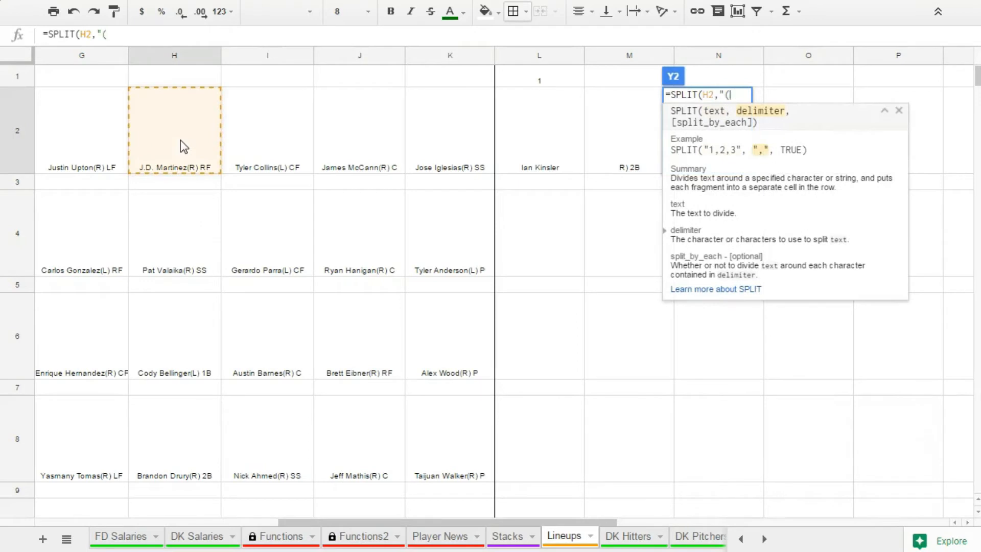
type("\"")
key("Return")
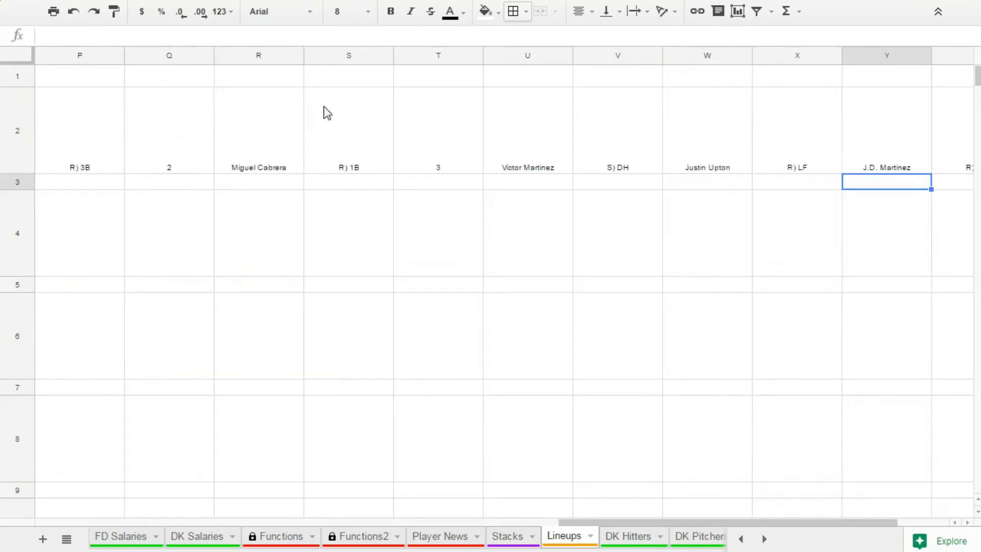
Insert seven columns to the right of columns U through AA to make room for more split results.
scroll(656, 527, "right", 2)
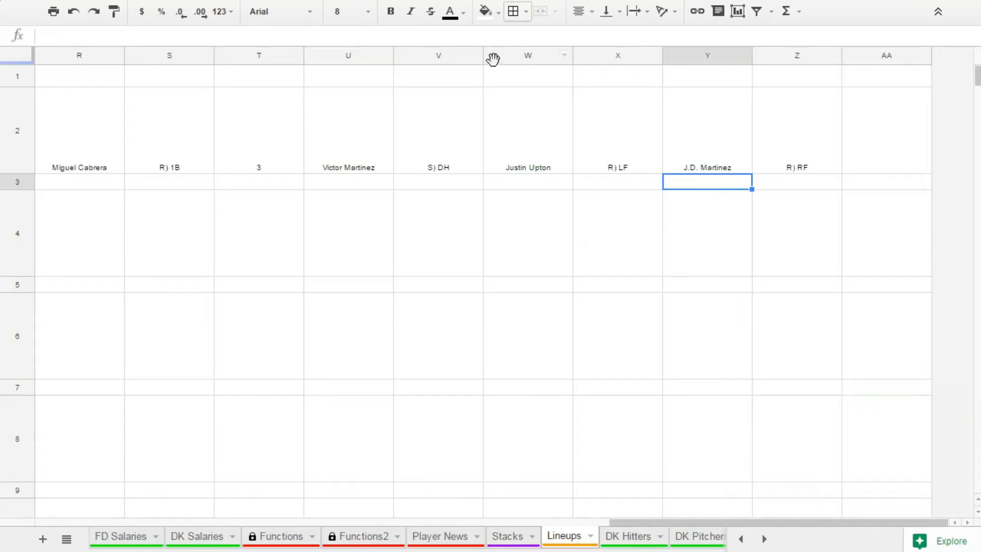
left_click(348, 56)
key("ctrl+shift+Right")
right_click(665, 189)
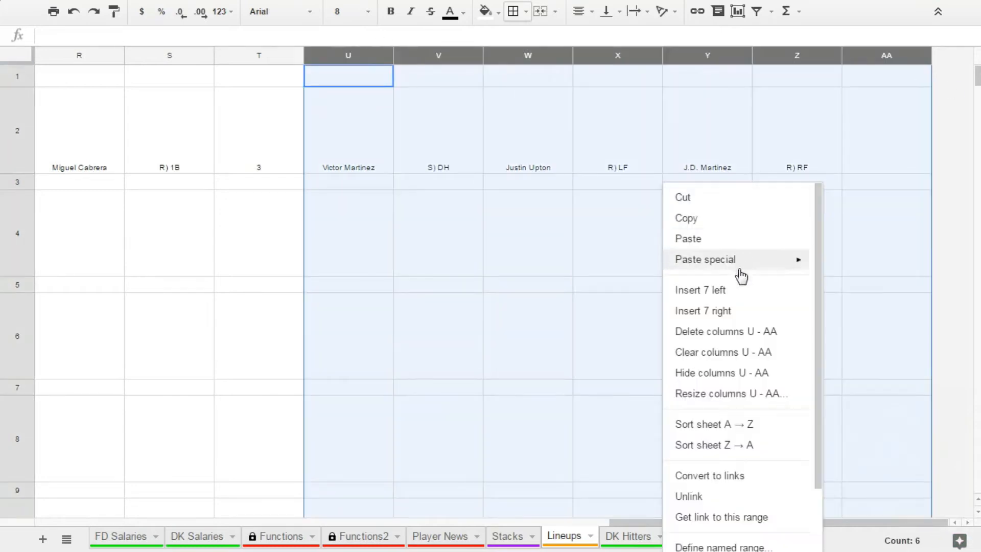
left_click(742, 313)
Enter =SPLIT(I2,"(") in AA2 to separate the seventh hitter's name from his handedness and position.
left_click_drag(572, 520, 627, 517)
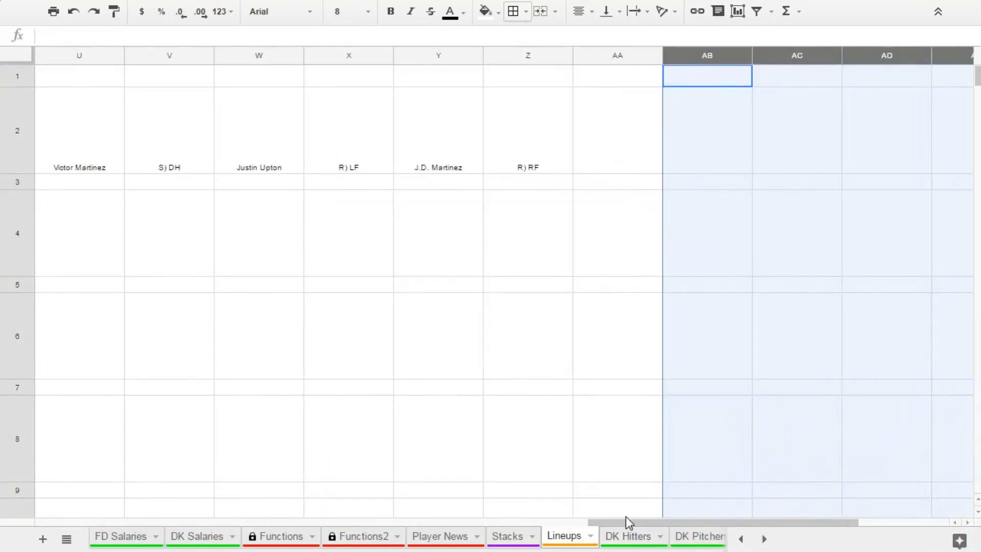
left_click(613, 122)
type("=spli")
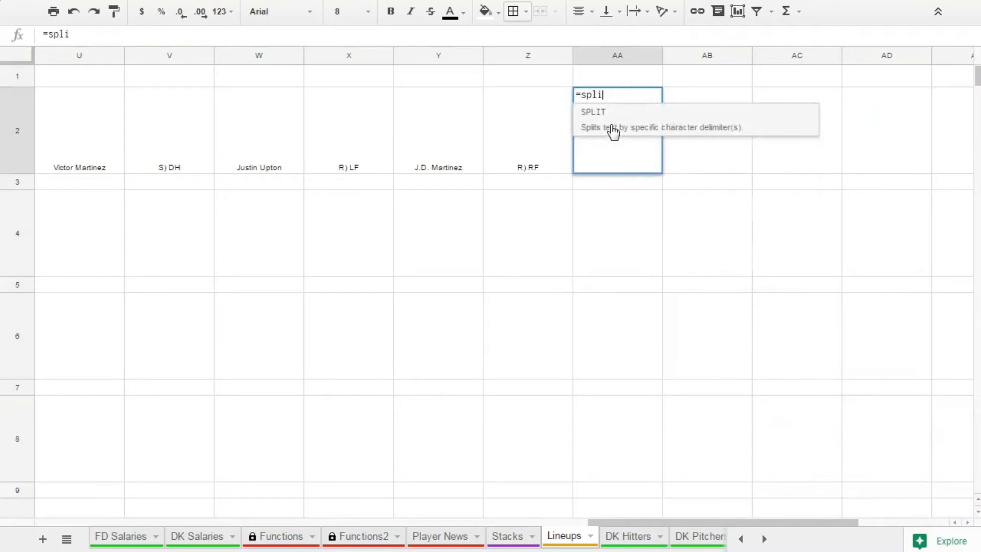
key("Tab")
left_click_drag(654, 522, 289, 509)
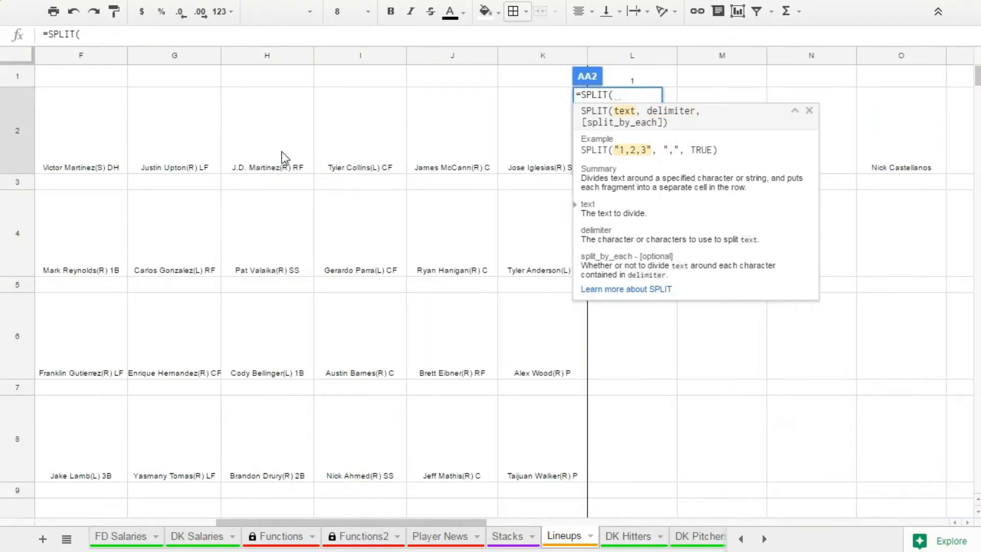
left_click(330, 164)
type(",")
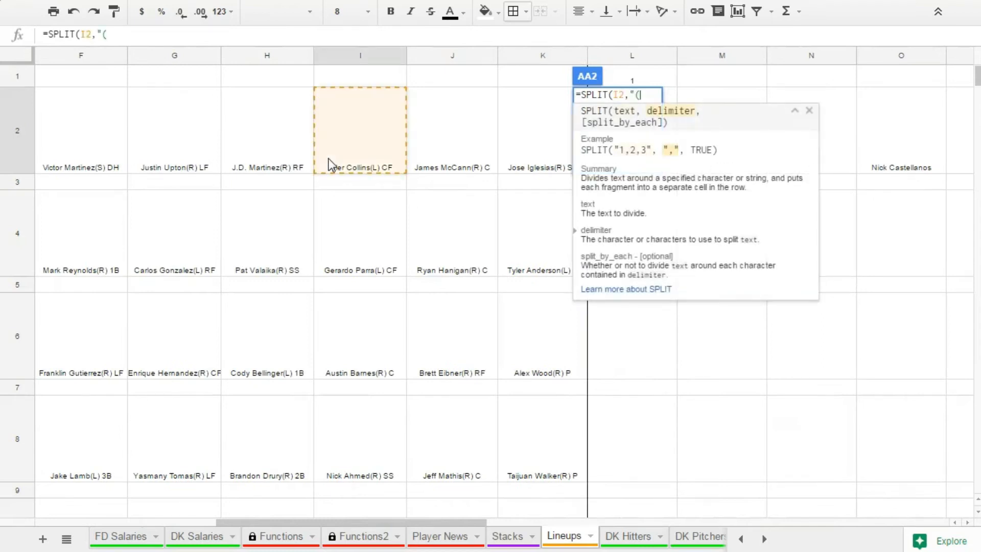
type("\"(")
key("Return")
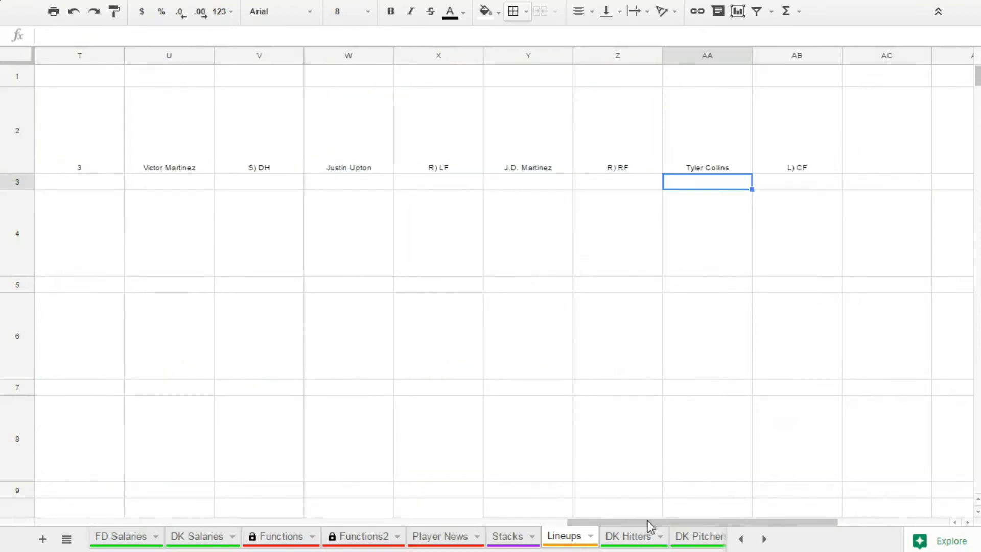
Enter =SPLIT(J2,"(") in AC2 to separate the eighth hitter's name from his handedness and position.
left_click_drag(647, 521, 758, 521)
left_click(431, 151)
type("=split(")
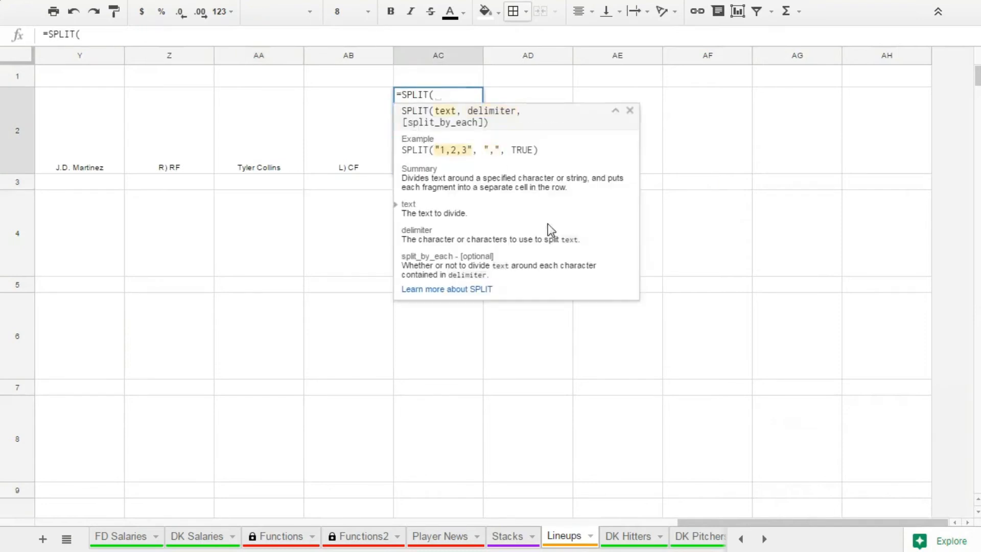
left_click_drag(691, 523, 255, 508)
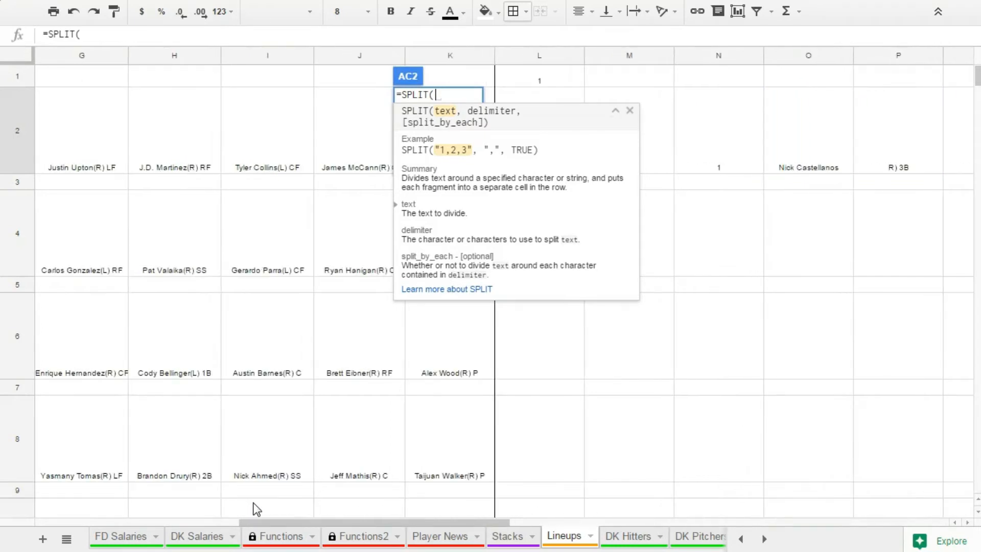
left_click(344, 154)
type(",\"(\")")
key("Return")
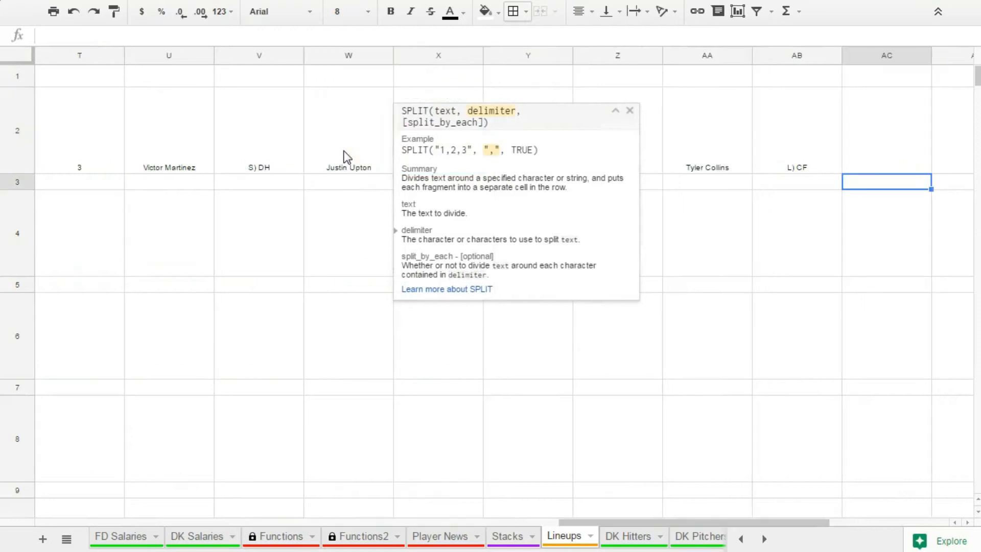
Enter =SPLIT(K2,"(") in AE2 to separate the ninth hitter's name from his handedness and position.
left_click_drag(624, 522, 742, 533)
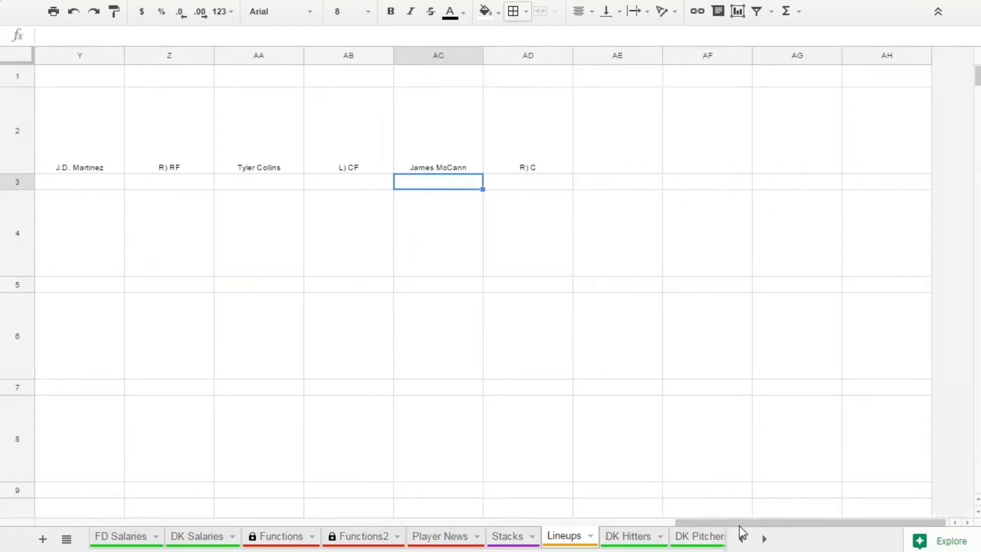
left_click(597, 168)
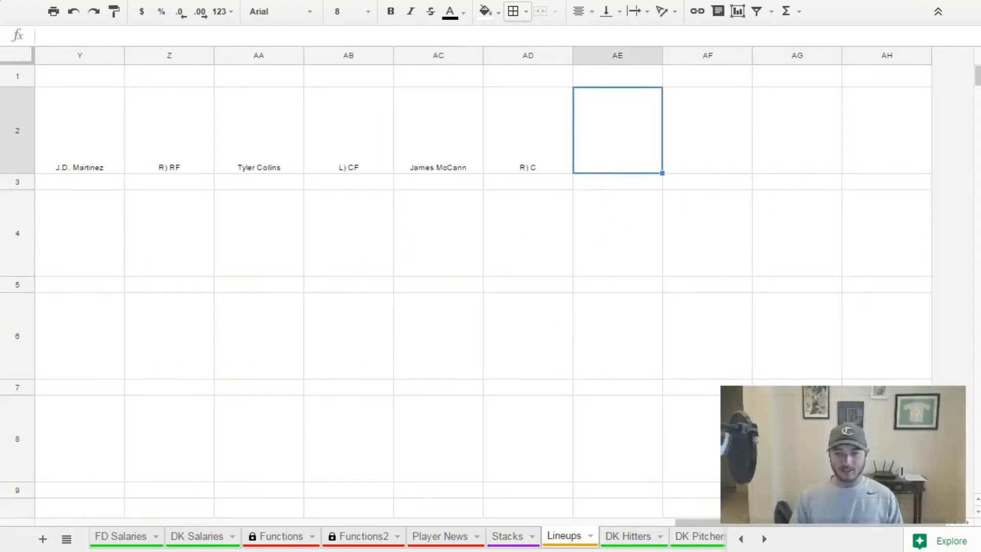
type("=spl")
key("Tab")
left_click_drag(702, 523, 283, 495)
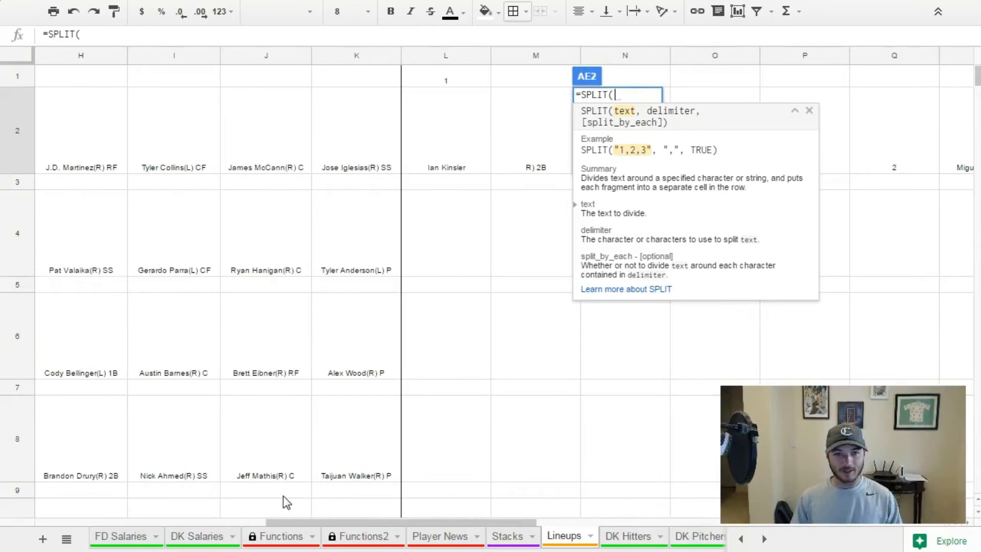
left_click(374, 146)
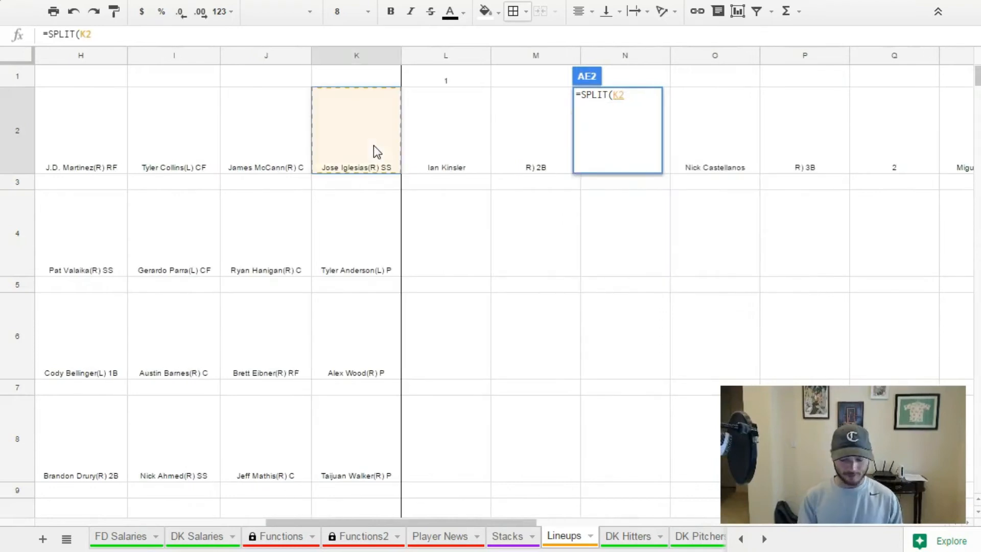
type(",\"(\")")
key("Return")
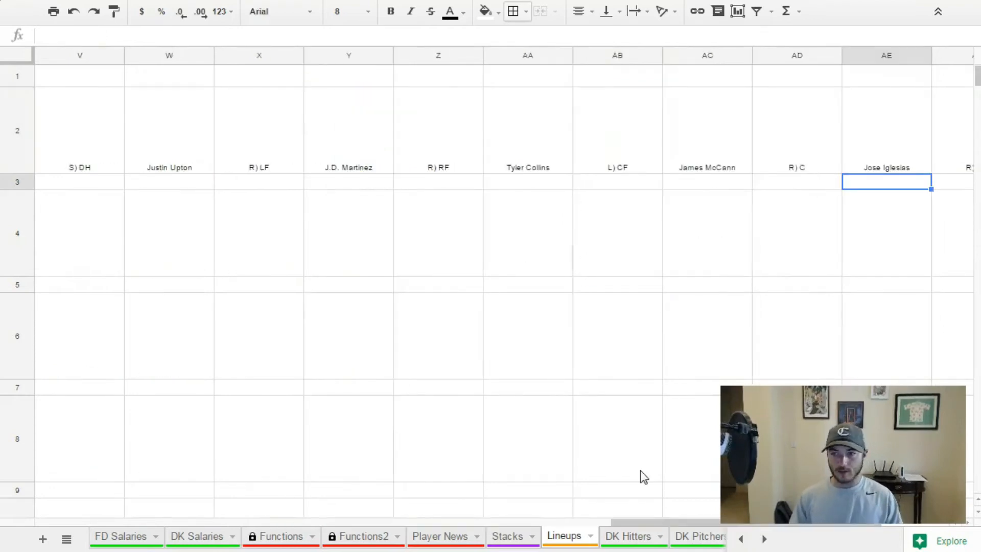
Insert a column before the fifth hitter's name and enter 4 in W2 as the fourth hitter's batting order.
left_click_drag(651, 522, 582, 507)
right_click(411, 55)
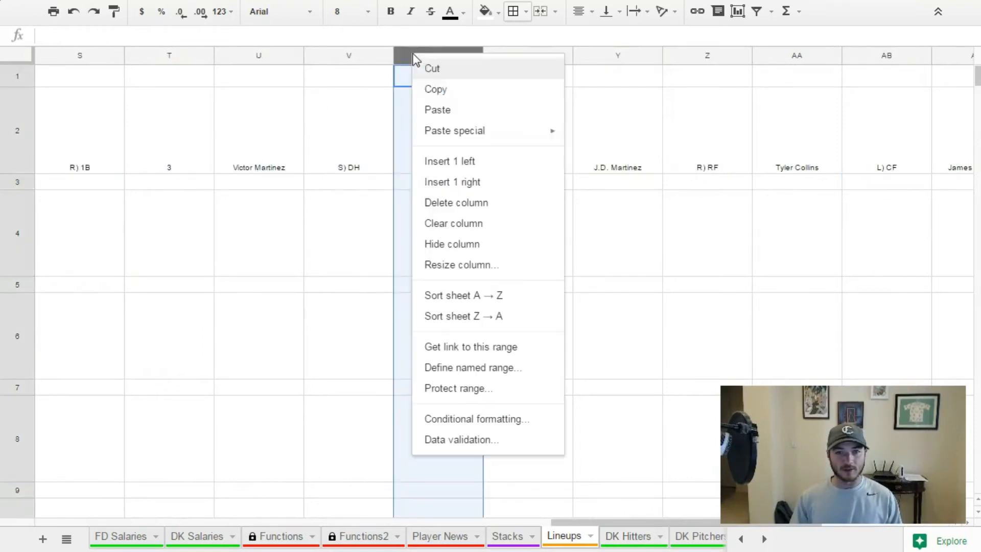
left_click(460, 162)
left_click(434, 166)
type("4")
left_click(528, 301)
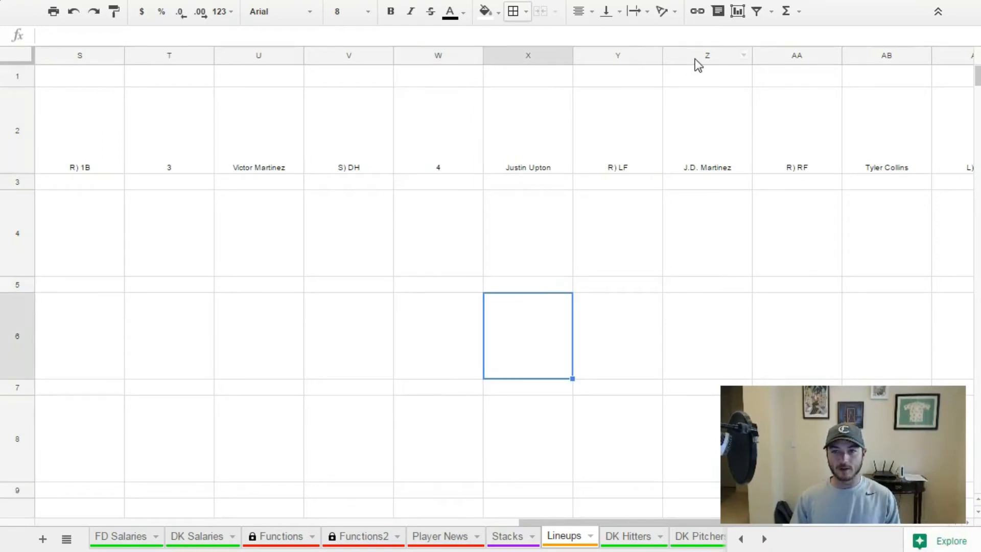
Insert a column before the sixth hitter's name and enter 5 in Z2 as the fifth hitter's batting order.
right_click(695, 59)
left_click(744, 162)
left_click(694, 159)
type("5")
left_click(588, 409)
Insert a column before the seventh hitter's name and enter 6 in AC2 as the sixth hitter's batting order.
left_click_drag(595, 516, 689, 509)
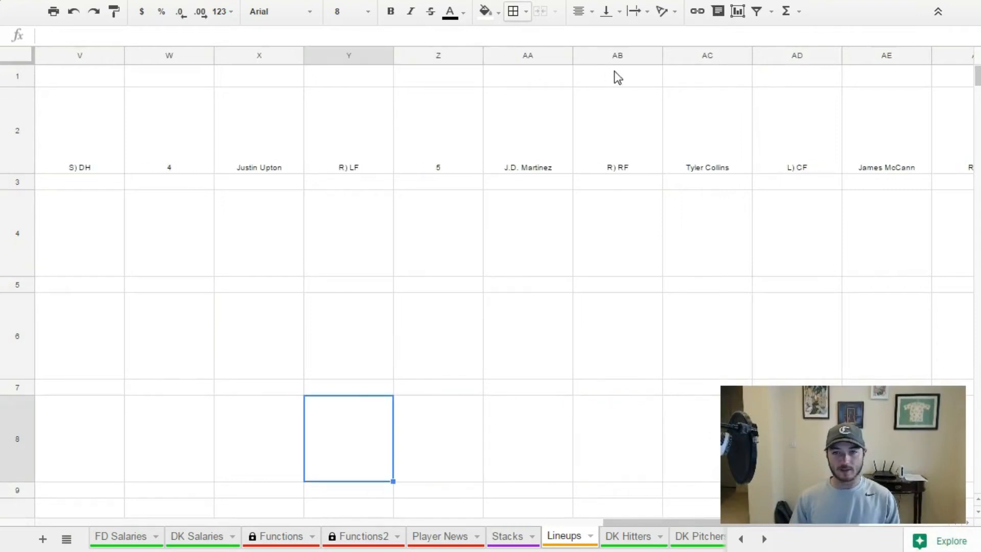
right_click(685, 57)
left_click(703, 162)
left_click(701, 161)
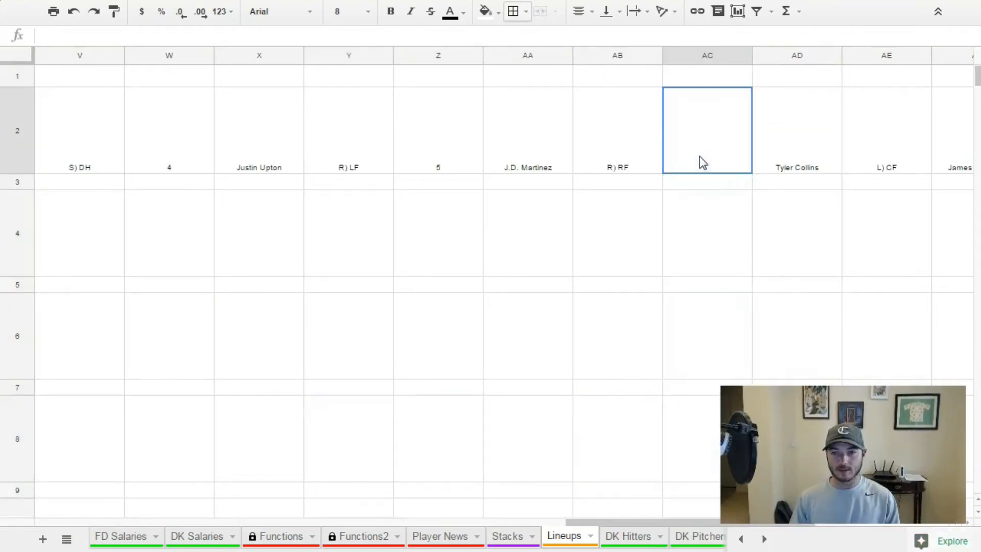
type("6")
left_click(569, 311)
Insert a column before the eighth hitter's name and enter 7 in AF2 as the seventh hitter's batting order.
left_click_drag(648, 519, 800, 520)
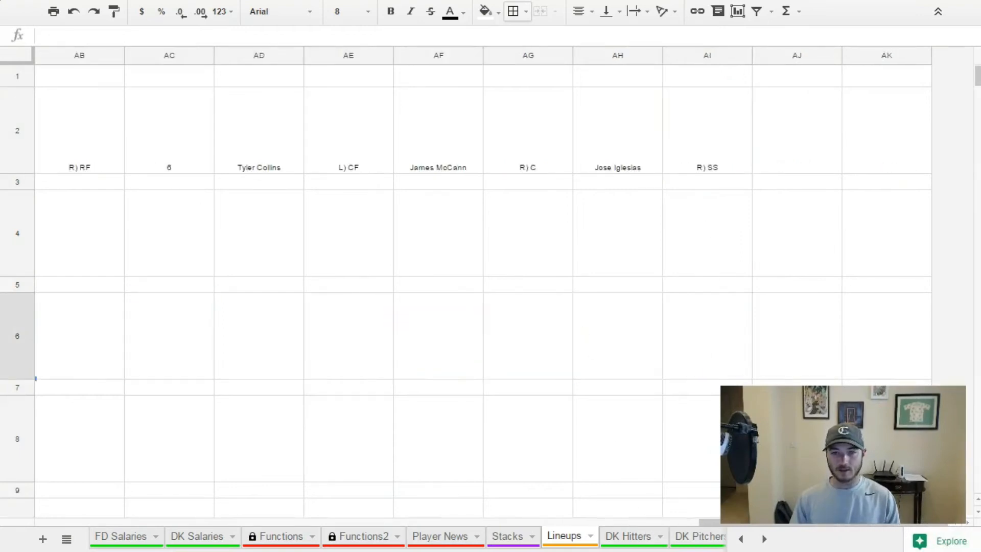
left_click(426, 57)
right_click(429, 58)
left_click(471, 158)
left_click(433, 164)
type("7")
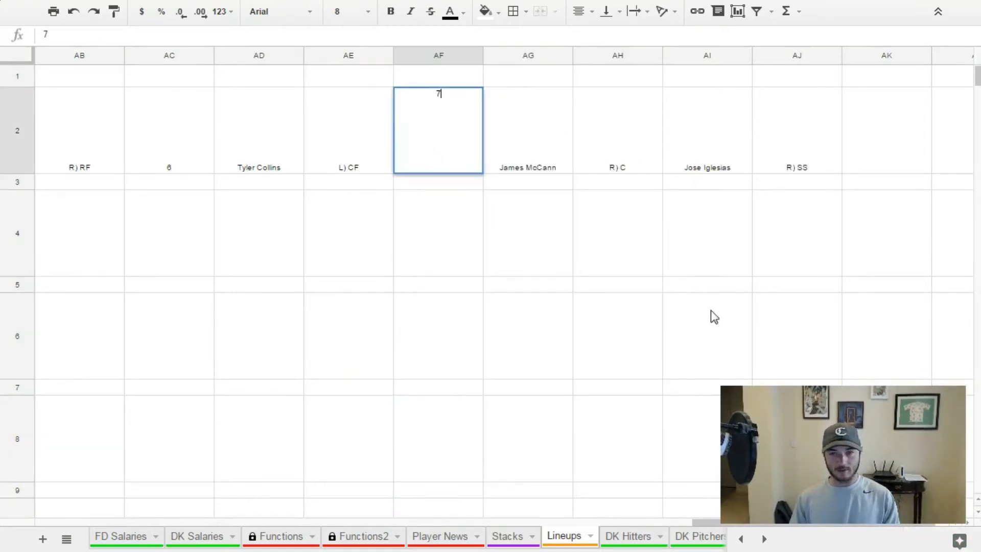
left_click(712, 317)
Insert a column before the ninth hitter's name and enter 8 in AI2 as the eighth hitter's batting order.
left_click(691, 52)
right_click(691, 53)
left_click(728, 163)
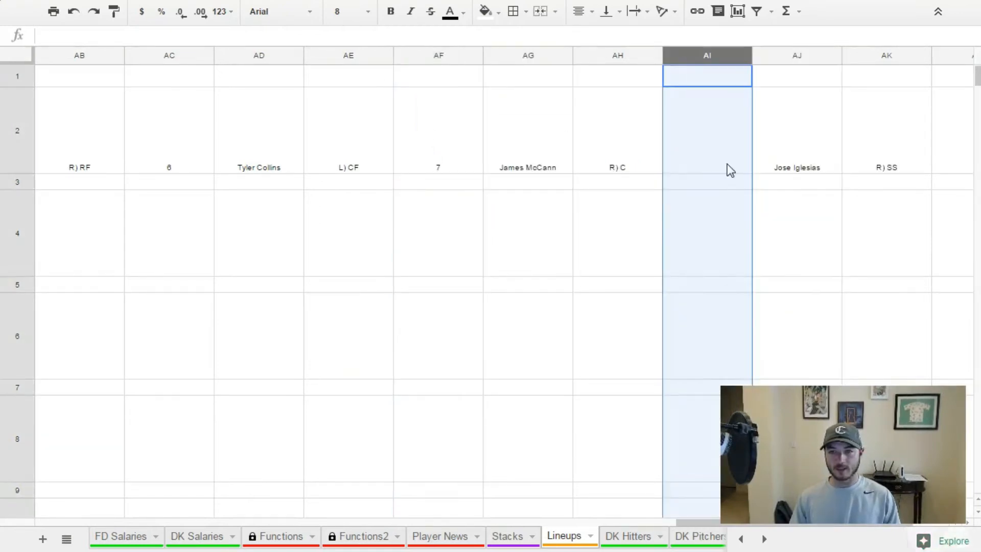
left_click(728, 164)
type("8")
left_click(654, 515)
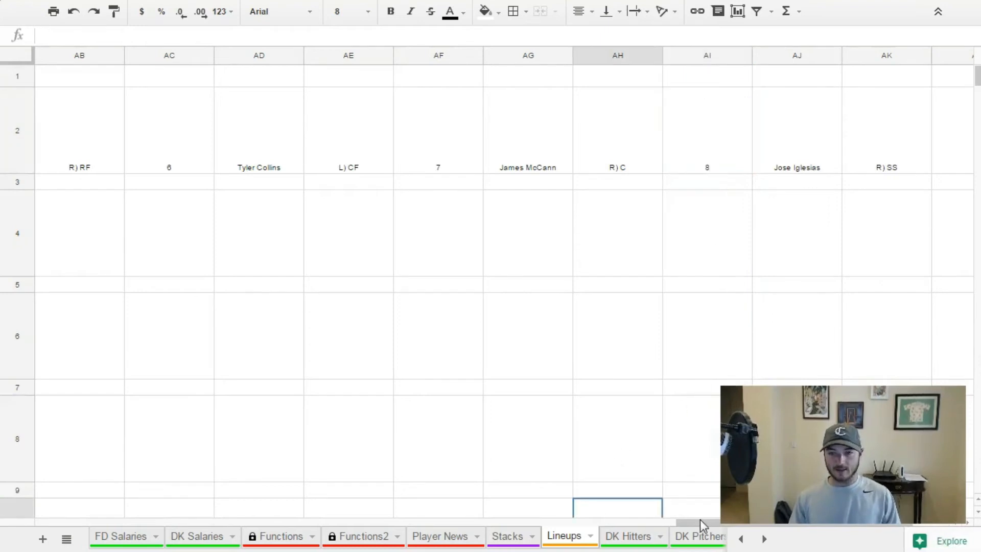
Enter 9 in AL2 as the ninth hitter's batting order.
left_click_drag(703, 520, 730, 521)
left_click(787, 129)
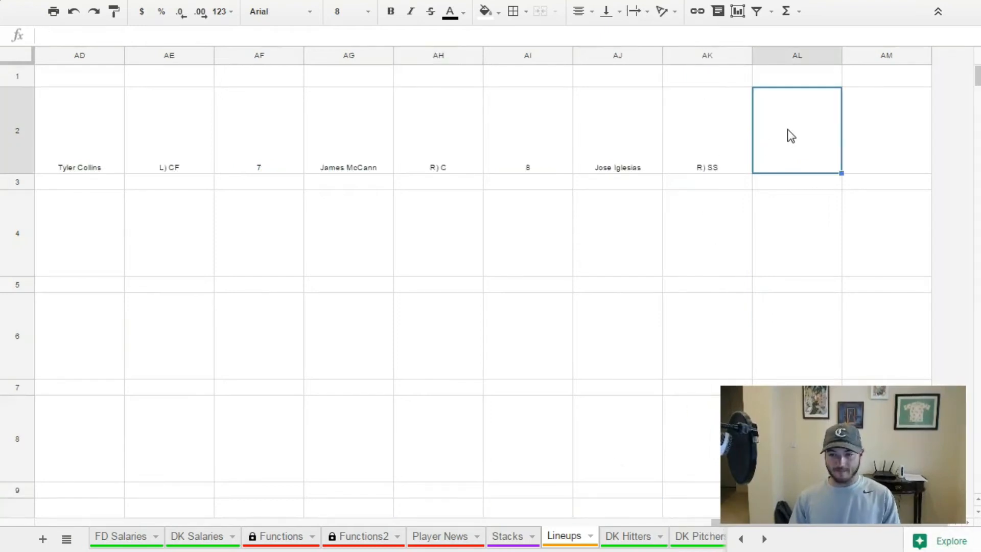
double_click(787, 129)
type("9")
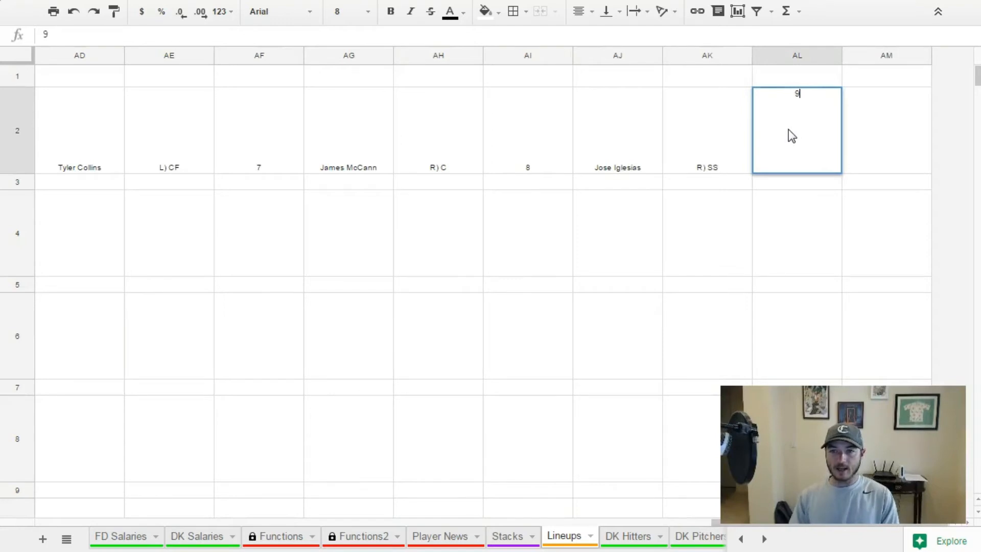
left_click(824, 247)
left_click(792, 85)
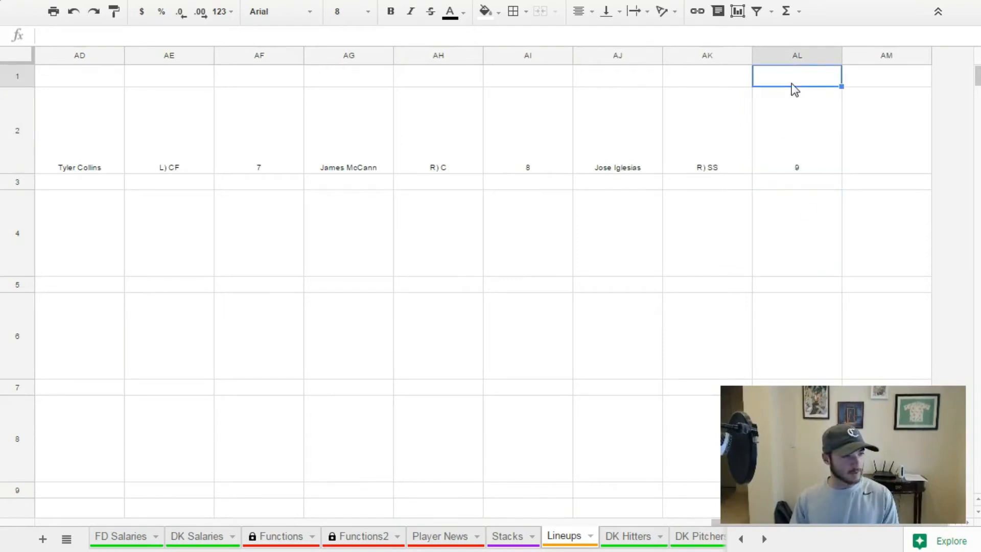
Fill the first hitter's SPLIT formula from L2 down column L through row 100.
scroll(664, 521, "left", 6)
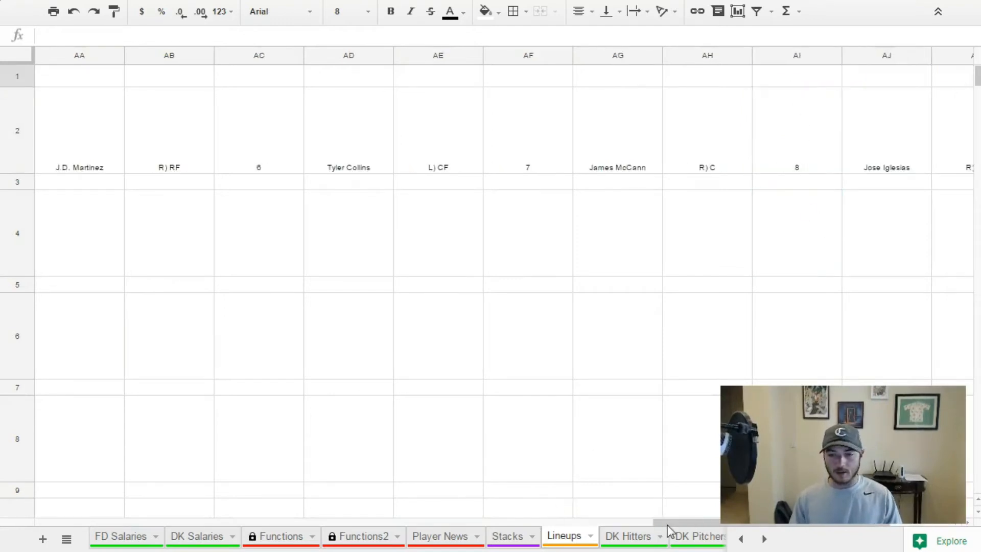
left_click_drag(608, 516, 229, 504)
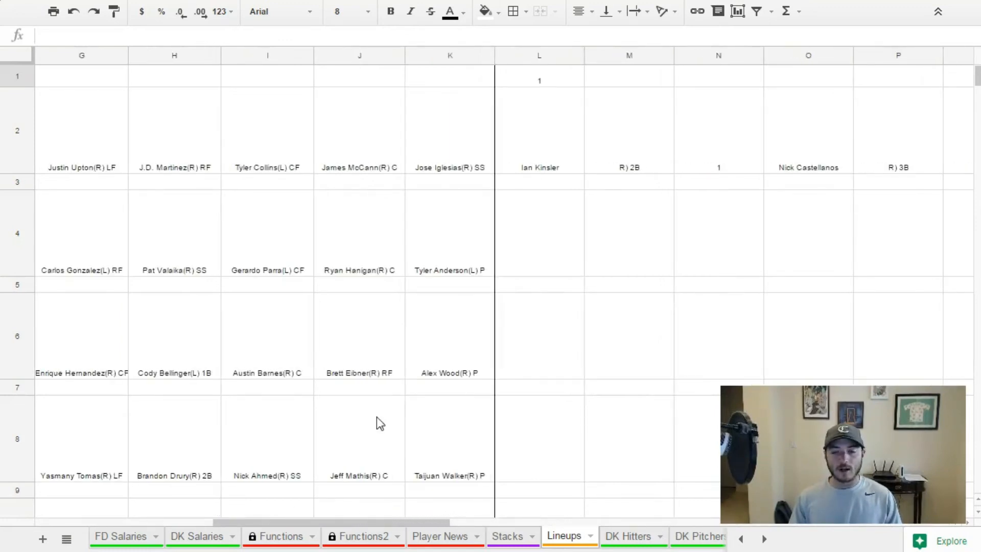
left_click(536, 170)
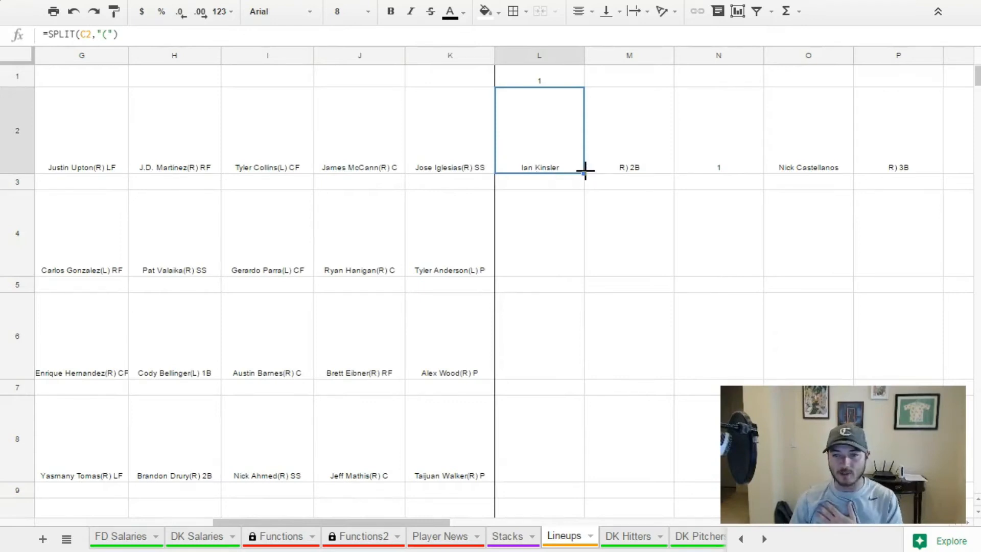
left_click_drag(584, 173, 586, 405)
scroll(585, 424, "down", 10)
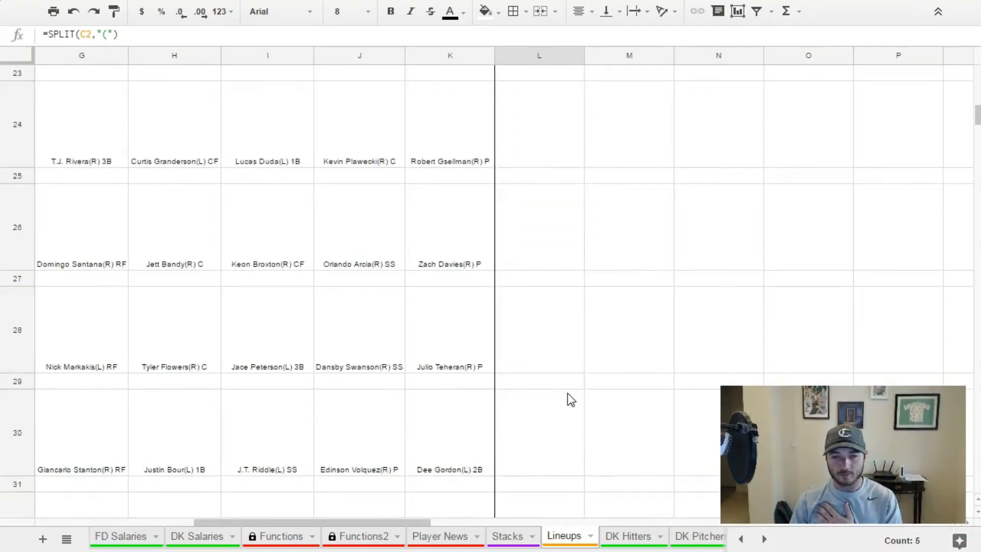
scroll(557, 338, "down", 10)
left_click_drag(558, 340, 542, 265)
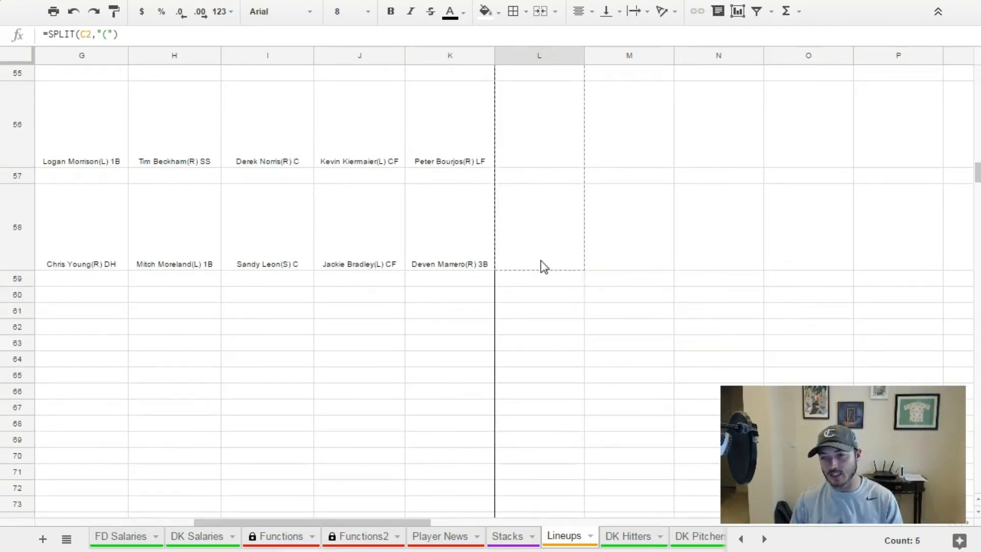
left_click_drag(541, 260, 549, 468)
scroll(543, 403, "down", 3)
scroll(545, 407, "down", 5)
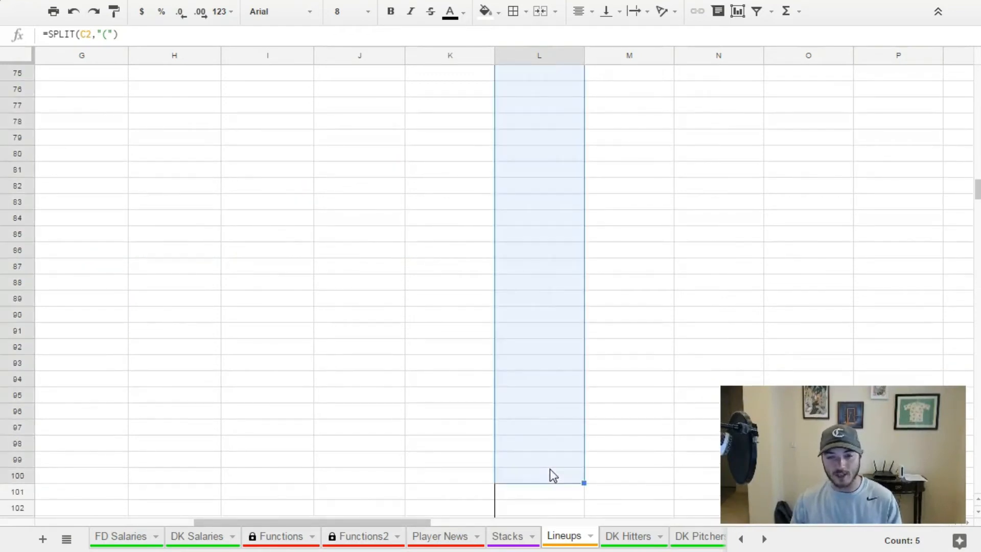
Delete the empty rows 101 to 620 below the lineup data in the Lineups sheet.
scroll(367, 344, "down", 3)
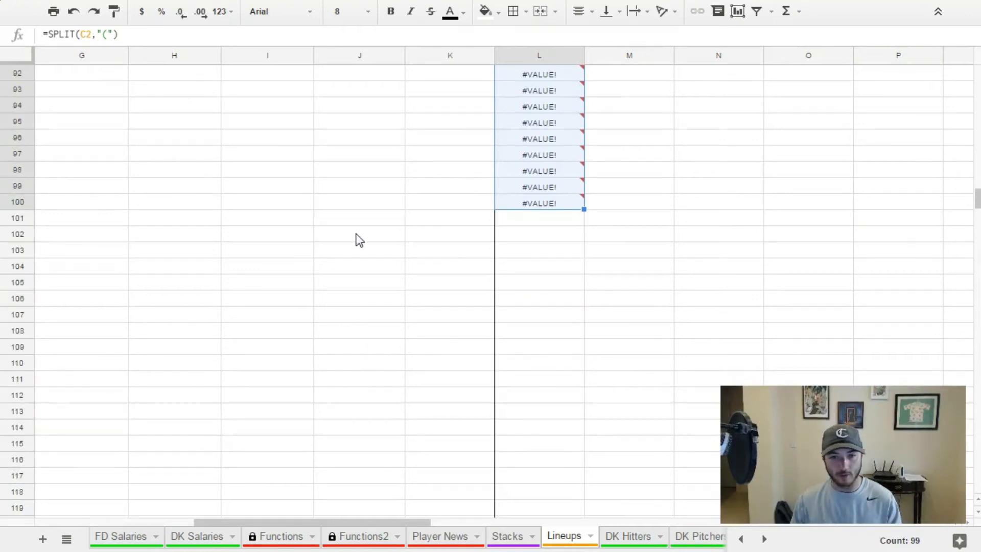
left_click(300, 223)
left_click(26, 218)
left_click_drag(26, 216, 69, 482)
scroll(53, 349, "down", 20)
scroll(54, 358, "down", 20)
right_click(207, 98)
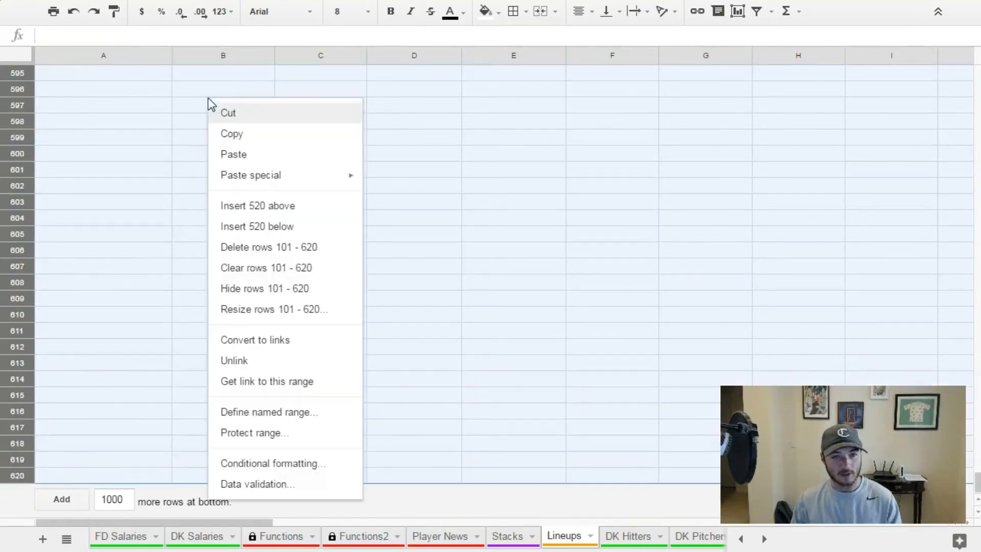
left_click(279, 248)
Fill the first hitter's batting order, 1, from N2 down column N through row 100.
scroll(602, 363, "up", 15)
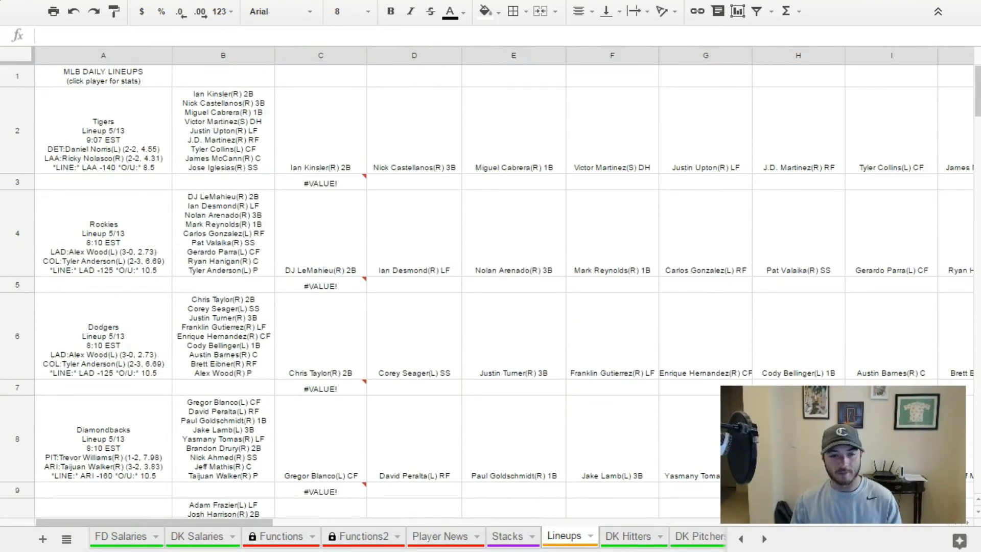
left_click(214, 516)
left_click_drag(266, 521, 480, 510)
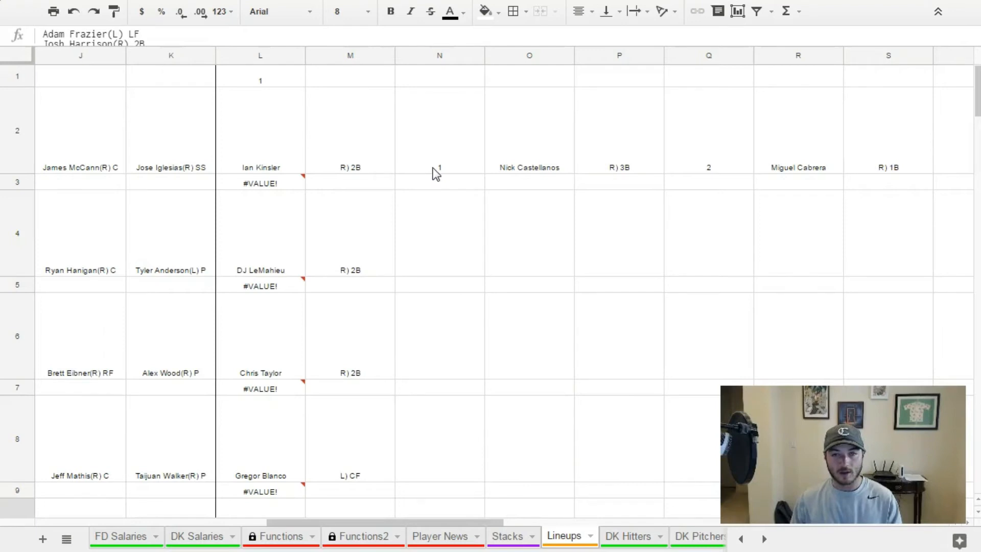
left_click(471, 172)
left_click_drag(481, 172, 456, 443)
scroll(452, 293, "down", 10)
scroll(447, 309, "down", 15)
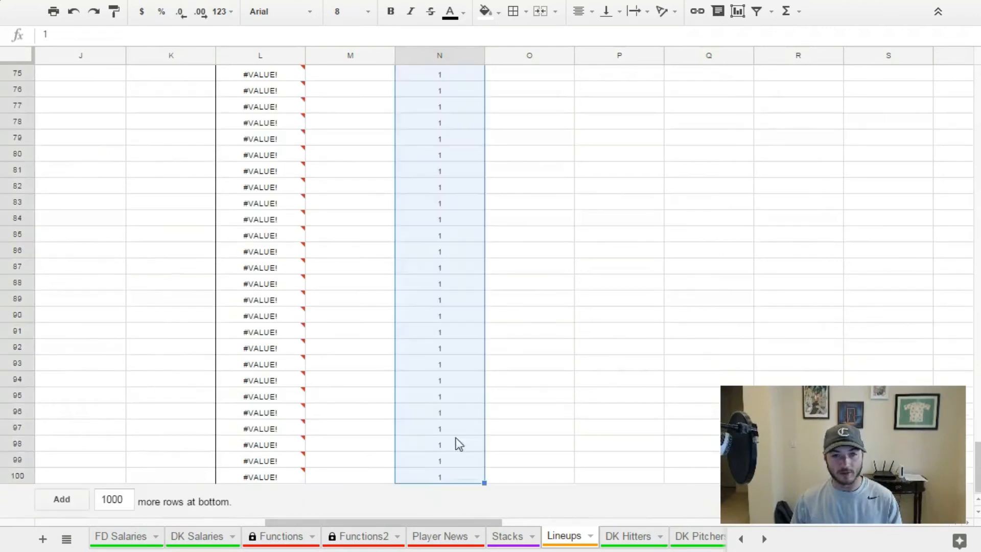
Fill the second hitter's SPLIT formula in O2 and batting order 2 in Q2 down their columns through row 100.
scroll(475, 389, "up", 20)
key("Right")
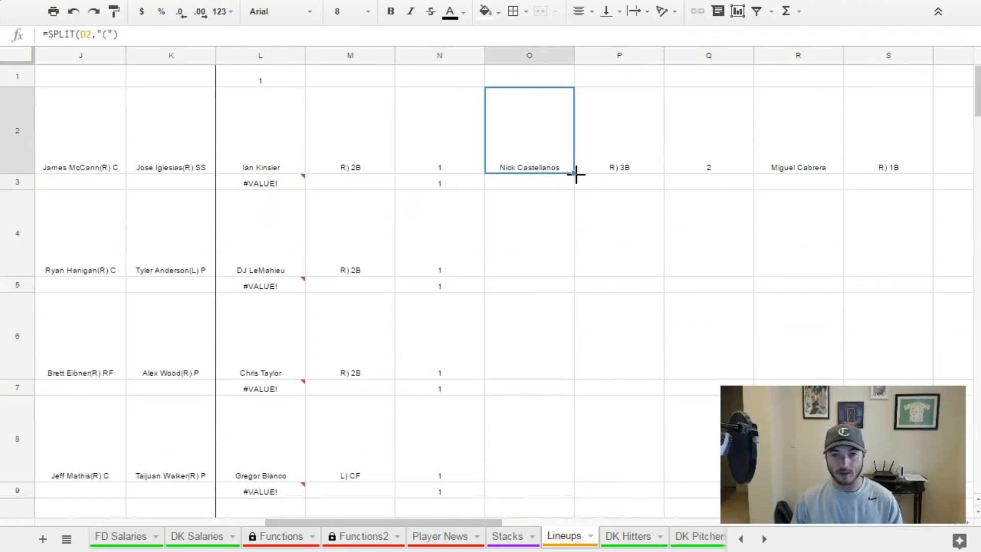
scroll(552, 285, "down", 15)
left_click_drag(575, 174, 526, 502)
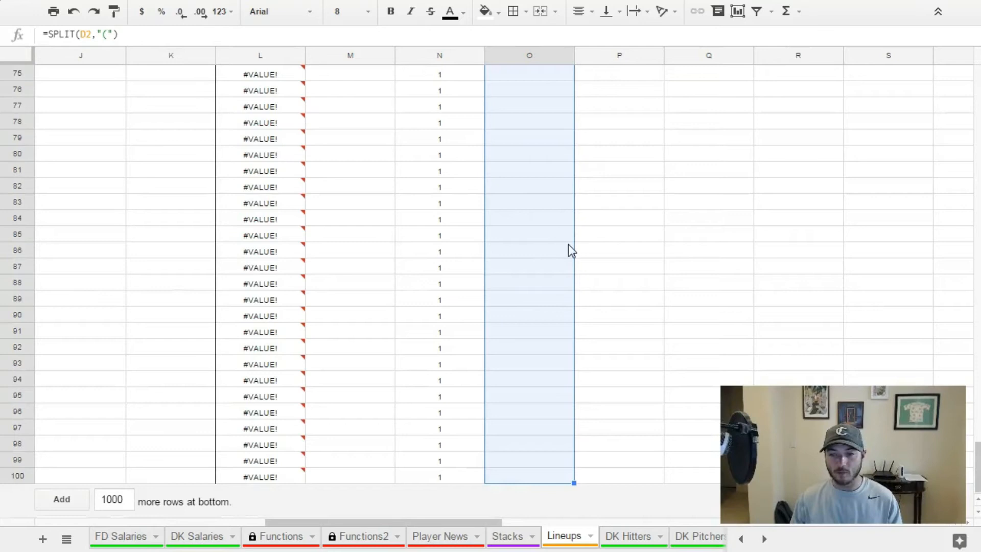
scroll(572, 250, "up", 20)
left_click(749, 171)
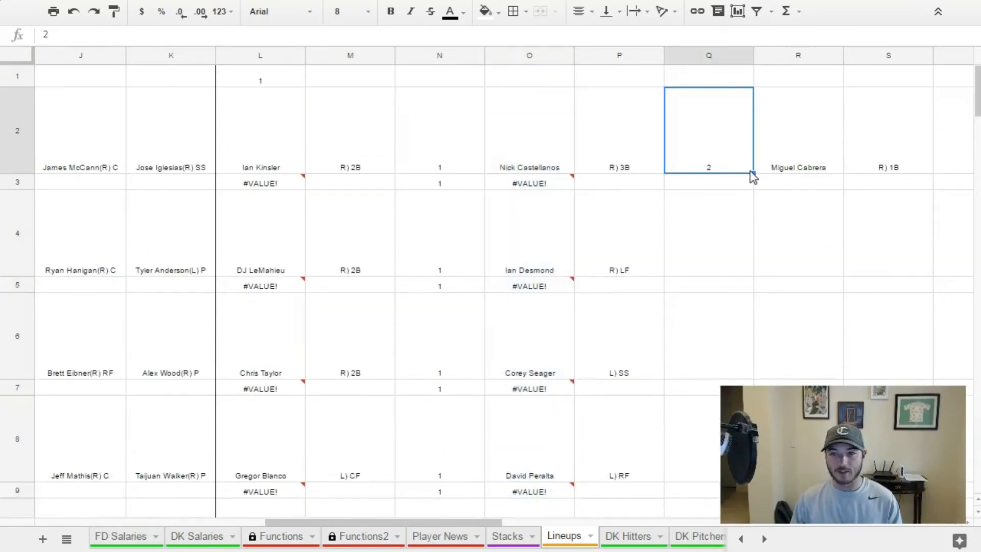
scroll(762, 248, "down", 15)
left_click_drag(753, 174, 711, 480)
Fill the third hitter's SPLIT formula in R2 and batting order 3 in T2 down their columns through row 100.
scroll(582, 518, "right", 6)
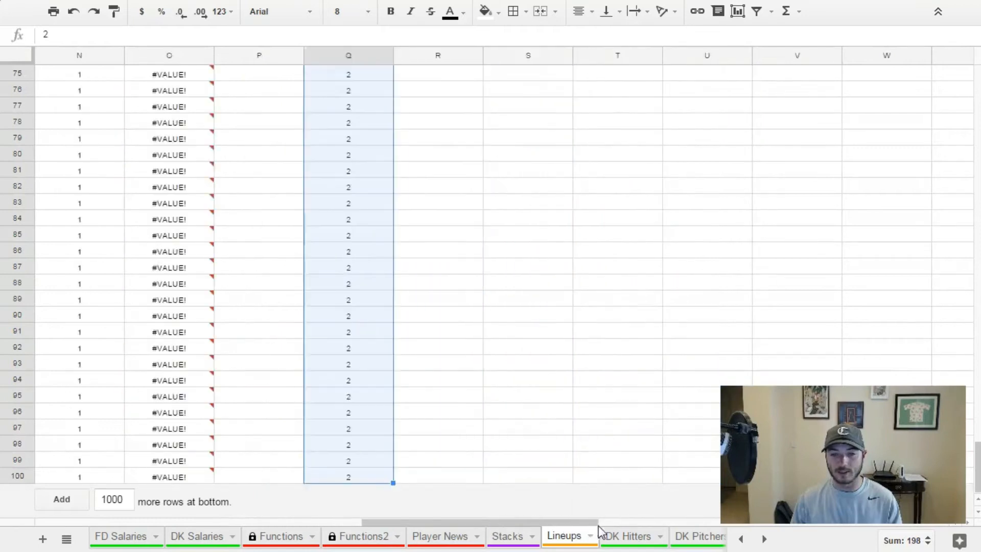
scroll(397, 199, "up", 20)
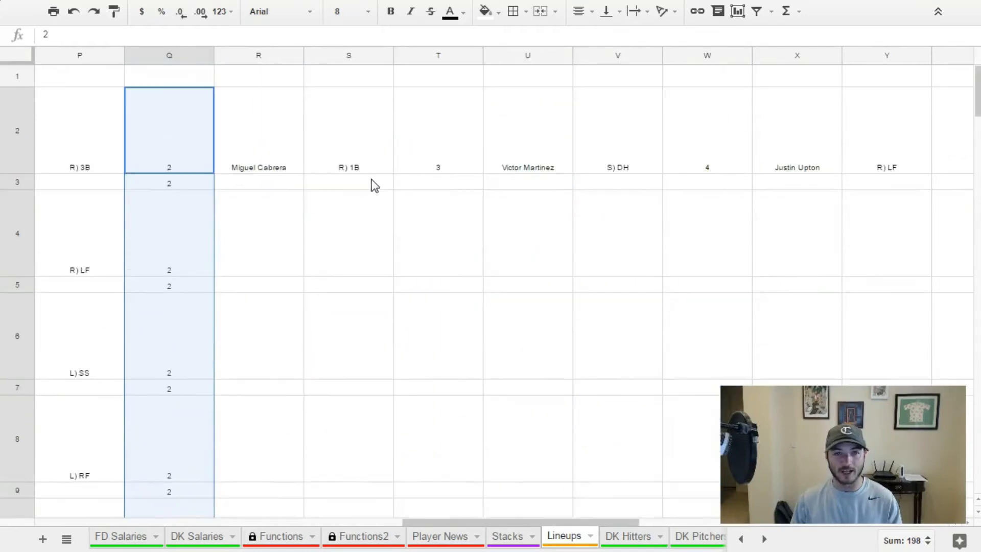
left_click(292, 147)
left_click_drag(304, 174, 272, 498)
scroll(294, 180, "down", 20)
scroll(316, 332, "up", 20)
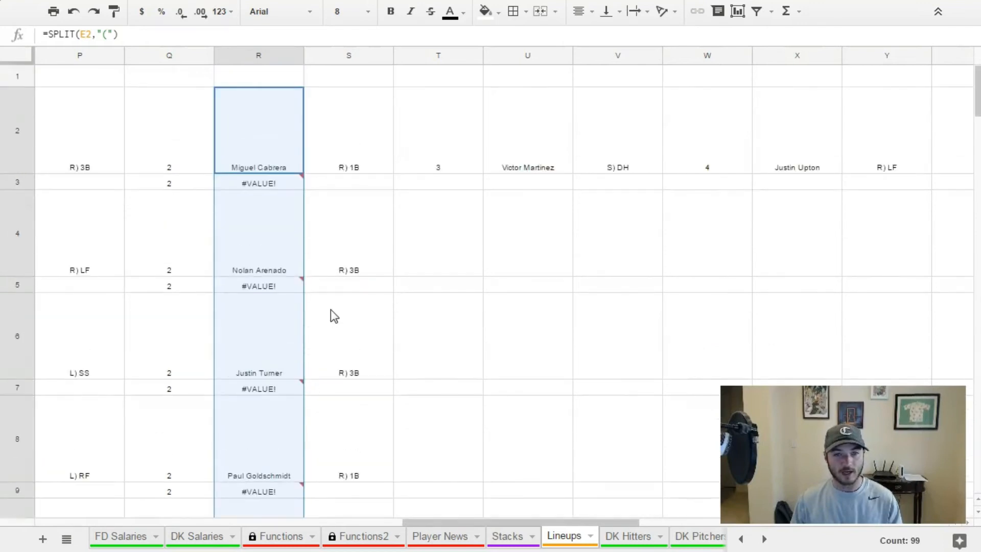
left_click(479, 168)
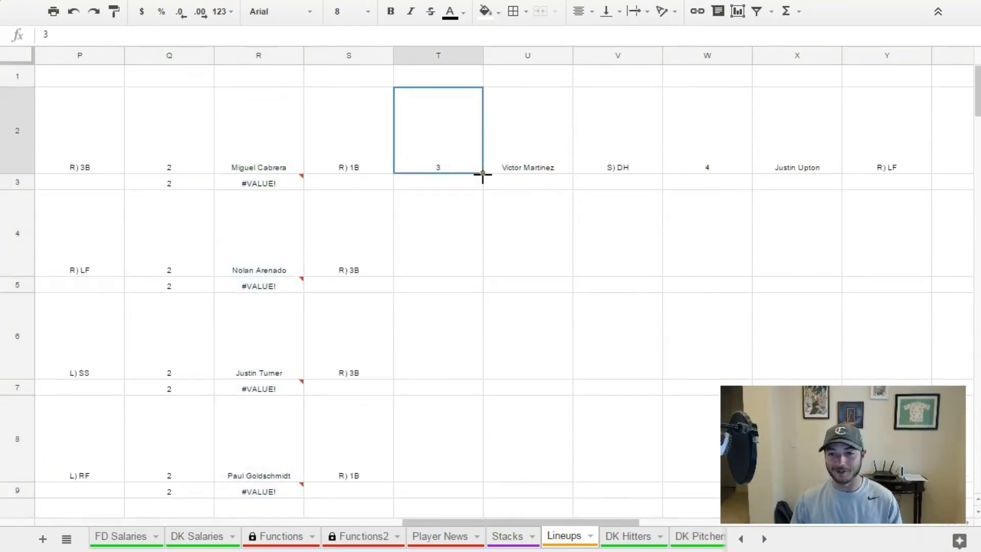
scroll(473, 213, "down", 20)
left_click_drag(483, 175, 466, 487)
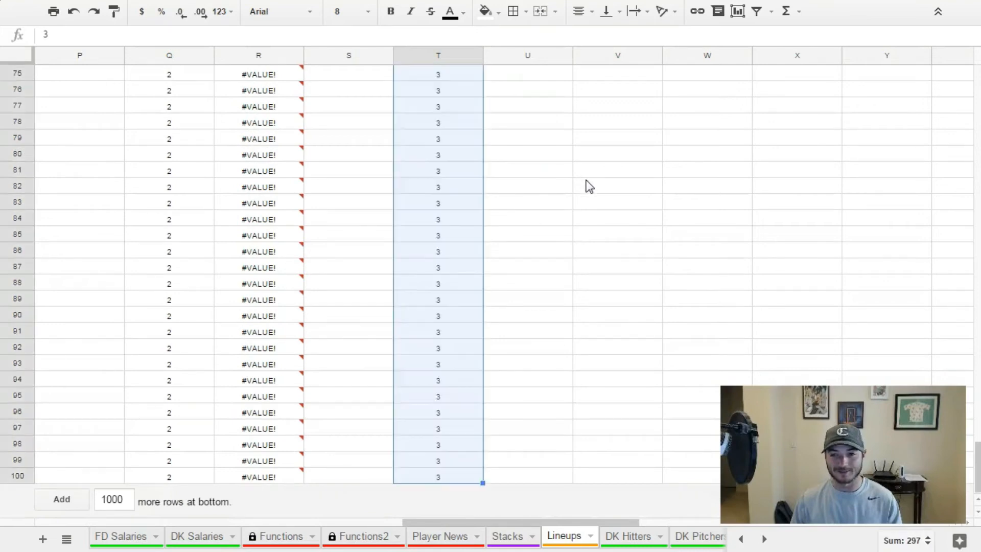
Fill the fourth hitter's SPLIT formula from U2 down column U through row 100.
scroll(569, 141, "up", 20)
left_click(569, 159)
left_click_drag(573, 173, 584, 342)
scroll(558, 213, "down", 20)
scroll(559, 214, "down", 10)
Fill the fourth hitter's batting order, 4, from W2 down column W through row 100.
scroll(563, 258, "up", 20)
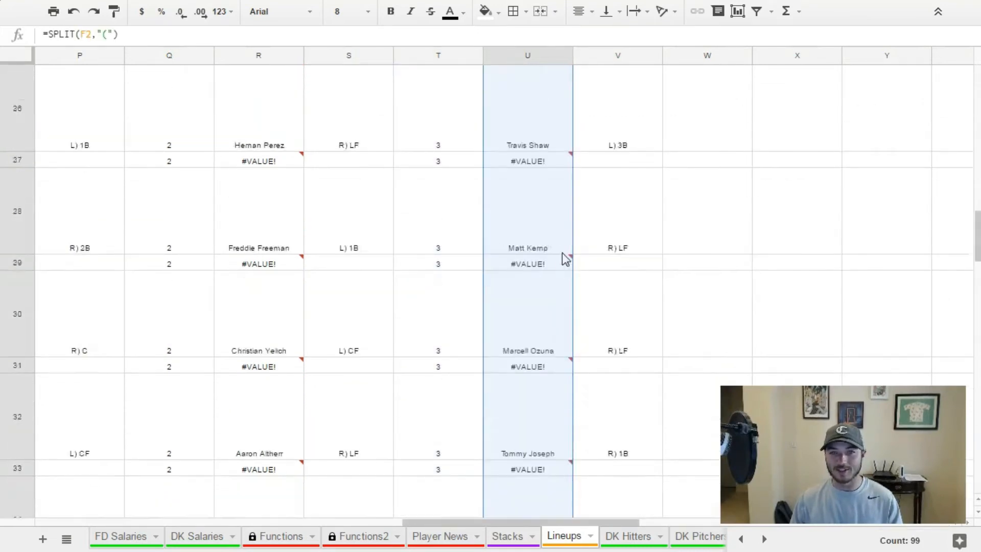
left_click(708, 171)
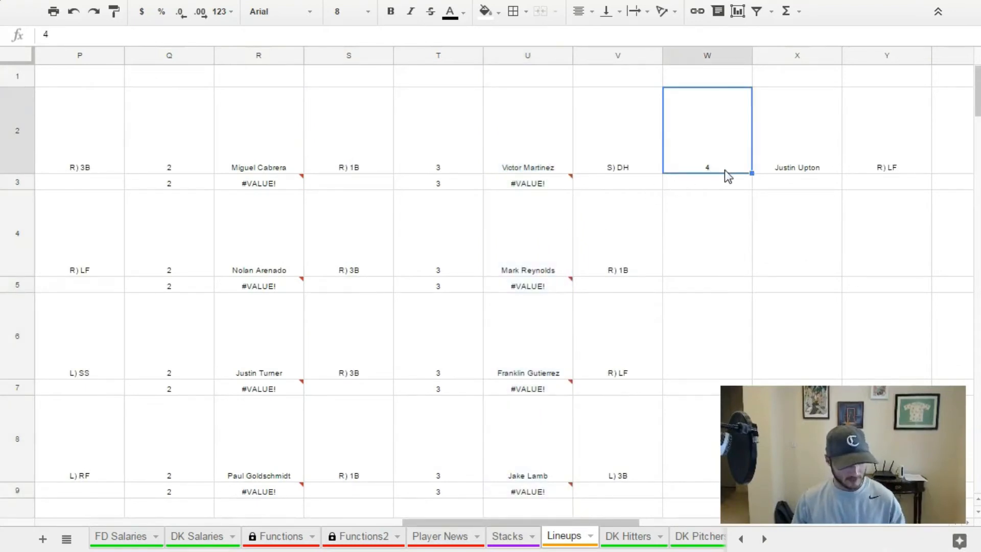
key("ctrl+shift+Down")
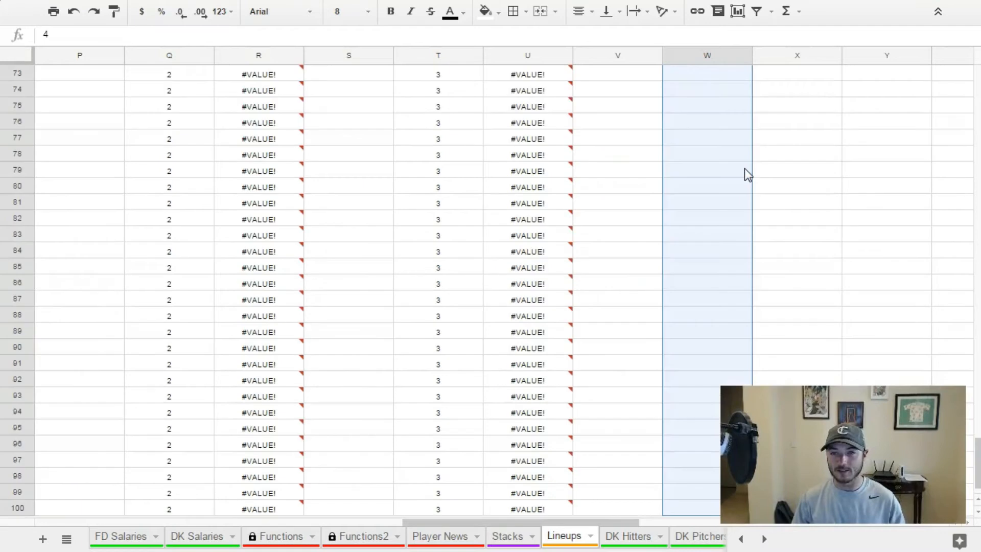
key("ctrl+shift+Up")
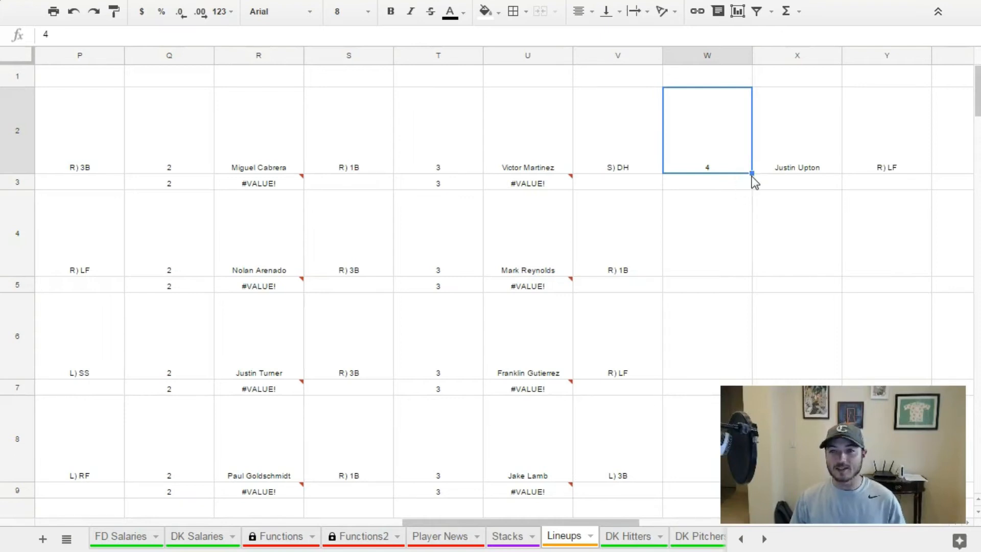
double_click(751, 173)
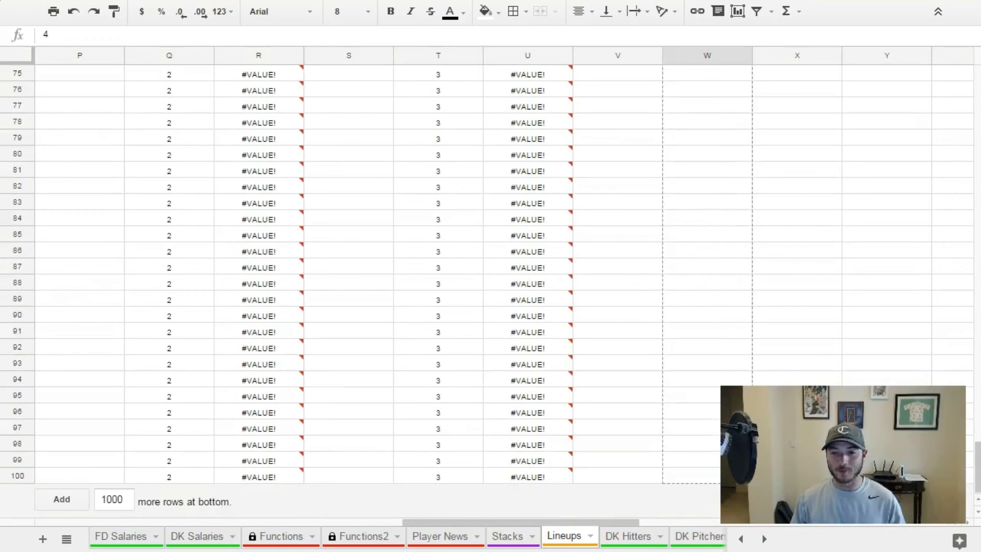
scroll(742, 305, "up", 20)
scroll(741, 246, "down", 20)
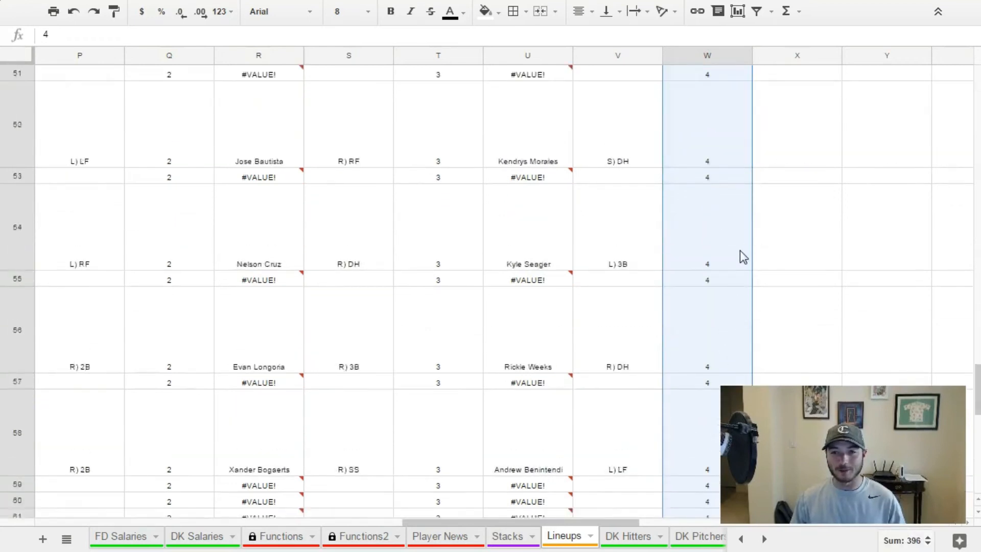
Fill the fifth hitter's SPLIT formula in X2 and batting order 5 in Z2 down their columns through row 100.
scroll(745, 259, "up", 20)
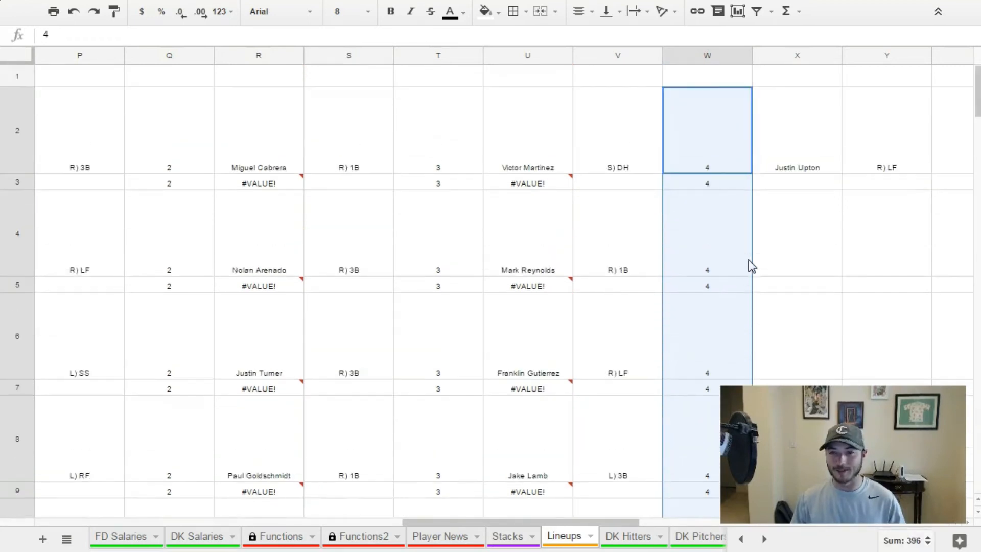
left_click_drag(544, 520, 649, 522)
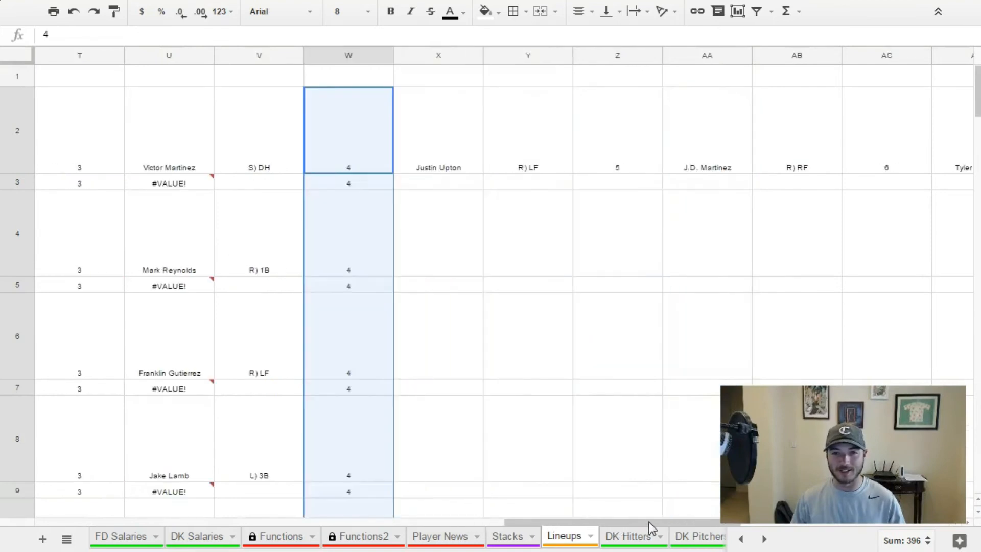
left_click(446, 171)
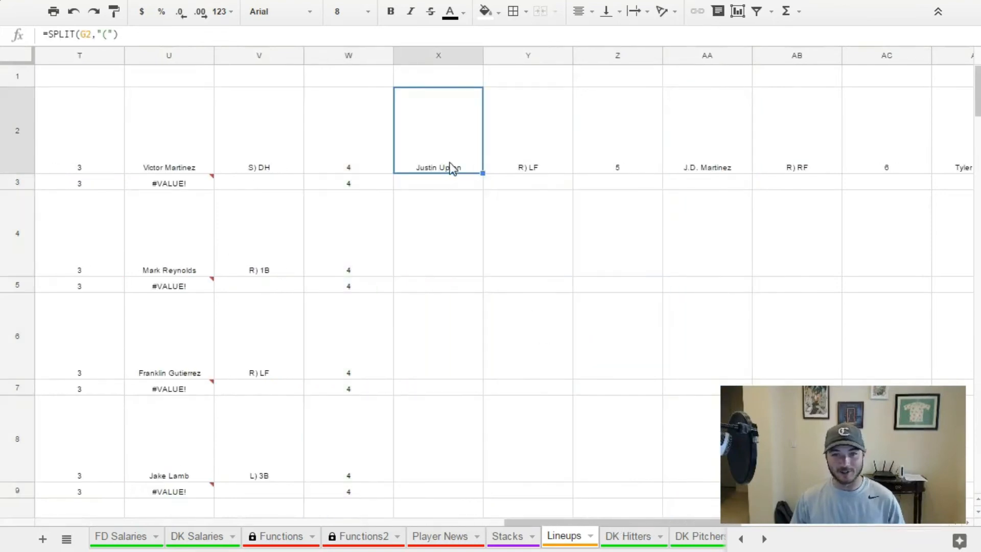
left_click_drag(480, 173, 475, 482)
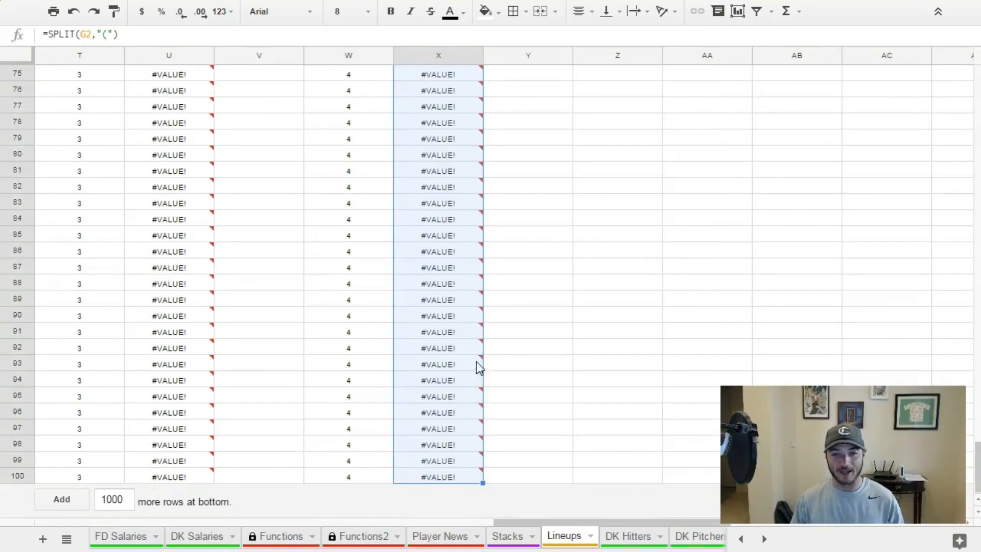
scroll(476, 347, "up", 10)
scroll(562, 256, "up", 15)
left_click(632, 164)
left_click_drag(660, 171, 637, 510)
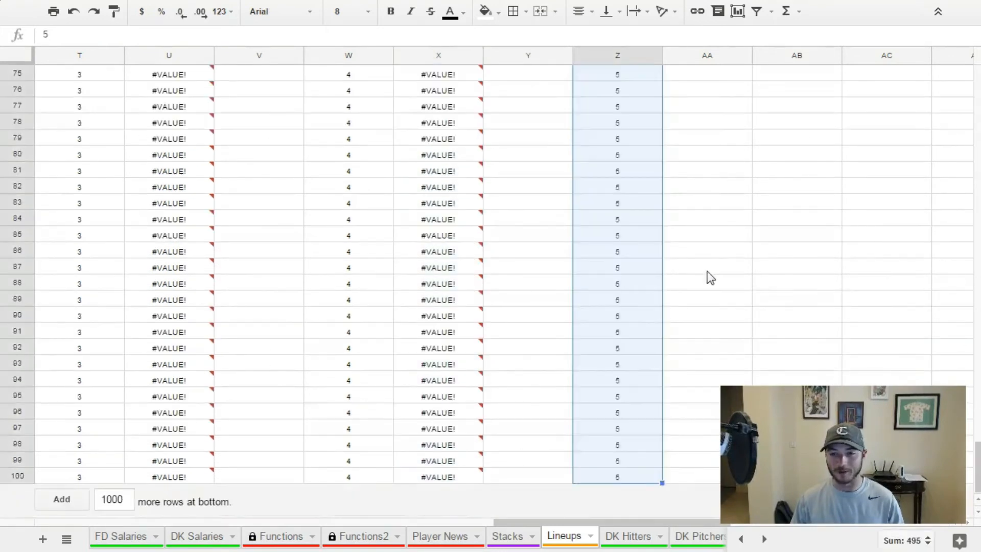
Fill the sixth hitter's SPLIT formula in AA2 and batting order 6 in AC2 down their columns through row 100.
scroll(716, 225, "up", 15)
left_click(731, 168)
left_click_drag(751, 173, 864, 523)
scroll(490, 255, "left", 2)
scroll(335, 170, "up", 20)
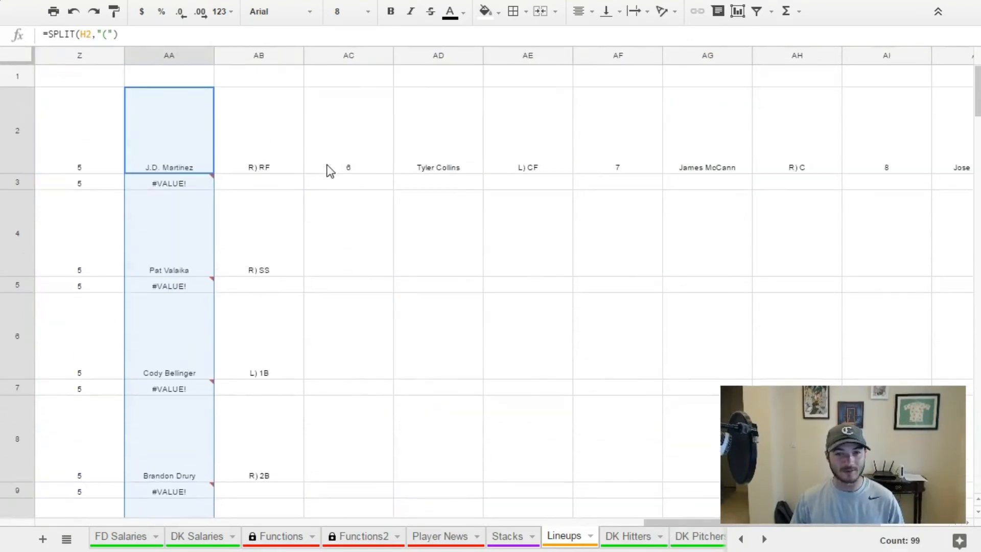
left_click(337, 169)
left_click_drag(392, 172, 401, 521)
Fill the seventh hitter's SPLIT formula in AD2 and batting order 7 in AF2 down their columns through row 100.
scroll(462, 356, "up", 5)
scroll(462, 356, "up", 10)
left_click(476, 171)
left_click_drag(483, 173, 478, 445)
scroll(511, 381, "up", 20)
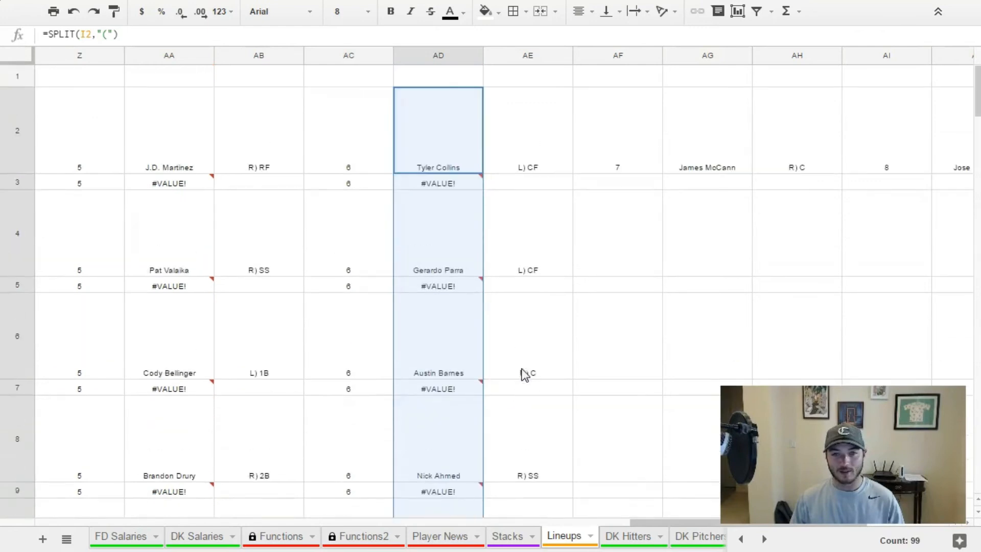
left_click(657, 155)
left_click_drag(663, 172, 669, 476)
Fill the eighth hitter's SPLIT formula in AG2 and batting order 8 in AI2 down their columns through row 100.
scroll(667, 244, "up", 20)
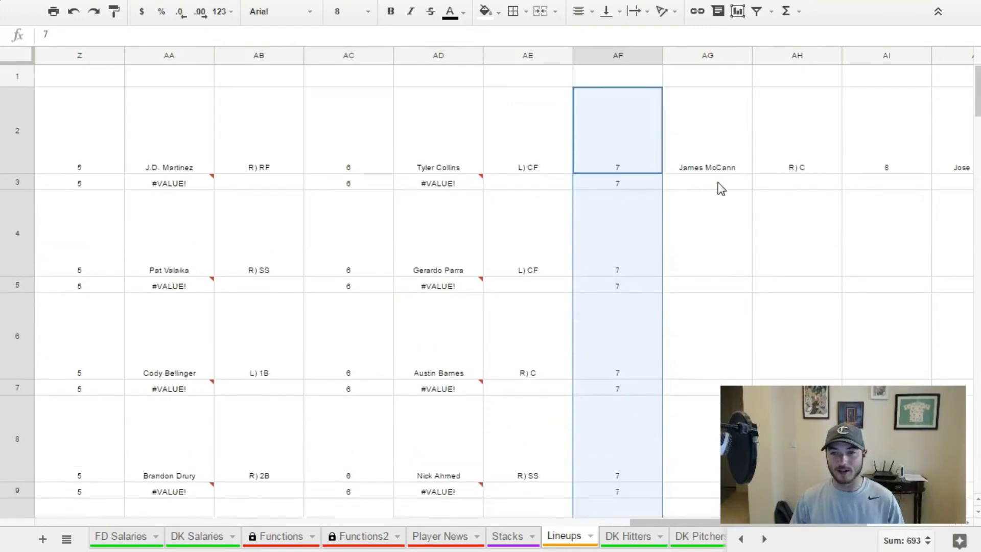
left_click(736, 169)
left_click_drag(751, 172, 759, 324)
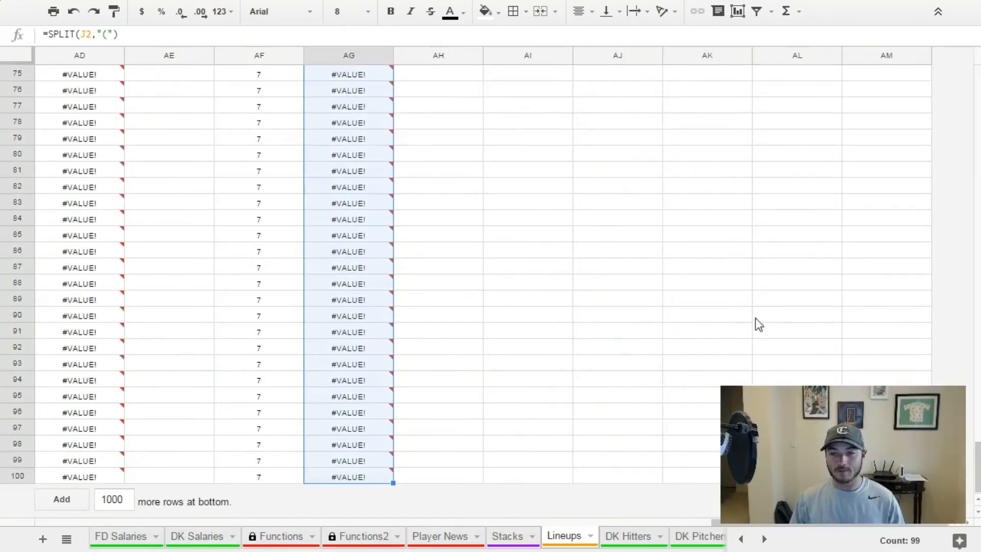
scroll(639, 173, "up", 20)
left_click(556, 168)
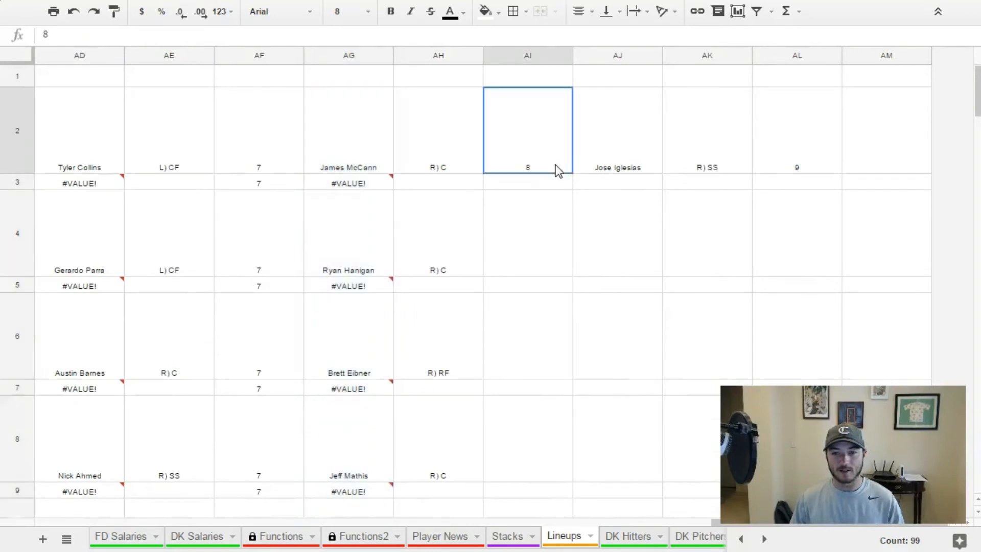
left_click_drag(569, 172, 575, 472)
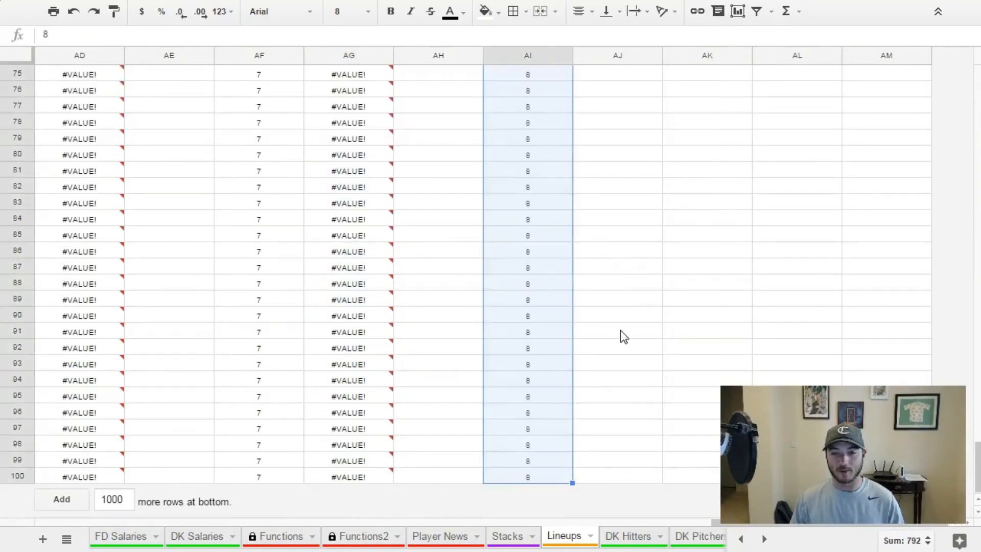
Fill the ninth hitter's SPLIT formula in AJ2 and batting order 9 in AL2 down their columns through row 100.
scroll(634, 286, "up", 20)
left_click(608, 164)
scroll(659, 187, "down", 20)
left_click_drag(662, 173, 645, 476)
scroll(614, 255, "up", 20)
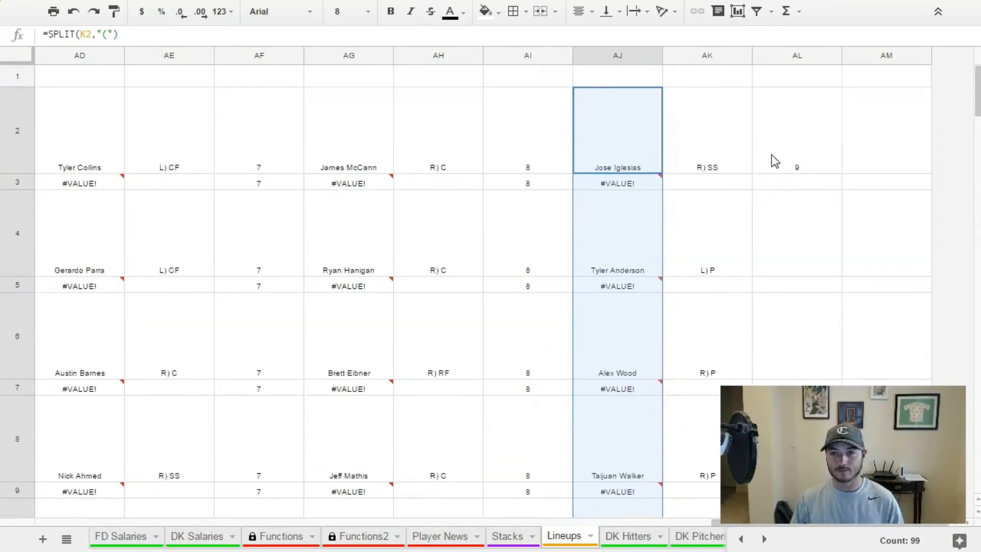
left_click(772, 154)
scroll(843, 195, "down", 20)
left_click_drag(843, 174, 797, 476)
Review the filled columns back to the first hitter's SPLIT formula in L2 and batting order in N2.
scroll(762, 296, "up", 20)
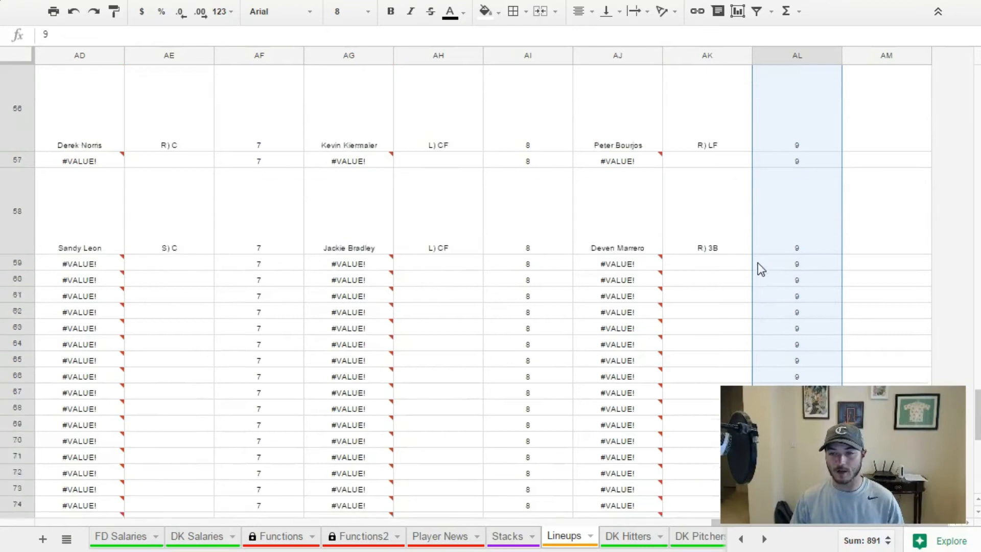
left_click(513, 199)
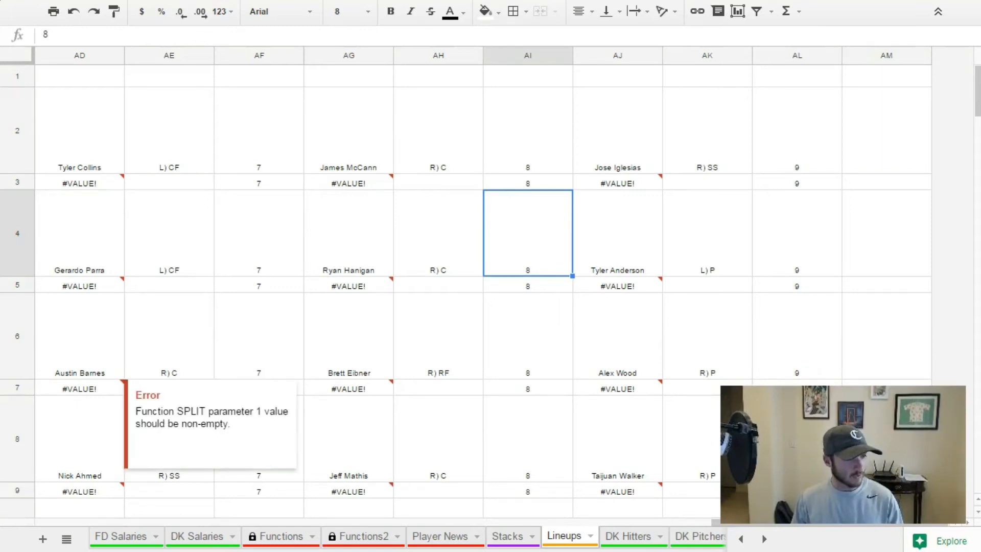
left_click(301, 234)
scroll(700, 531, "left", 1)
left_click_drag(704, 525, 246, 535)
left_click(366, 153)
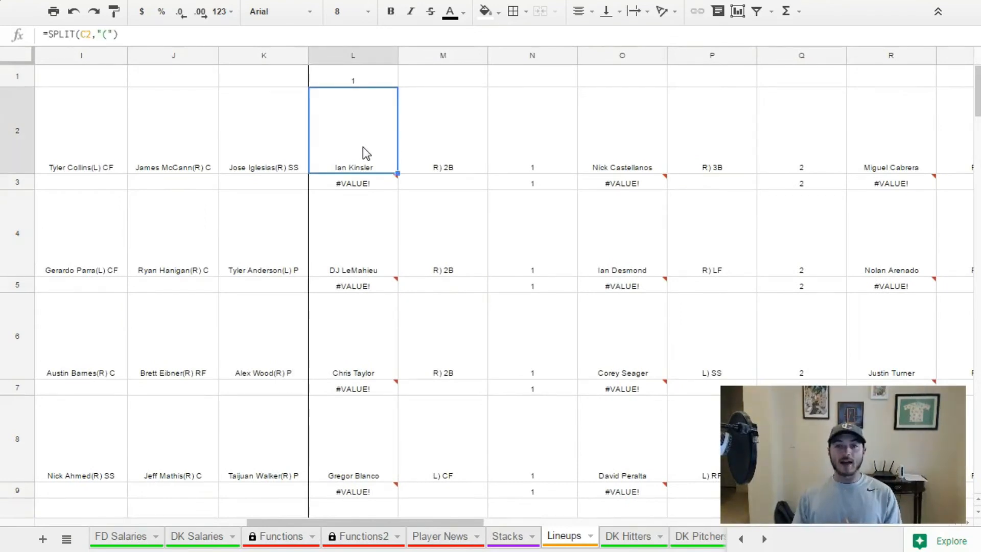
left_click(506, 130)
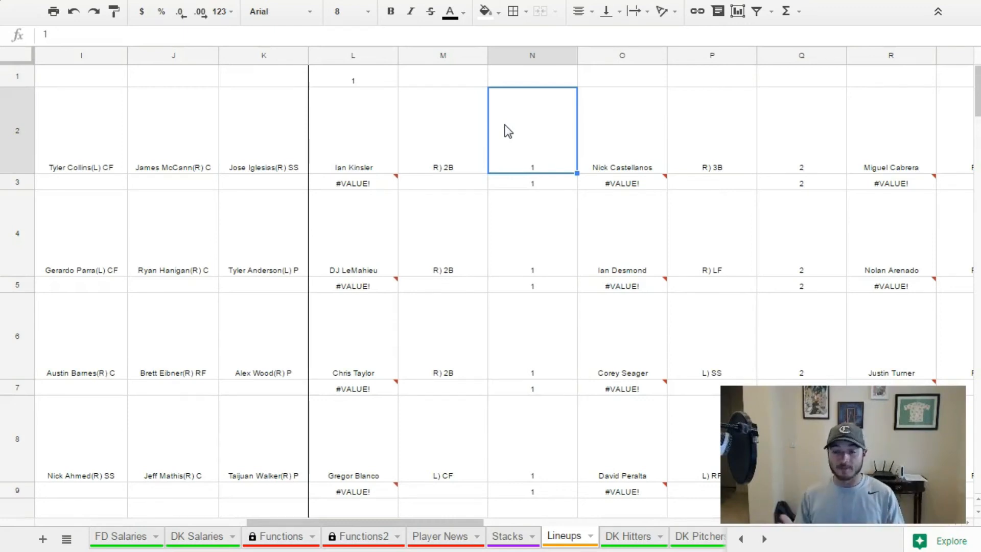
Review the Lineups sheet down through the empty import rows below row 58 and how far the split and batting-order columns extend past them.
scroll(508, 131, "down", 10)
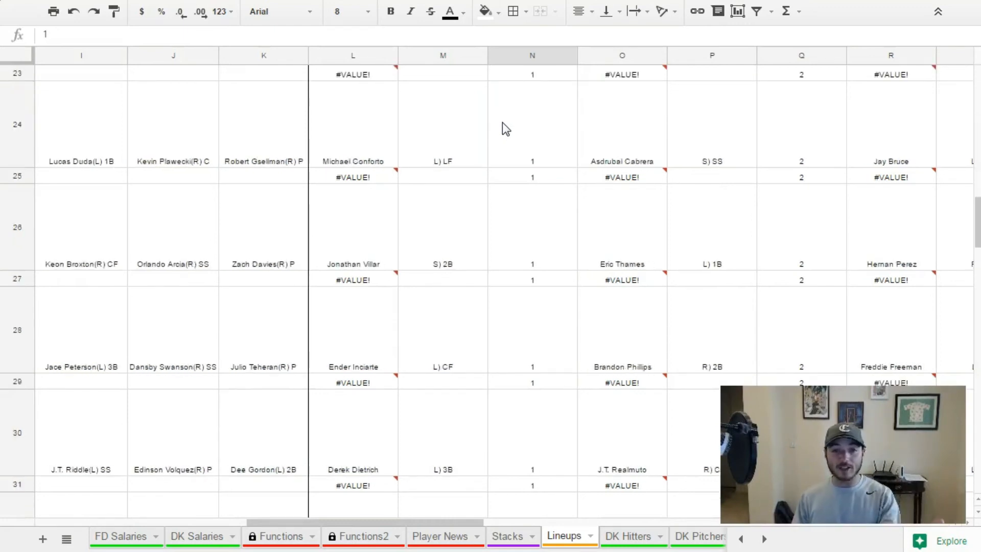
scroll(483, 351, "down", 3)
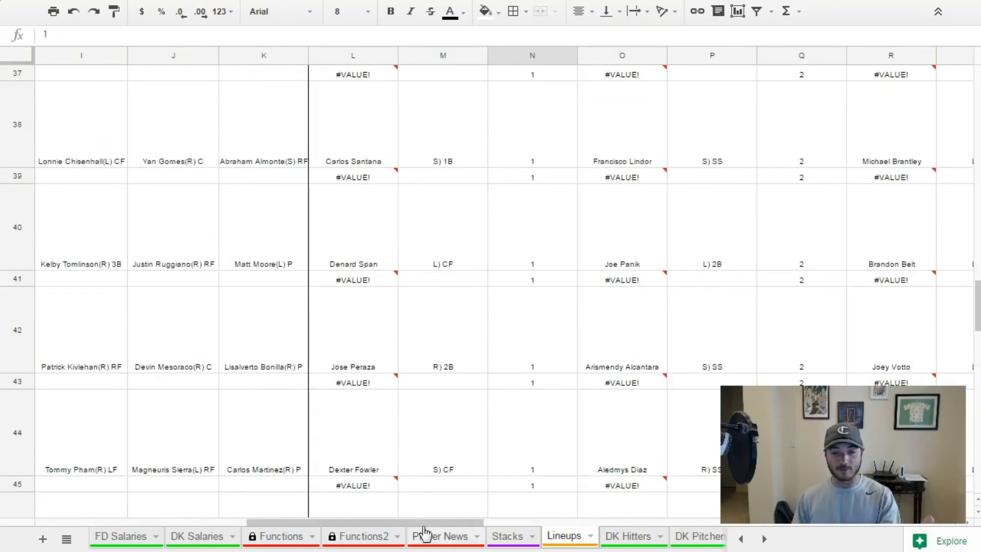
left_click_drag(426, 523, 145, 514)
scroll(253, 306, "down", 10)
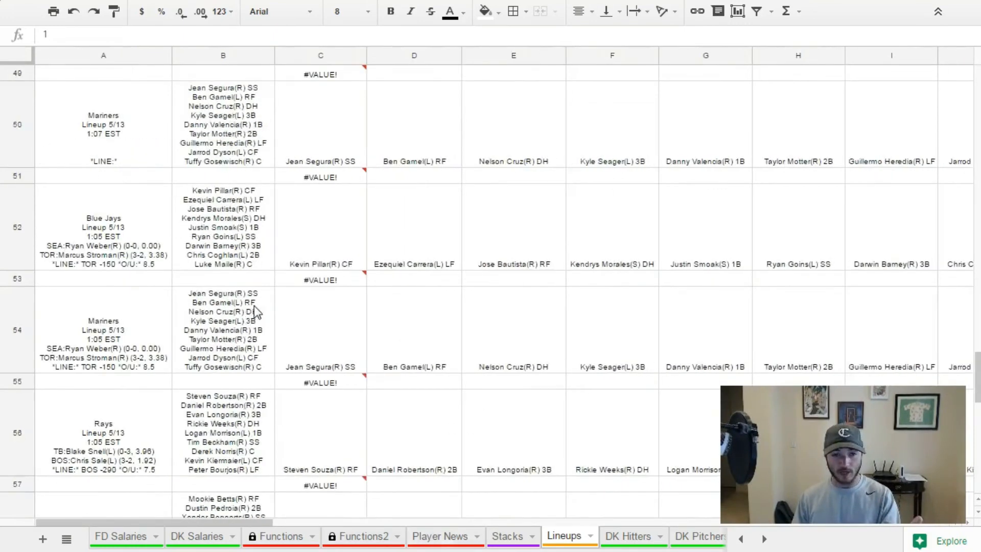
scroll(263, 289, "up", 1)
scroll(230, 291, "down", 1)
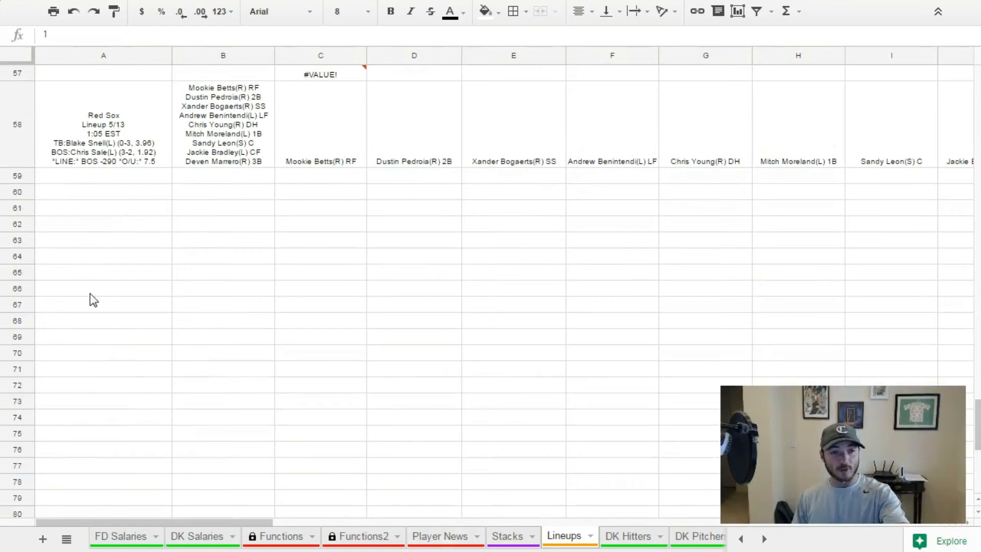
left_click_drag(55, 181, 269, 293)
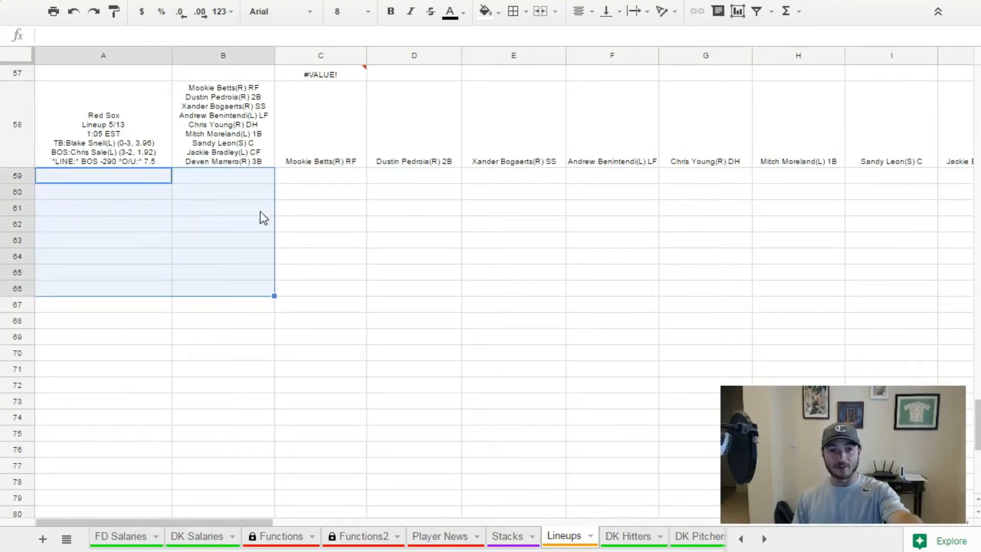
left_click_drag(141, 179, 225, 284)
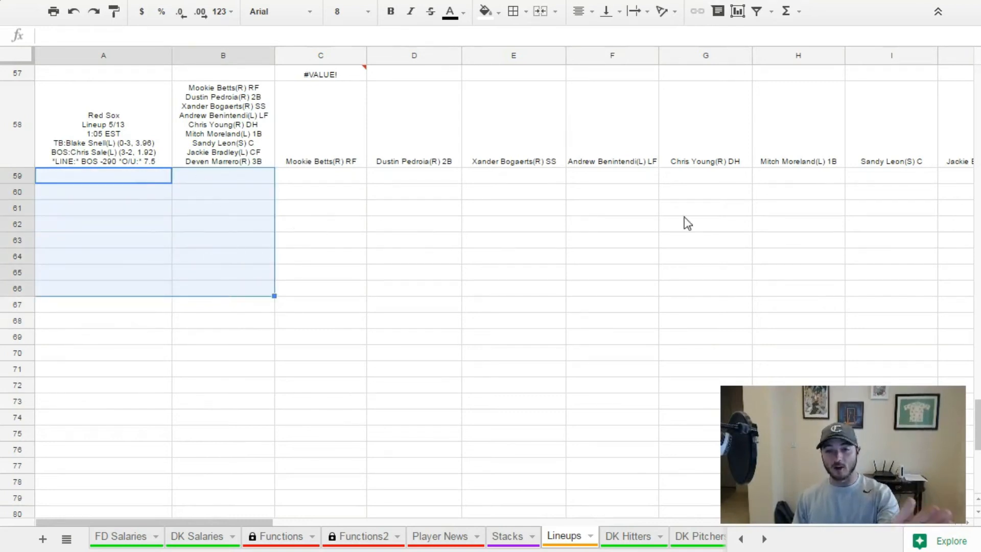
left_click_drag(170, 522, 579, 472)
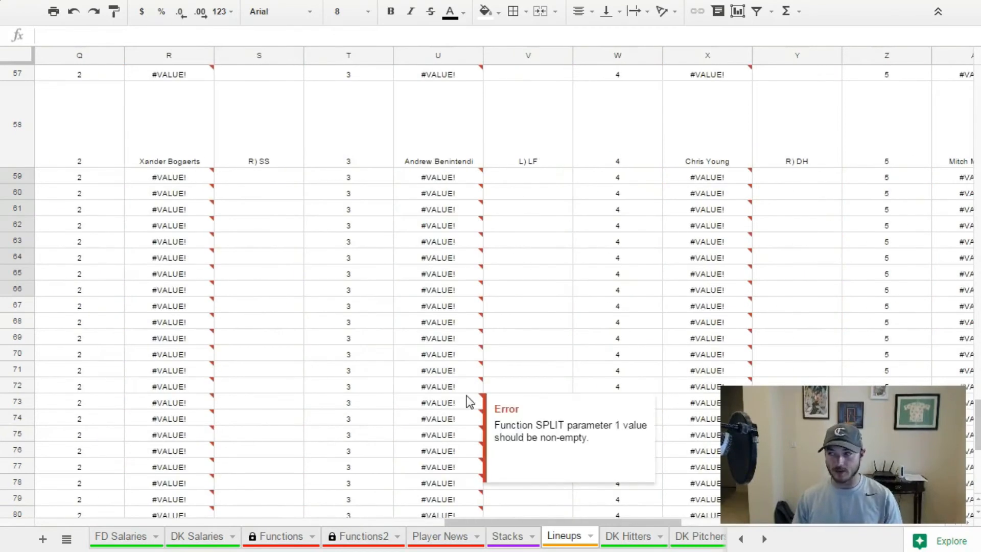
scroll(450, 275, "up", 15)
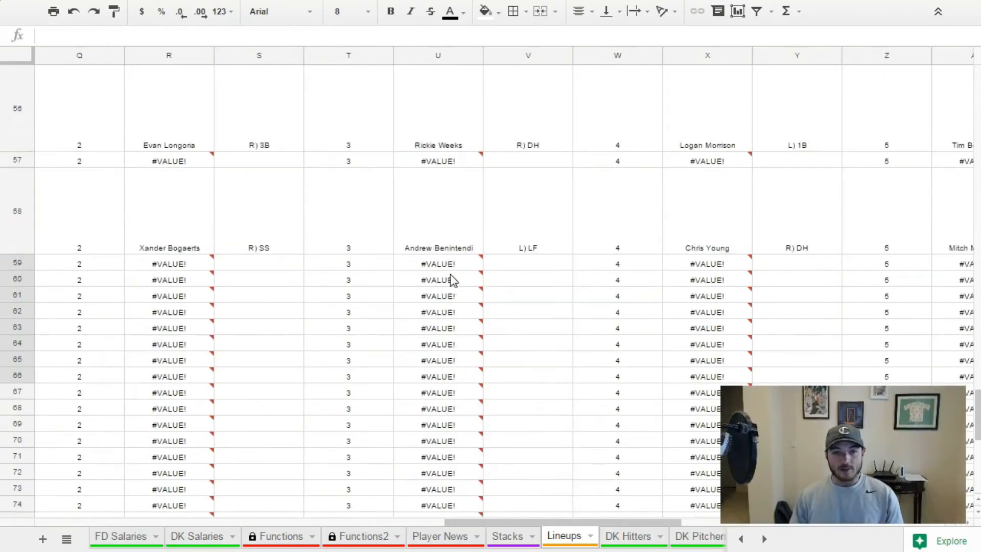
scroll(452, 280, "up", 10)
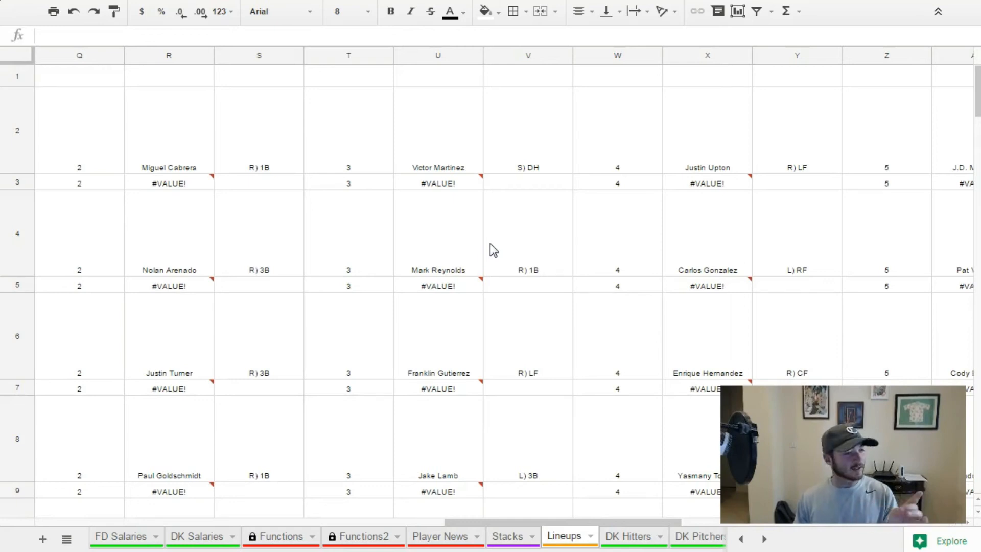
In the DK Hitters sheet's BO cell C13, write a VLOOKUP of B13 in Lineups!L1:N1 with index 3 and false.
left_click(638, 537)
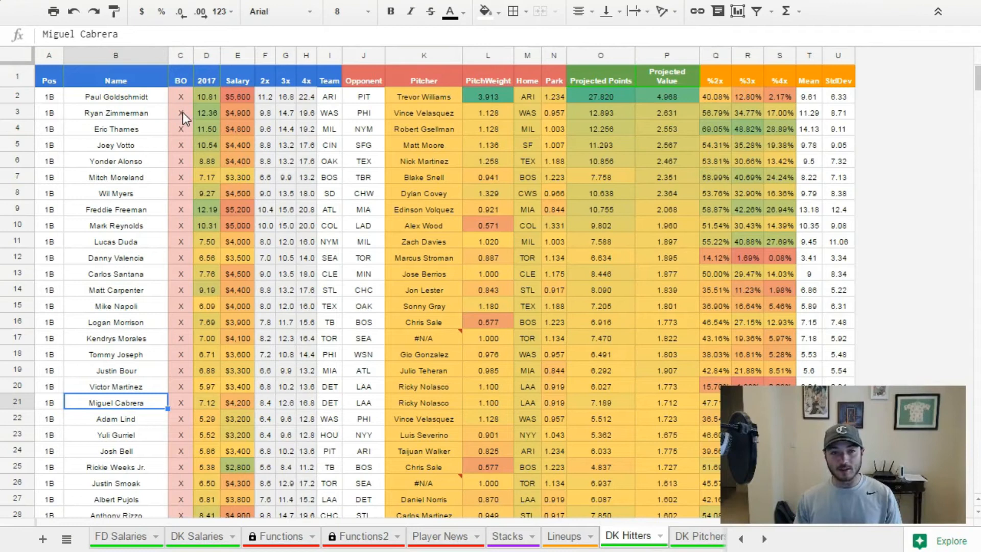
left_click(182, 98)
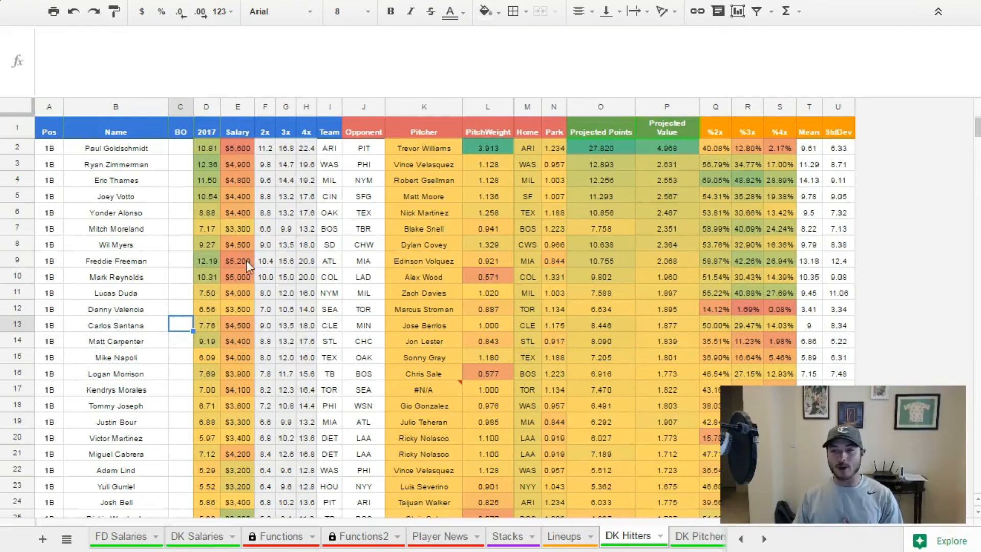
left_click(144, 329)
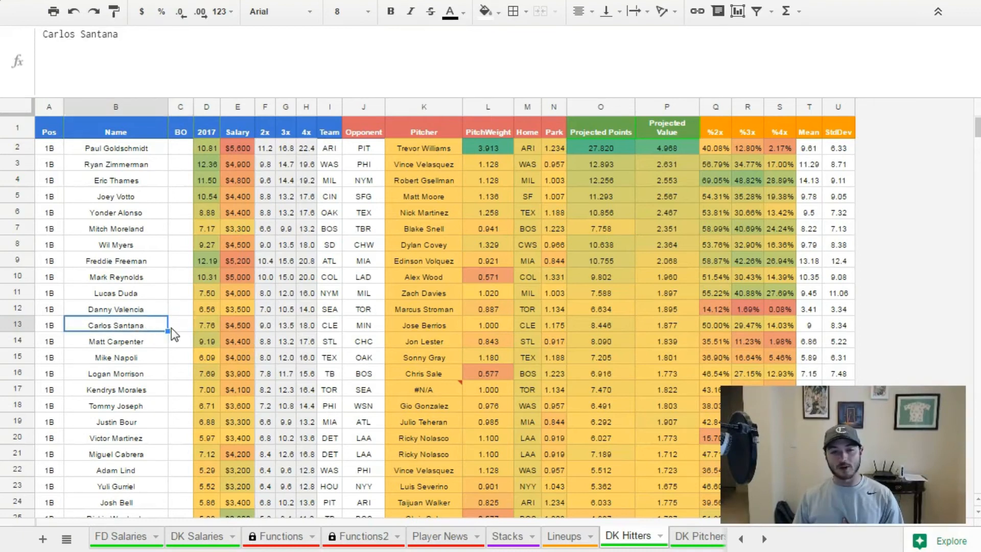
left_click(174, 327)
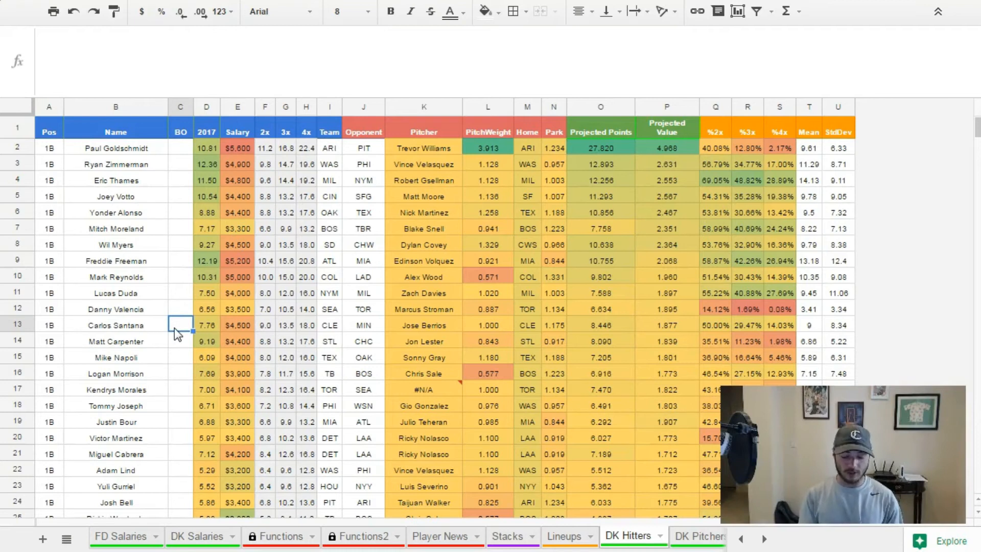
type("=VLOOKUP(")
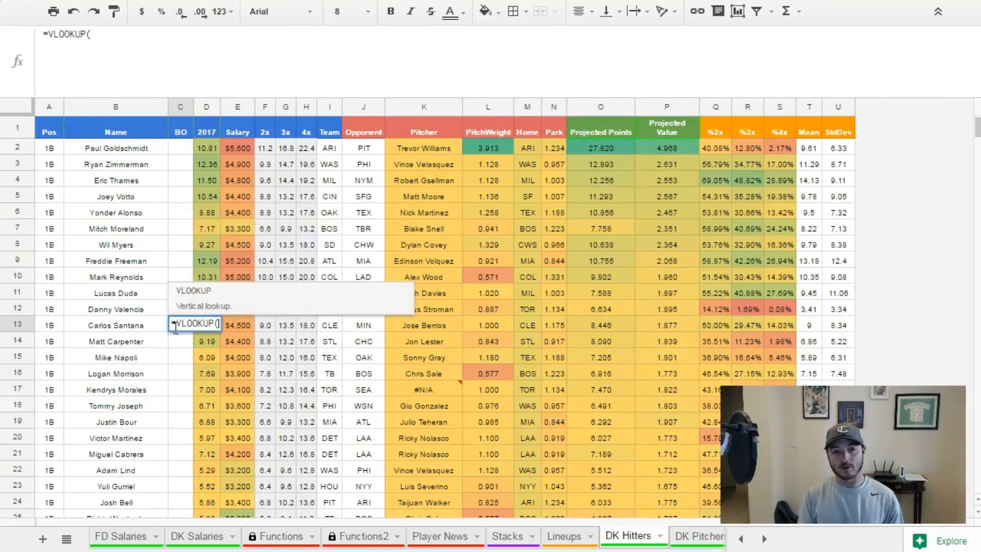
left_click(117, 325)
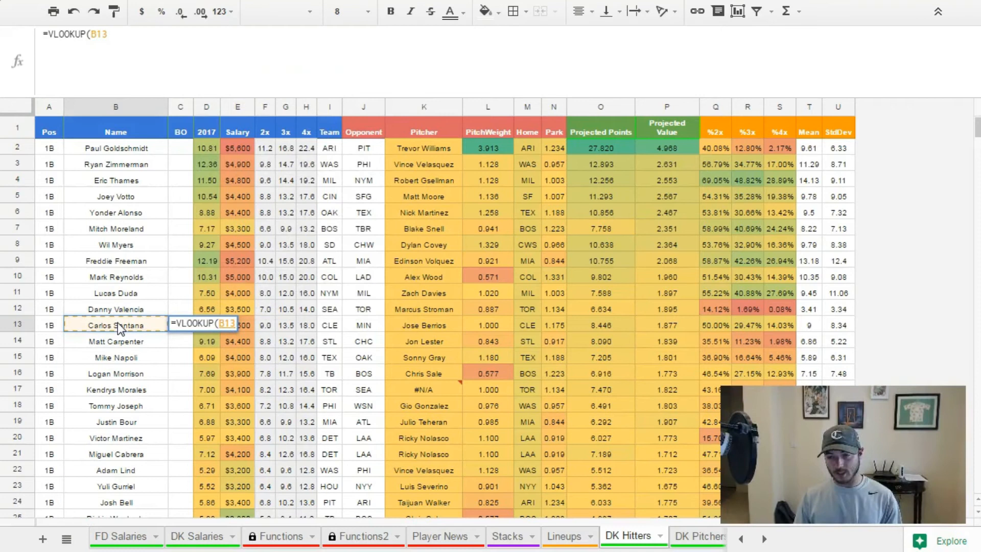
type(",")
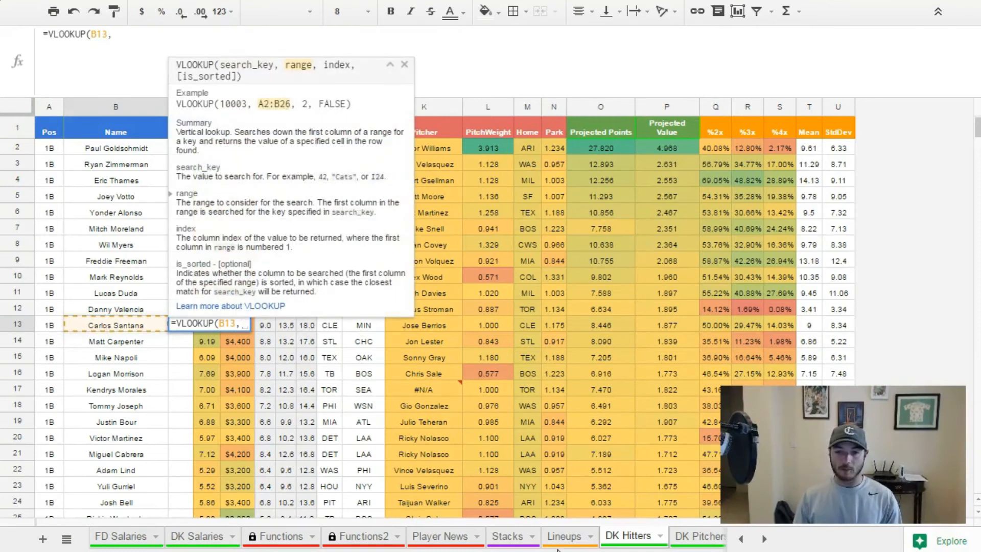
left_click(562, 537)
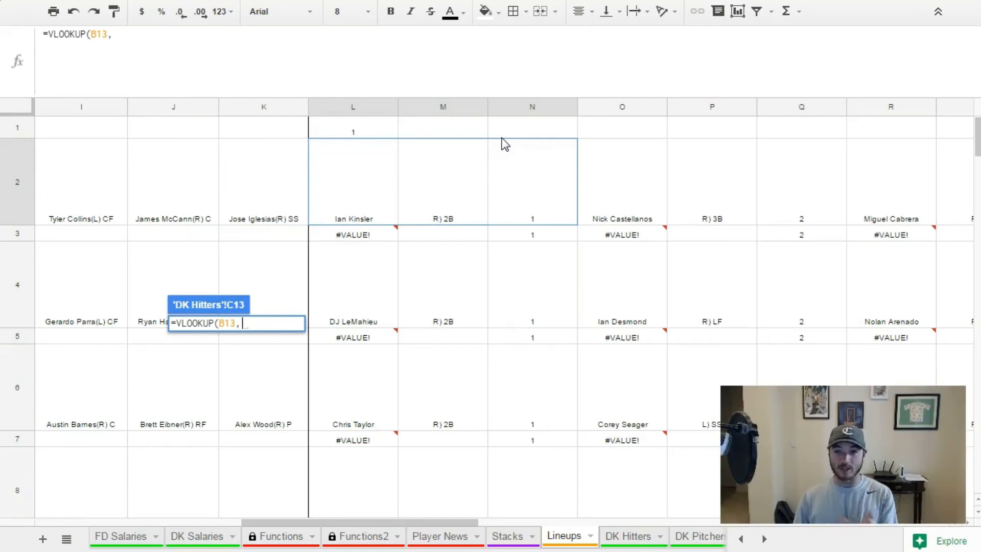
left_click_drag(376, 131, 505, 138)
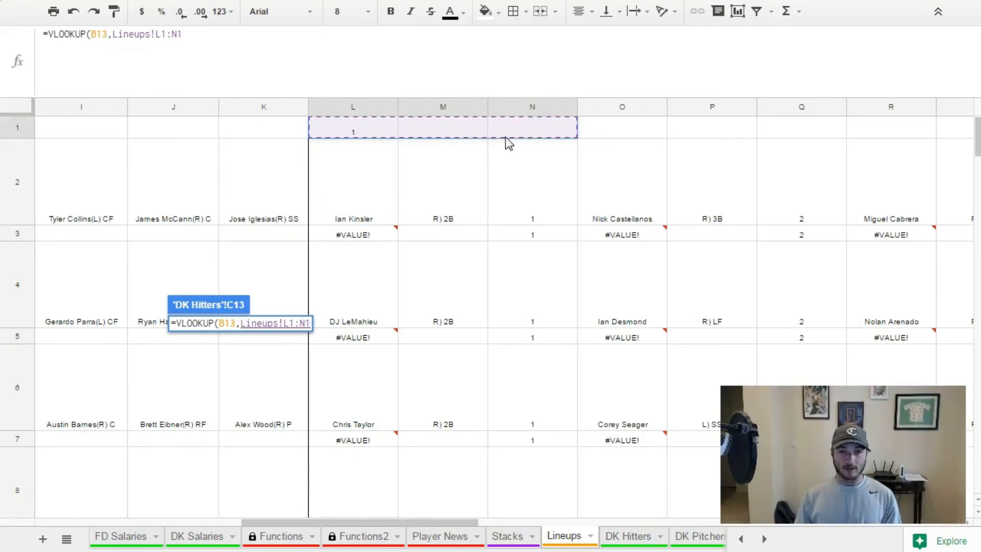
type(",3,fal")
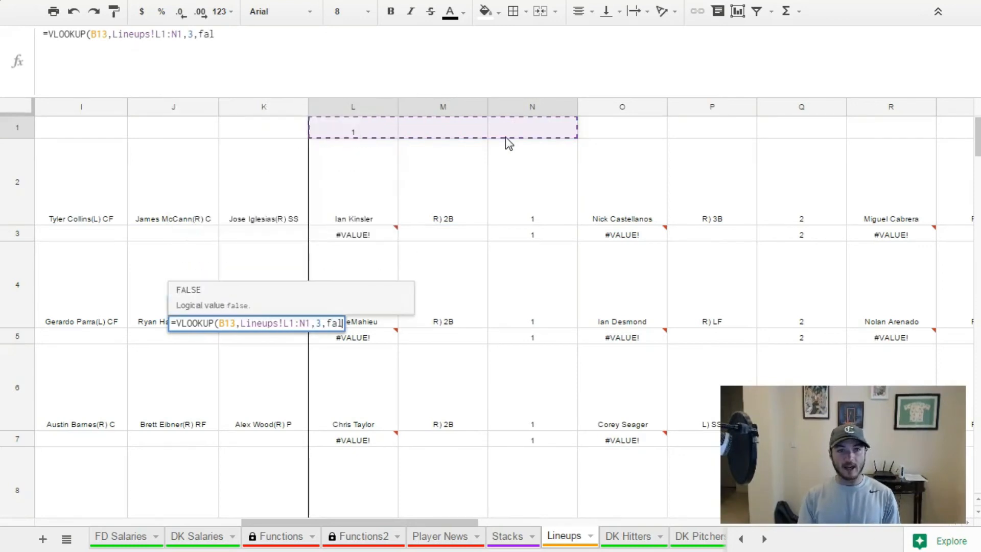
type("se")
Widen the C13 lookup range to the whole columns Lineups!L:N and enter the formula.
left_click(162, 35)
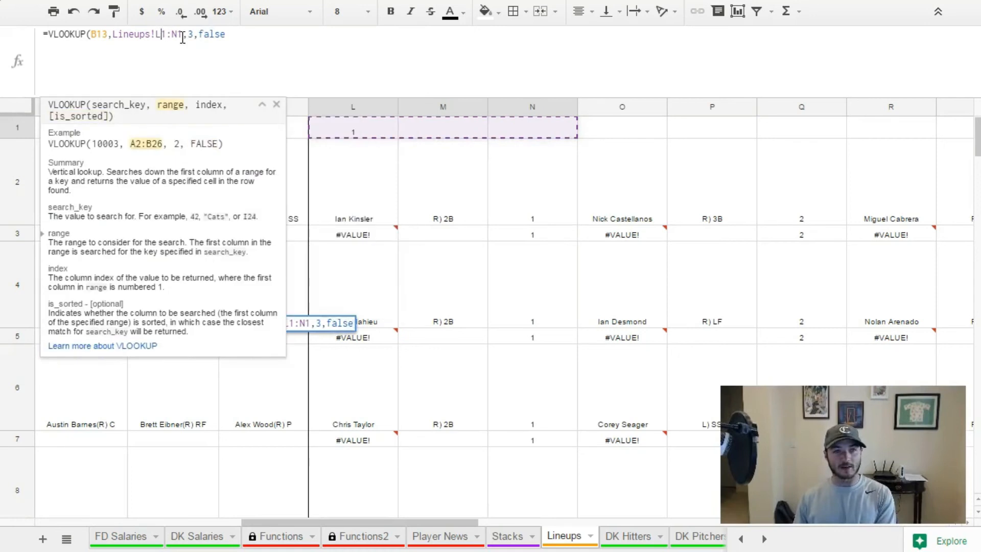
key("Delete")
key("Right")
key("Right")
key("Right")
key("BackSpace")
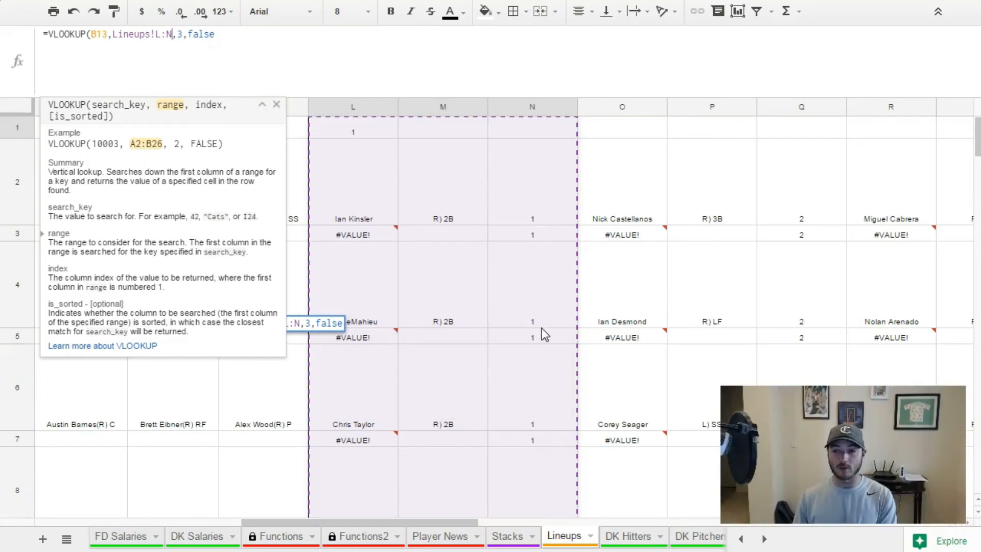
key("Return")
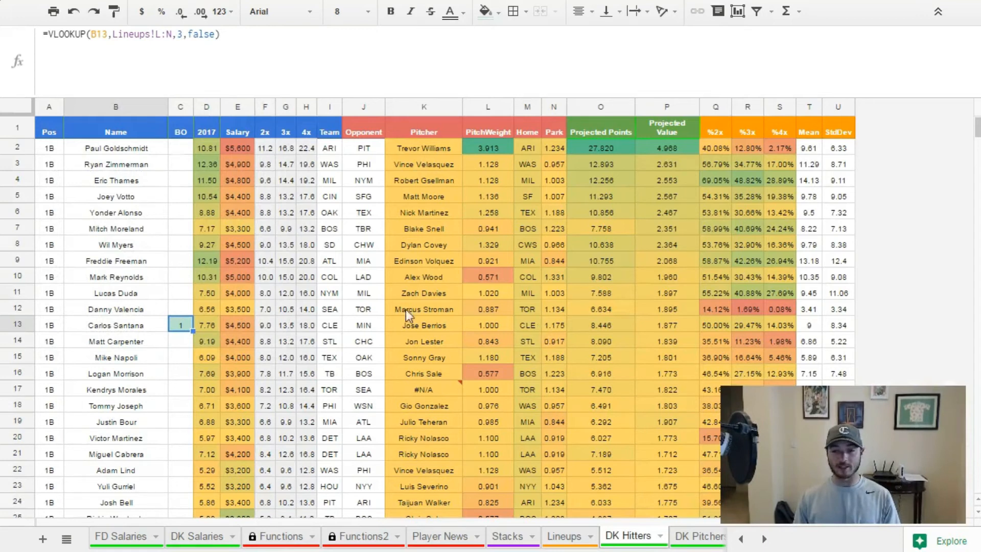
In BO cell C2, write a VLOOKUP of B2 in Lineups!L1:N1 with index 3 and false.
left_click(189, 146)
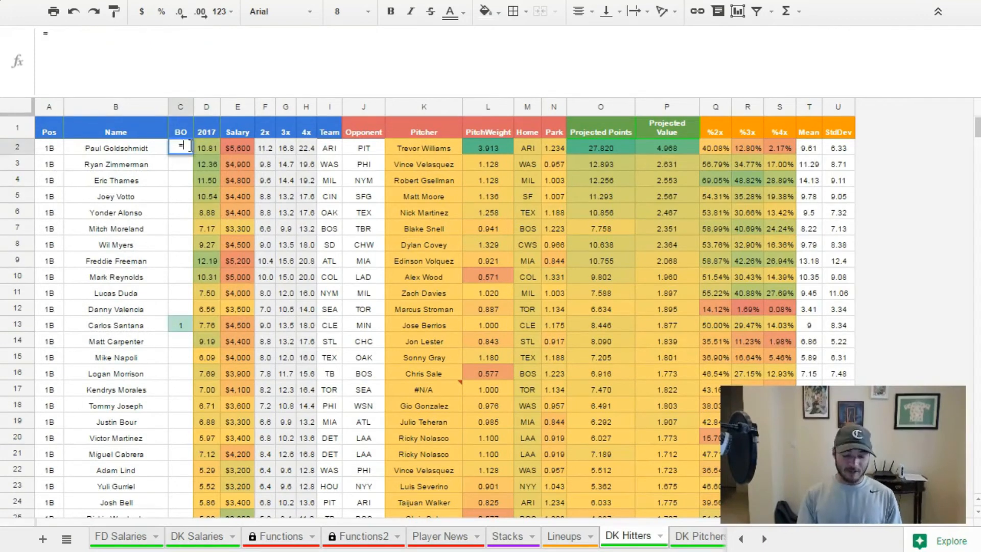
type("=vlook")
key("Tab")
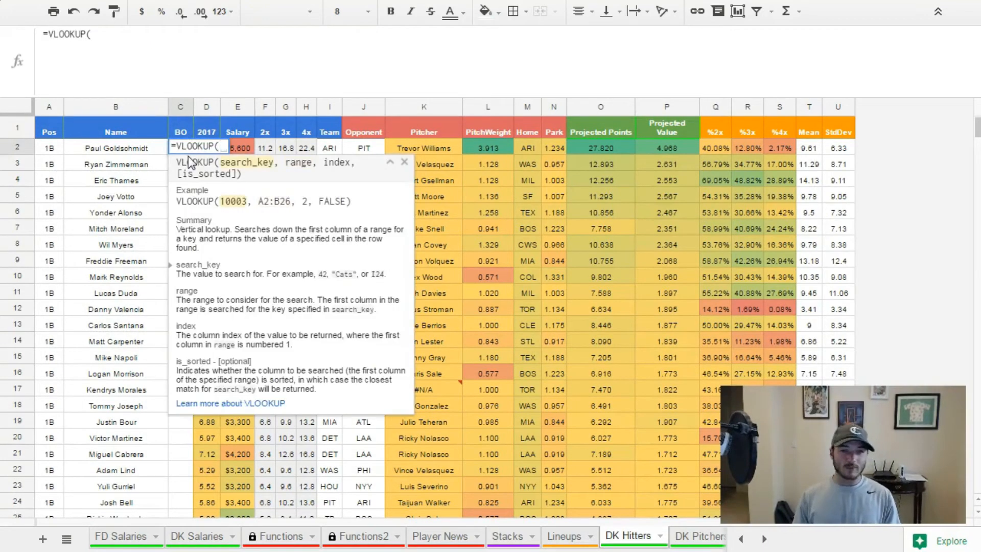
left_click(146, 150)
type(",")
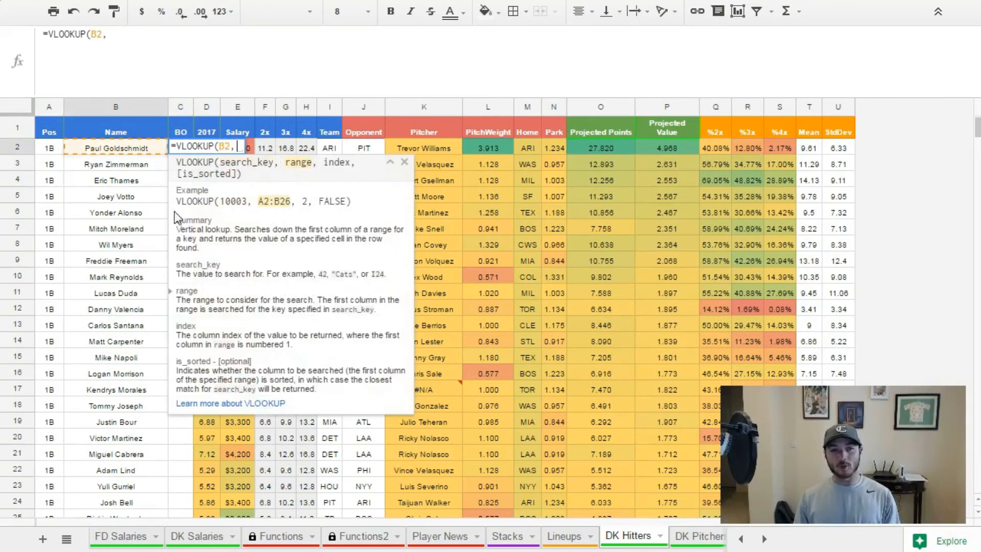
left_click(563, 536)
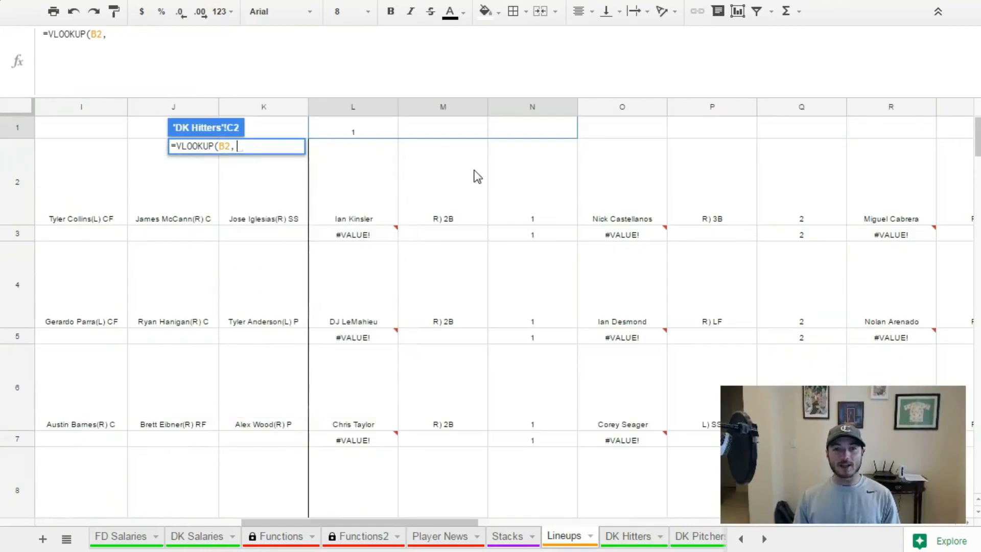
left_click_drag(346, 134, 517, 138)
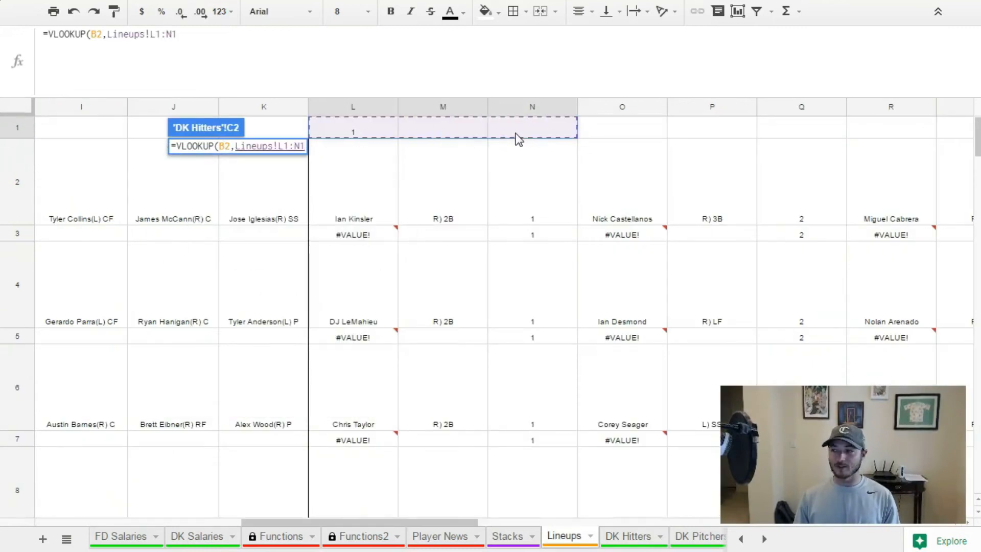
type(",3,false")
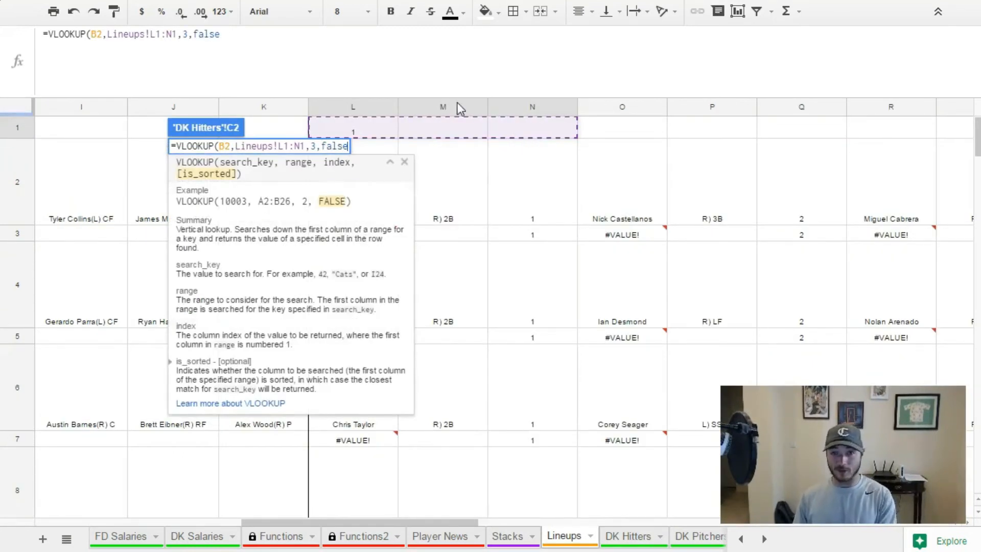
Change the C2 lookup range to Lineups!L:N and enter the formula.
left_click(164, 34)
key("BackSpace")
left_click(171, 33)
key("BackSpace")
key("Return")
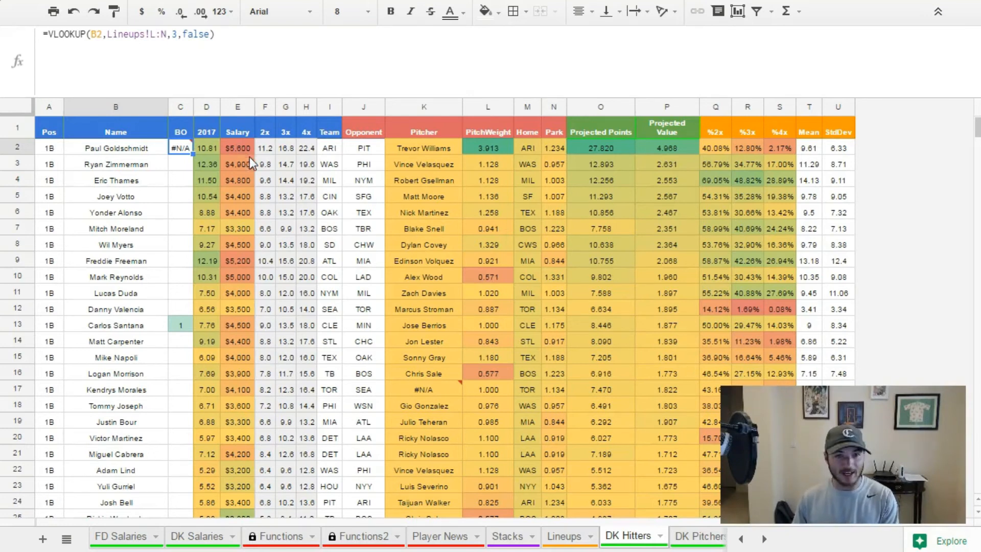
Copy the C13 lookup formula into BO cell C4 as =VLOOKUP(B4,Lineups!L:N,3,false).
left_click(174, 331)
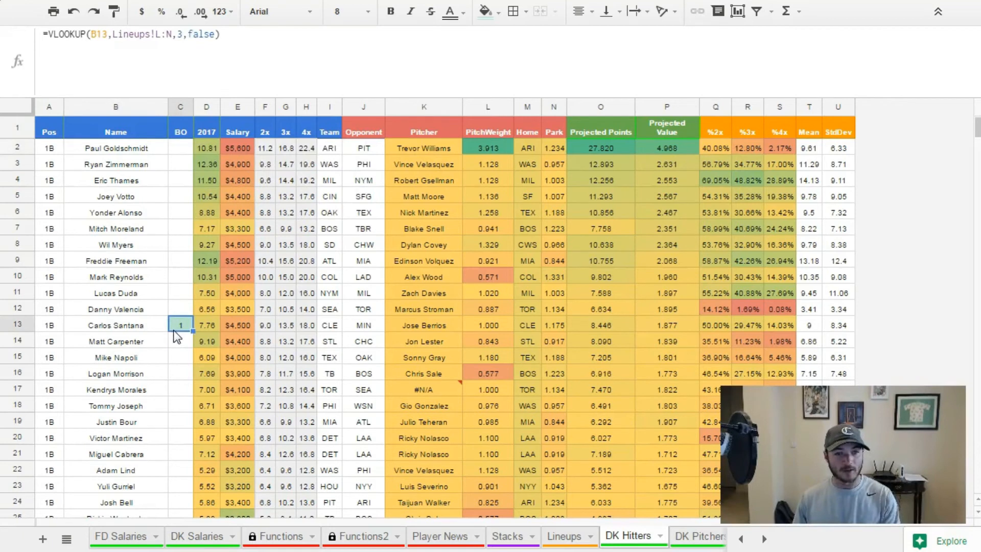
left_click_drag(220, 34, 7, 45)
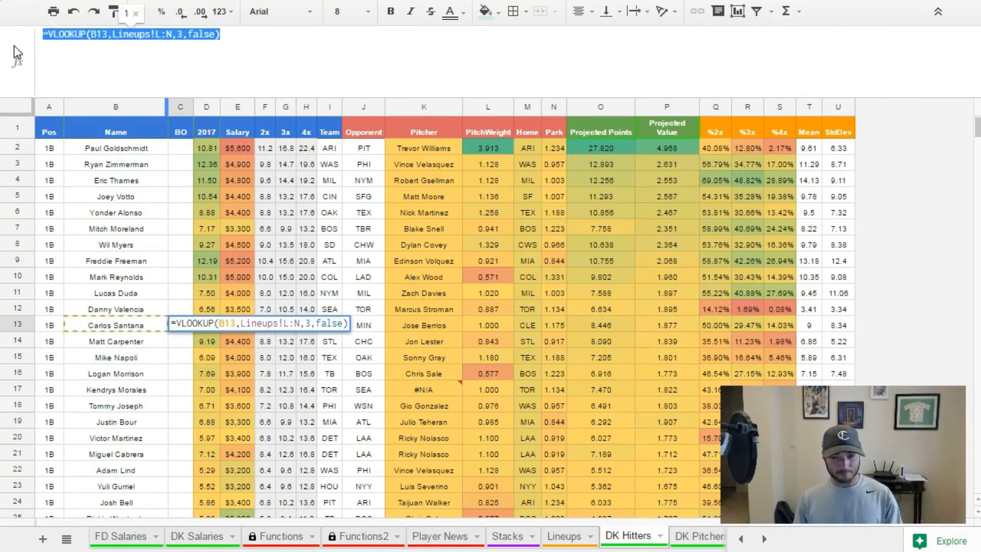
key("Escape")
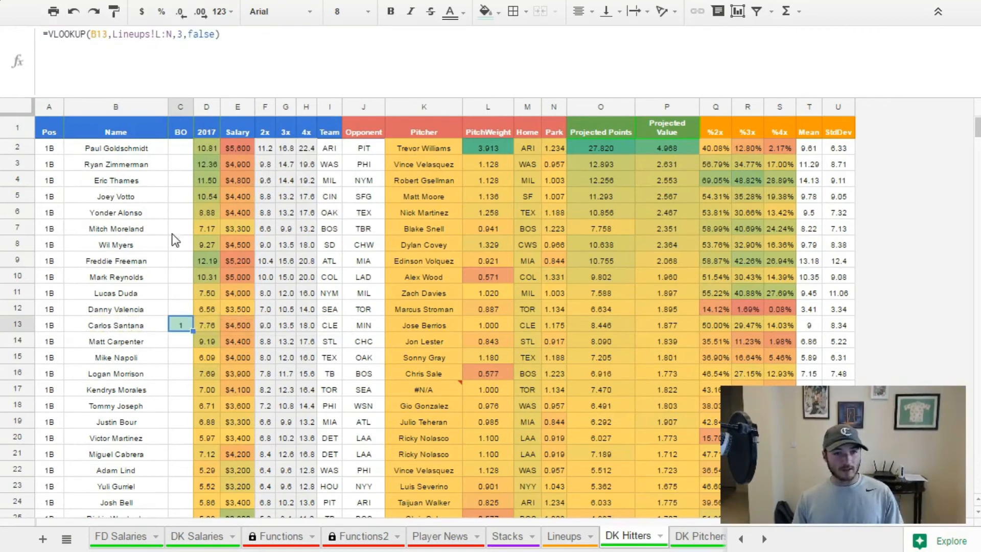
left_click(177, 180)
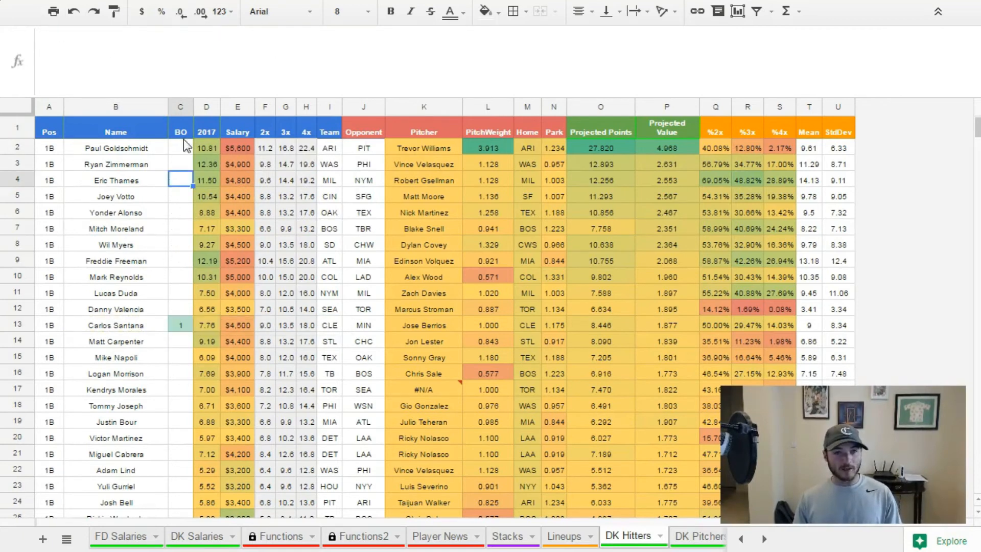
left_click(209, 82)
type("=VLOOKUP(B4,Lineups!L:N,3,false)")
key("Return")
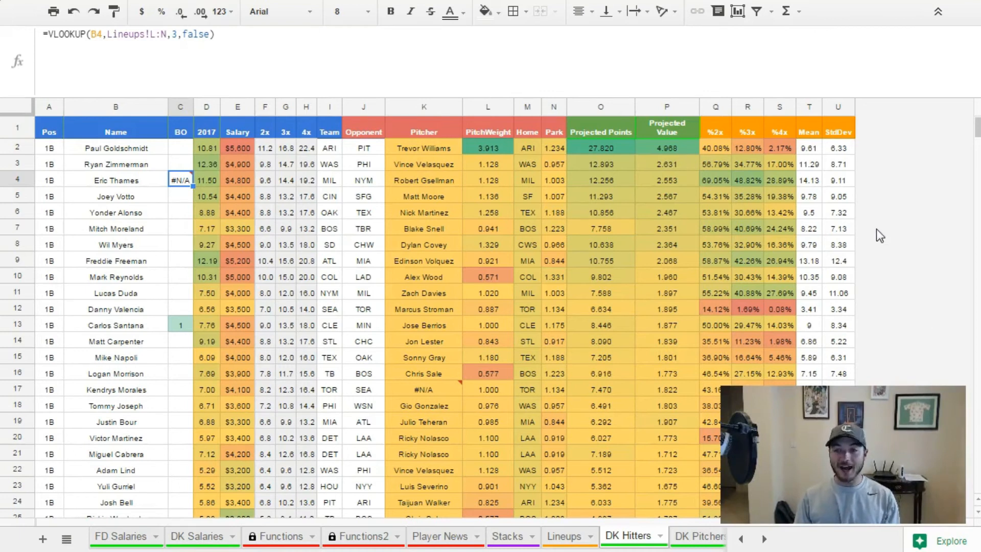
left_click(846, 229)
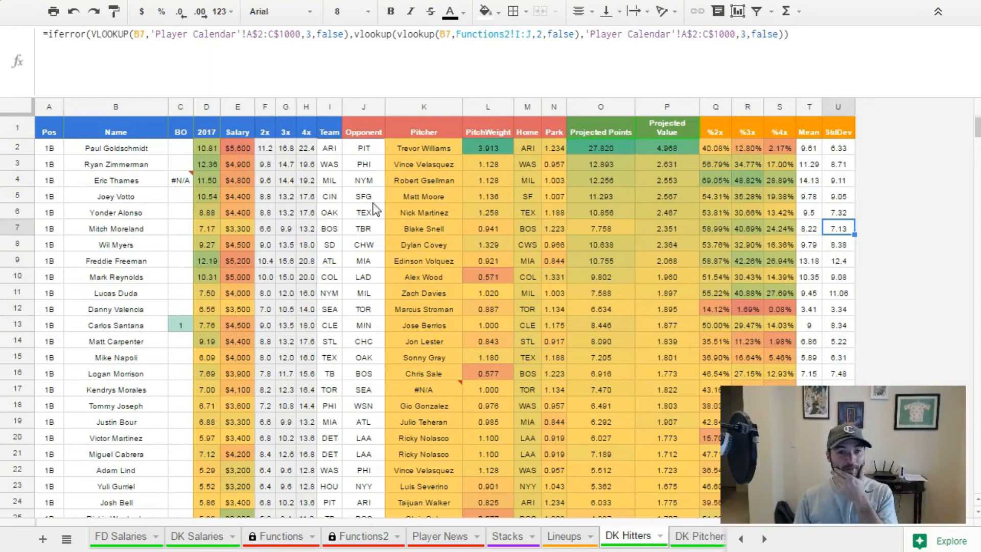
Wrap the lookup in BO cell C4 in IFERROR and begin a second VLOOKUP as the fallback value.
left_click(181, 182)
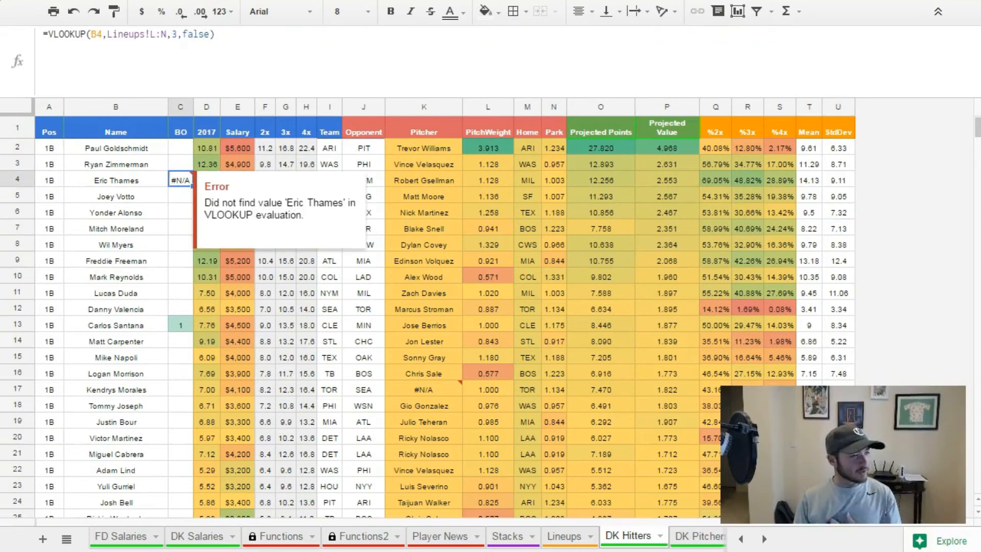
left_click(46, 46)
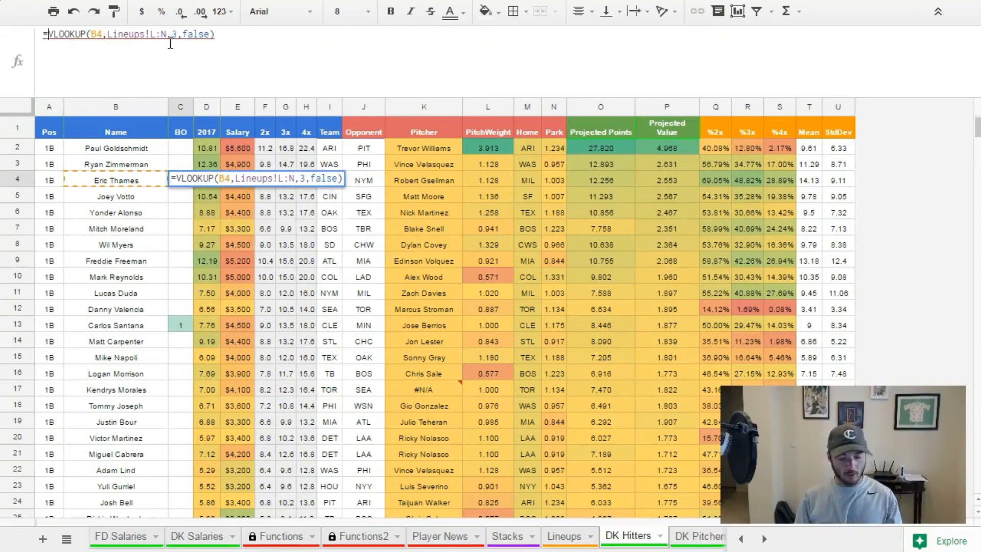
type("iferror(")
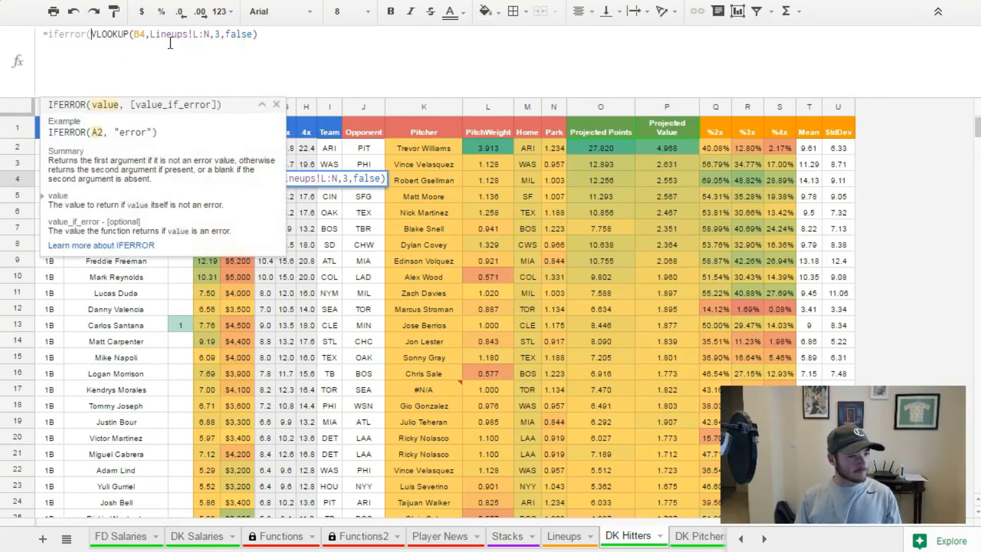
left_click(269, 33)
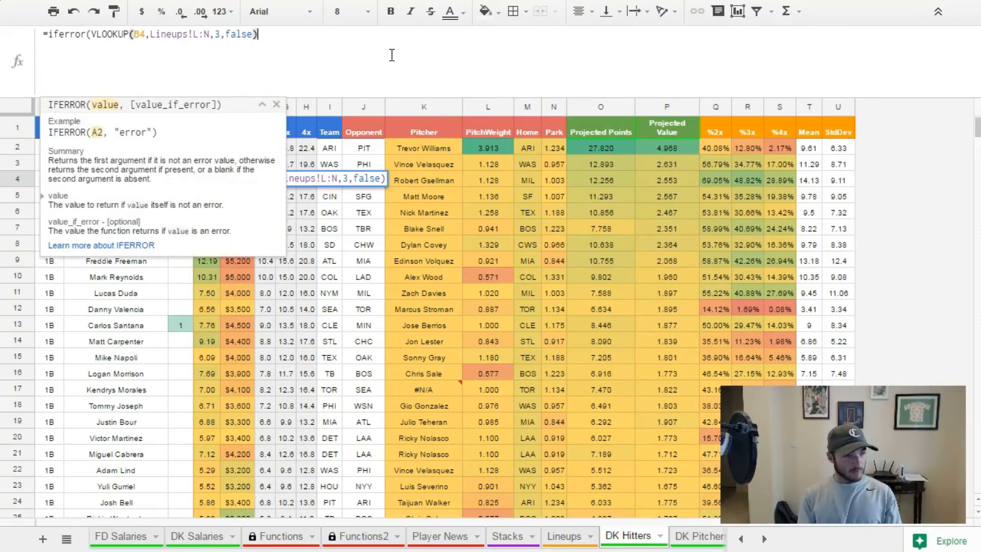
type(",vlook")
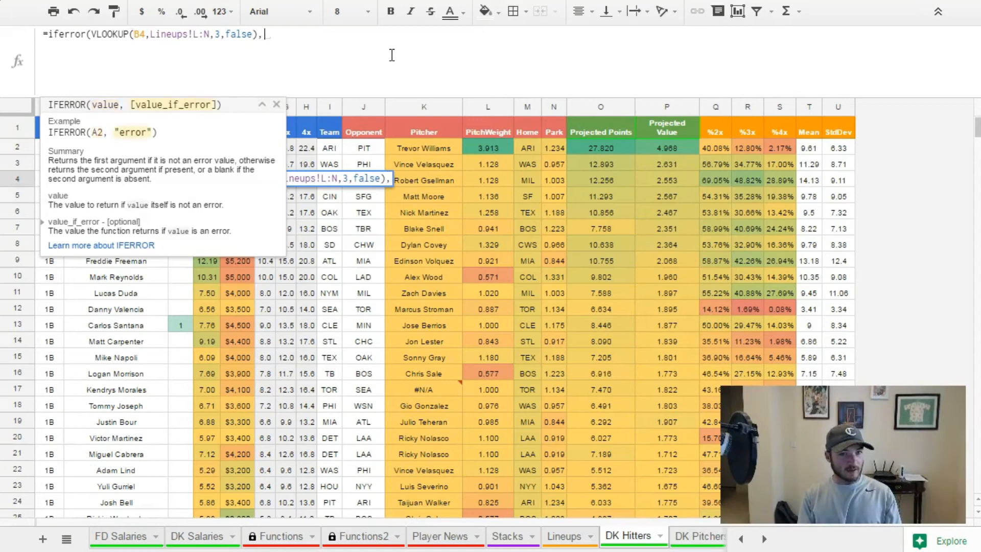
type("up(")
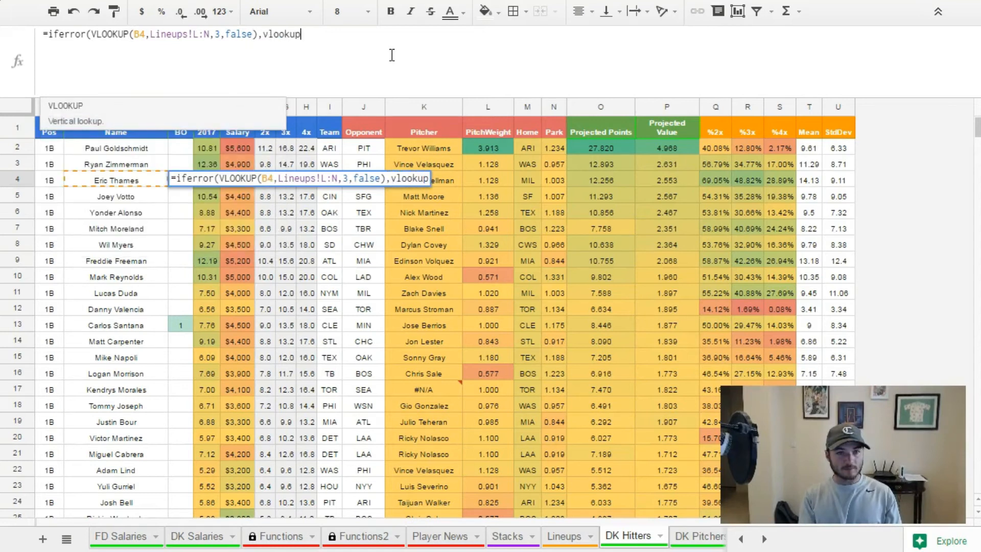
left_click(262, 104)
key("ctrl+a")
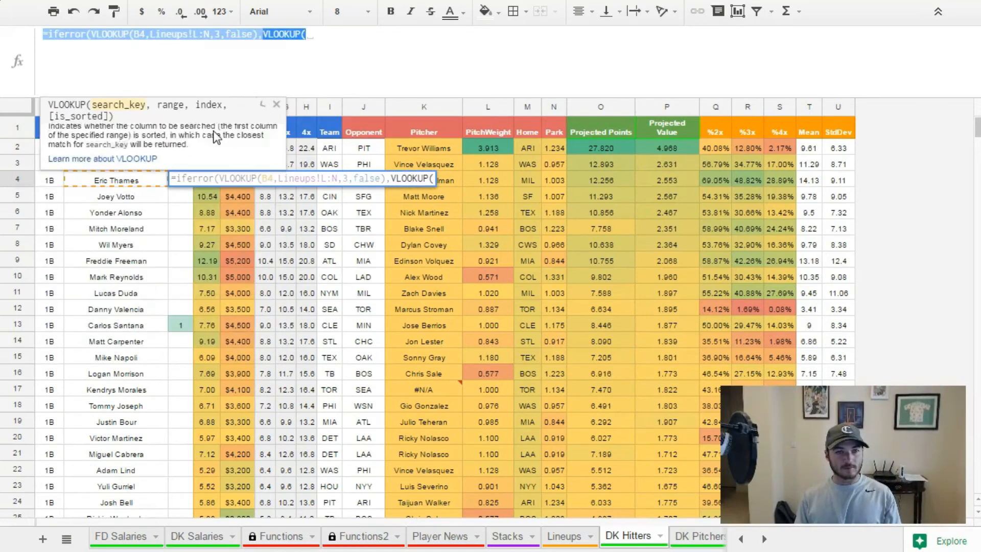
key("Home")
type("B4")
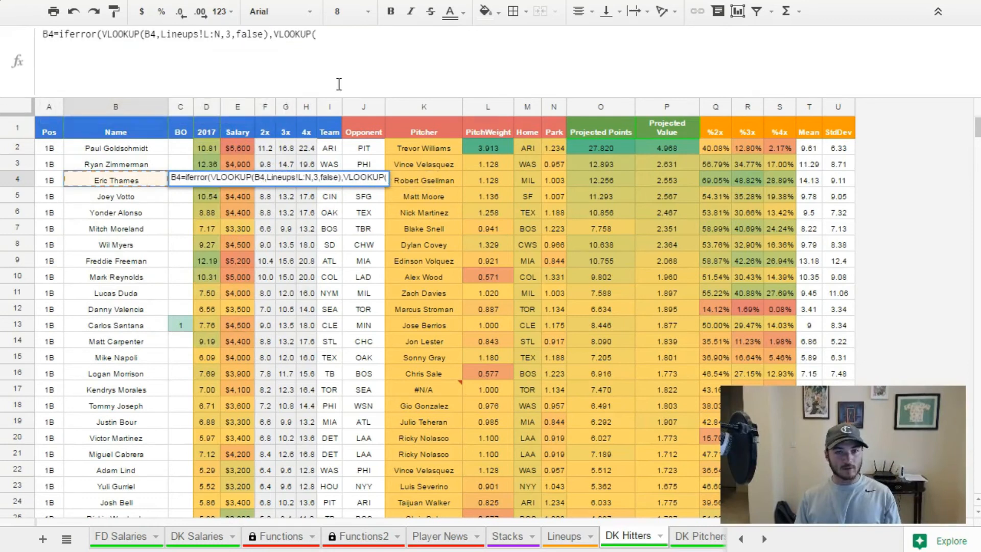
key("BackSpace")
key("BackSpace")
Give the second VLOOKUP in C4 the search key B4, the range Lineups!O1:Q1, index 3 and false.
left_click(350, 49)
type("b4,")
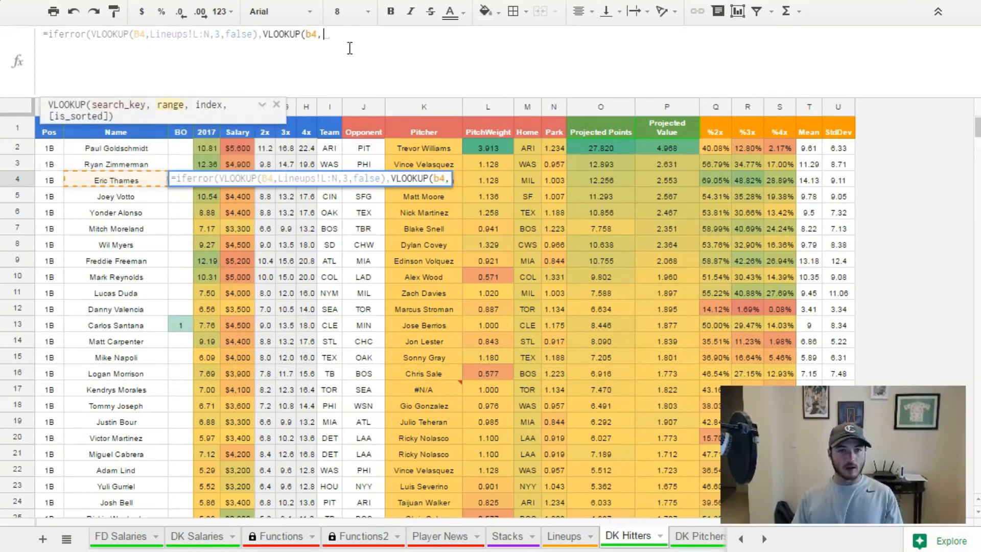
left_click(564, 535)
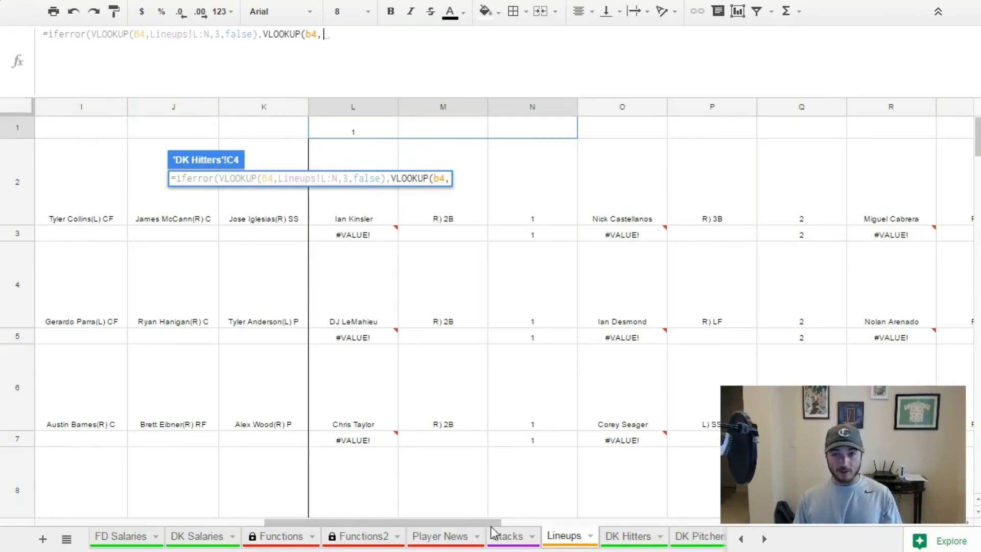
left_click_drag(632, 141, 785, 132)
type(",3,false")
Widen the second lookup range to the whole columns Lineups!O:Q, close both functions and enter the C4 formula.
left_click(373, 35)
key("BackSpace")
left_click(385, 31)
key("BackSpace")
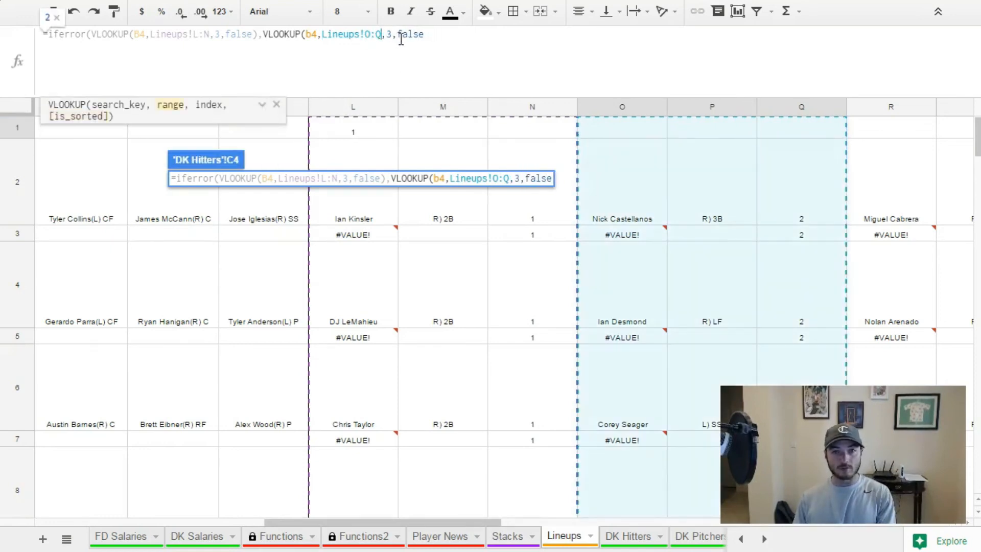
type("))")
key("Return")
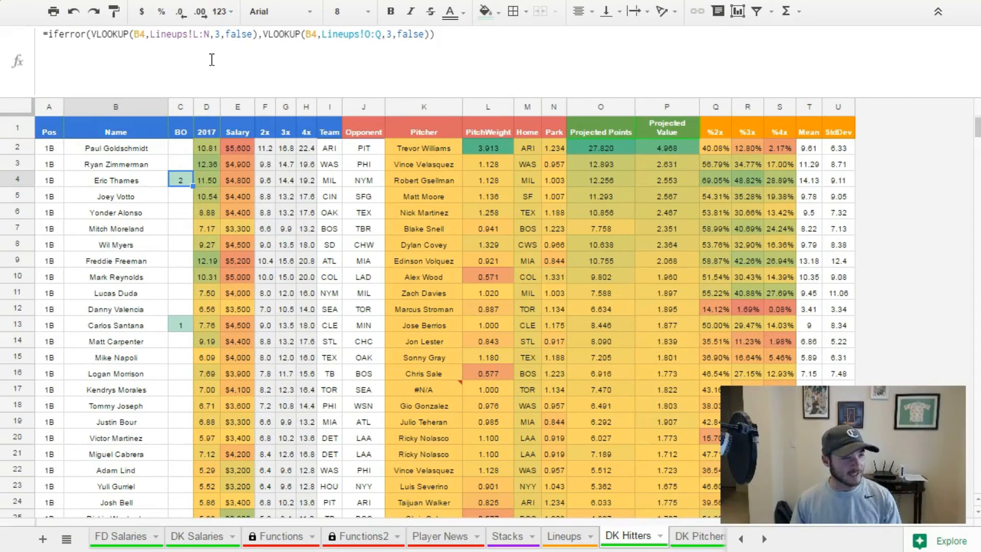
Open a second, outer IFERROR at the start of the C4 formula, before the existing IFERROR.
left_click(53, 35)
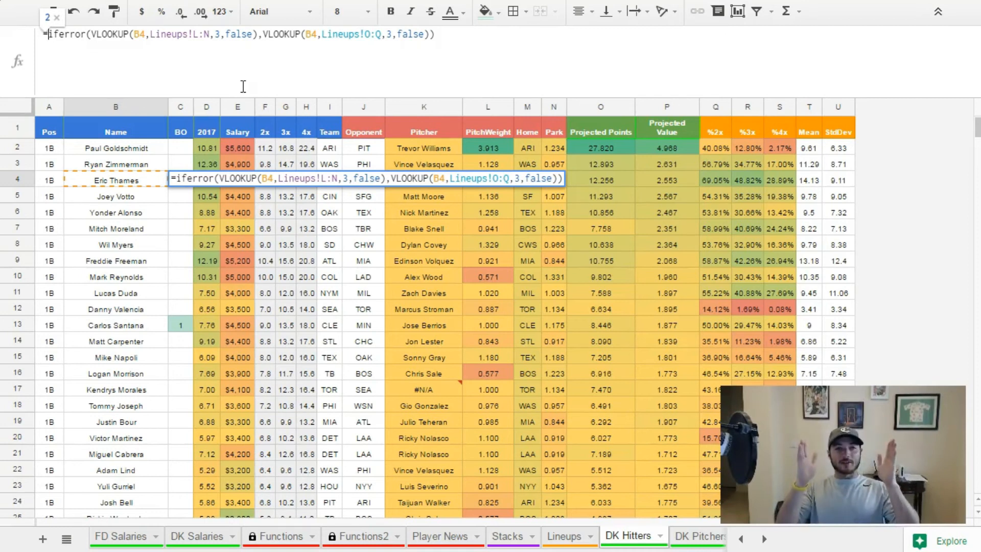
type("iferror")
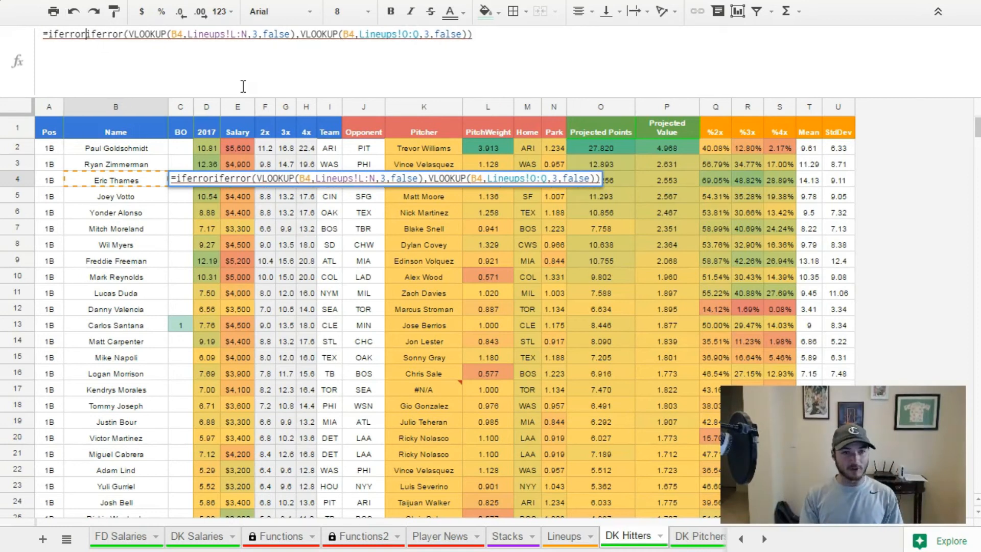
type("(")
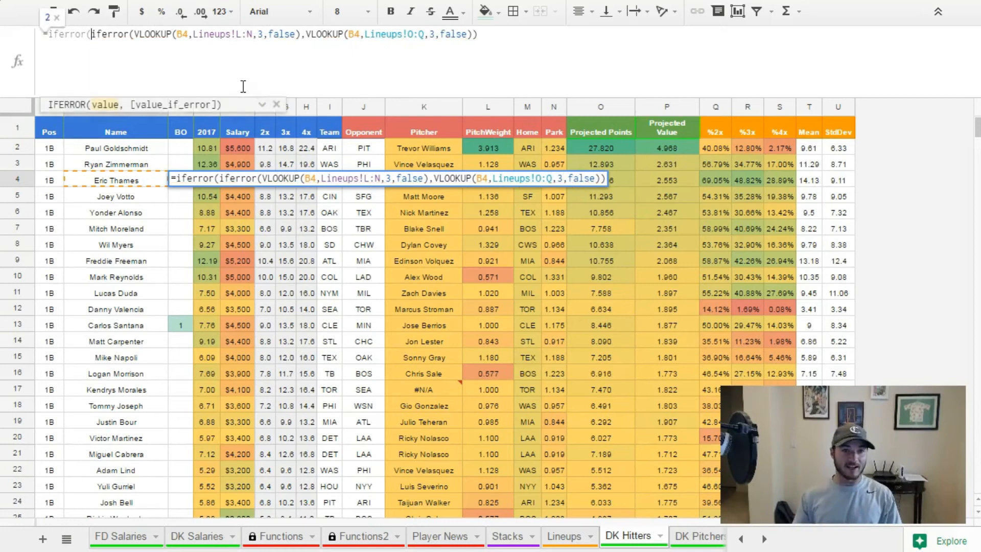
Remove the last closing parenthesis of the C4 formula and append a third VLOOKUP with search key B4.
left_click(493, 44)
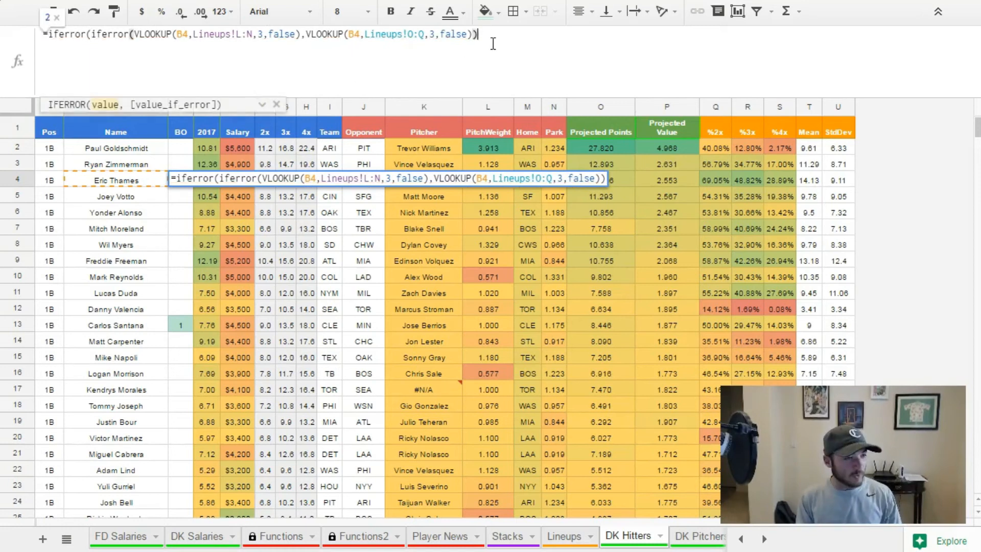
key("BackSpace")
type(",vloop")
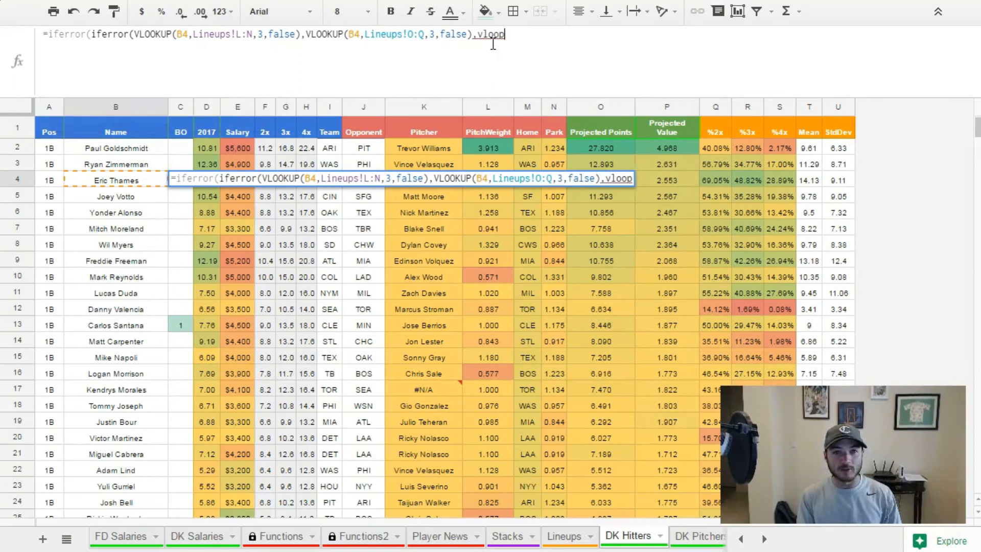
key("BackSpace")
type("ku")
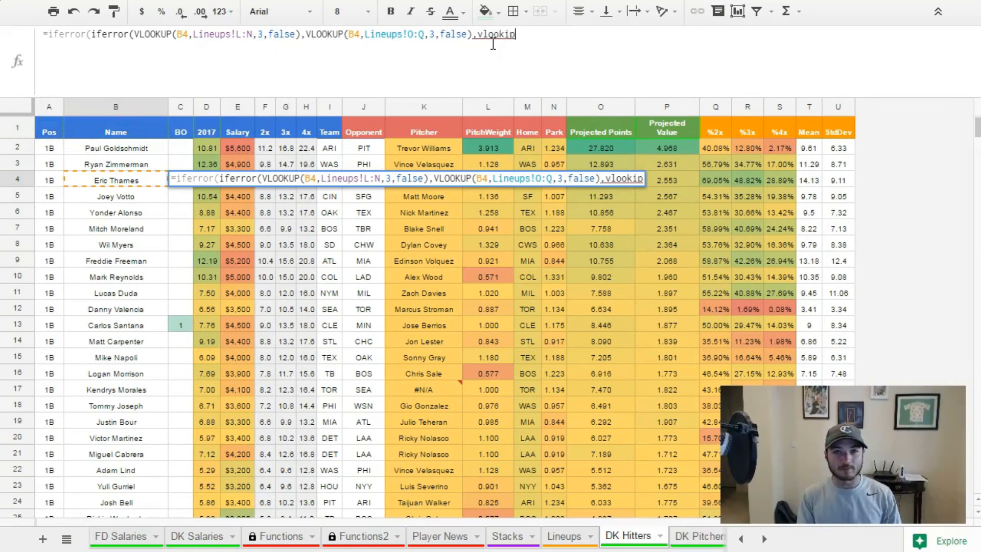
type("p")
key("Tab")
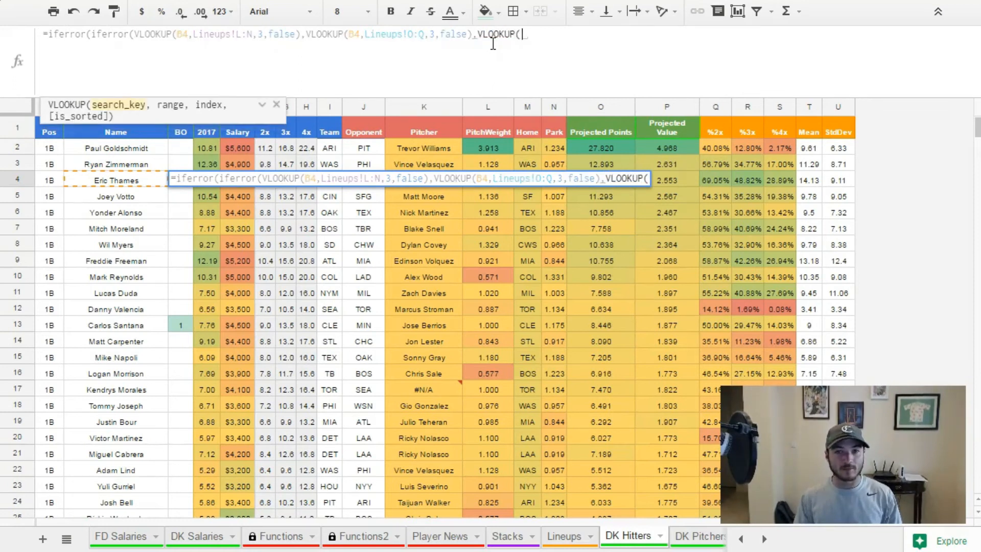
left_click(137, 179)
type(",")
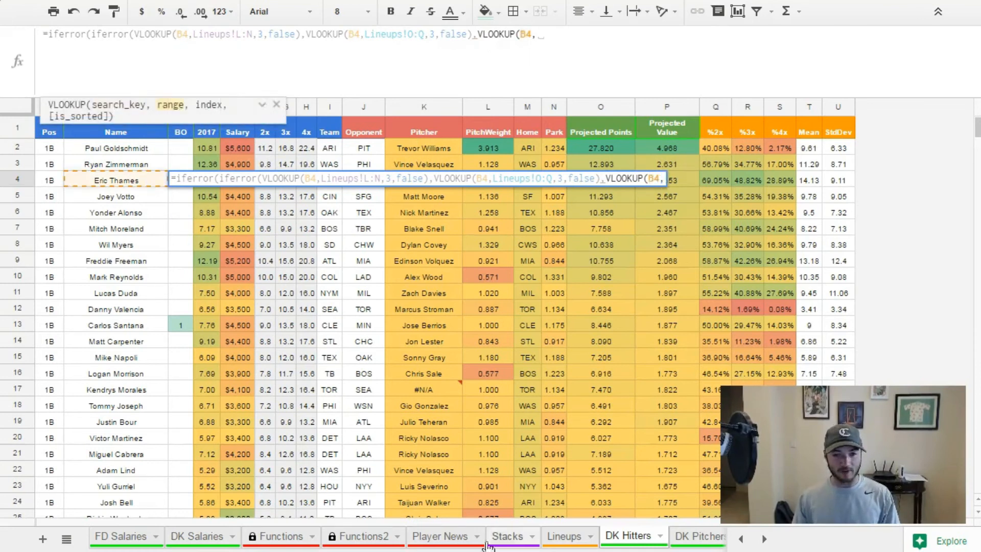
Set the third VLOOKUP's range to Lineups!R1:T1, with index 3 and false.
left_click(564, 536)
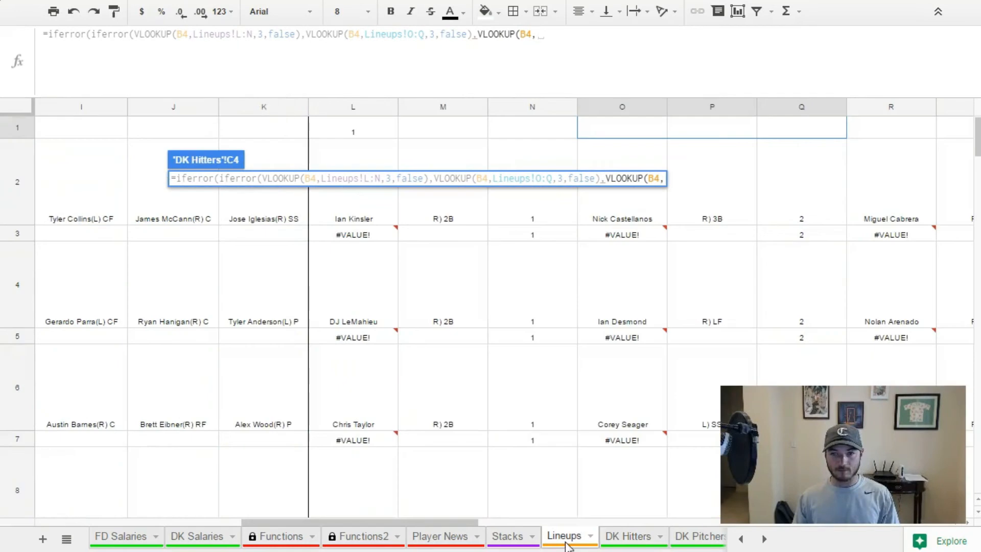
left_click_drag(466, 522, 548, 523)
left_click_drag(611, 133, 789, 130)
type(",3,false")
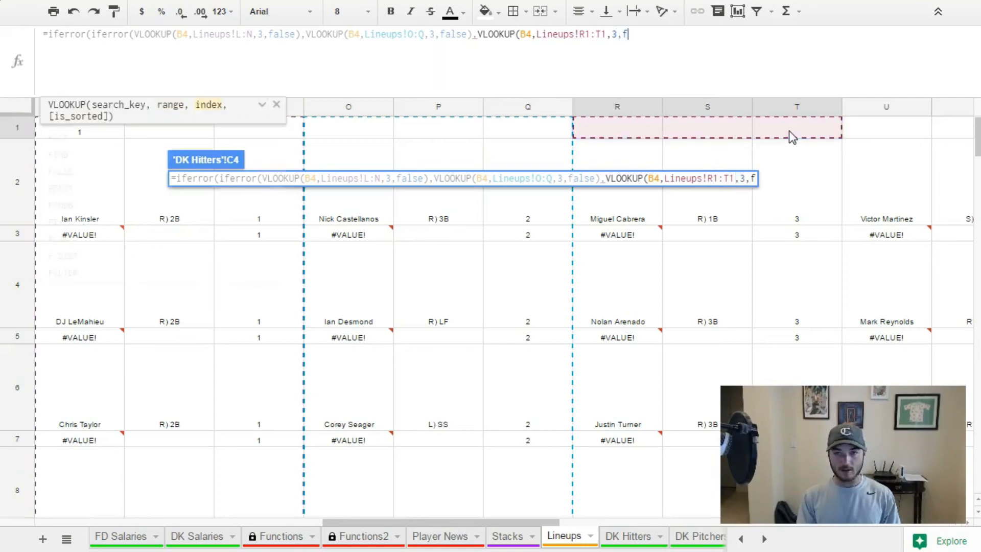
Change the third lookup range to the whole columns Lineups!R:T and enter the C4 formula.
left_click(586, 35)
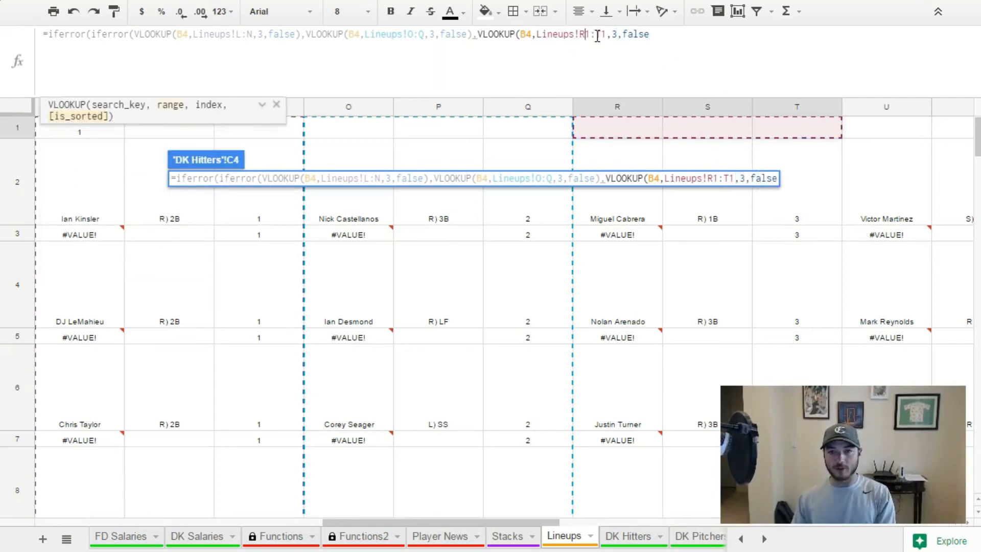
key("BackSpace")
type("R")
key("Delete")
left_click(597, 36)
key("Delete")
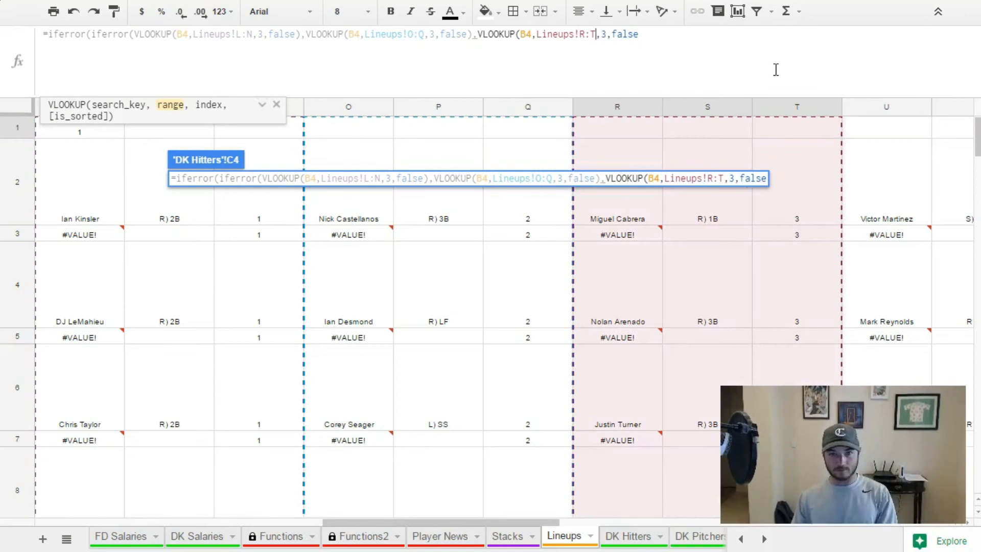
key("Return")
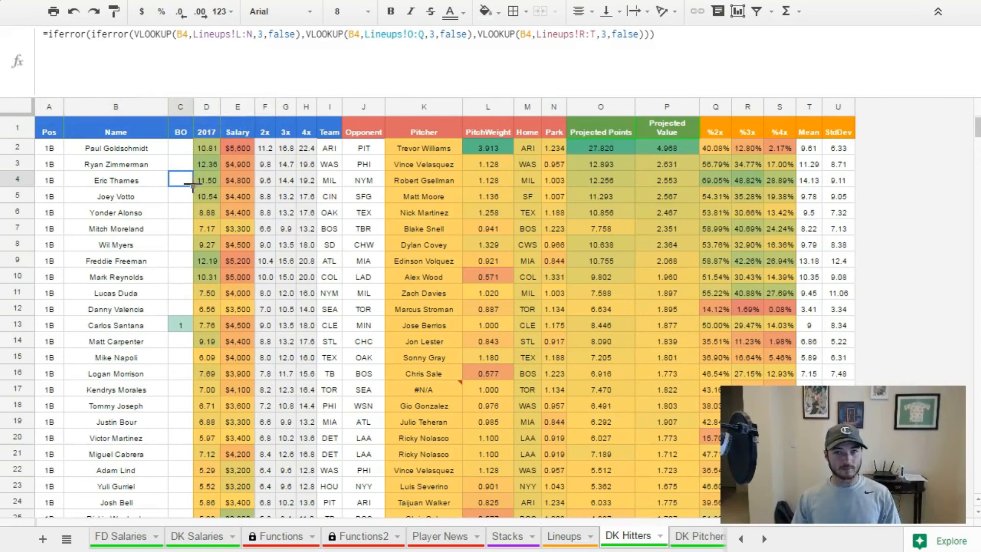
left_click_drag(190, 185, 191, 148)
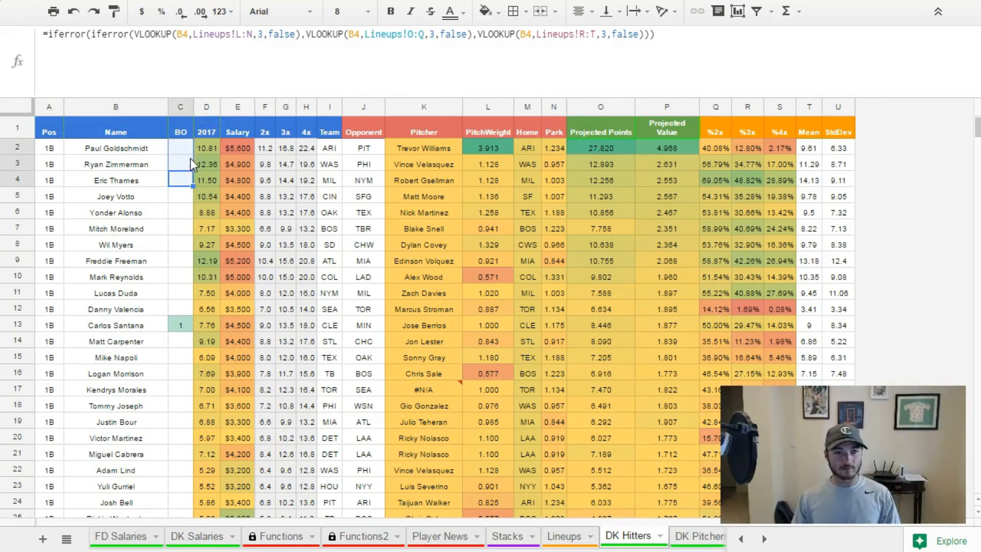
left_click(188, 183)
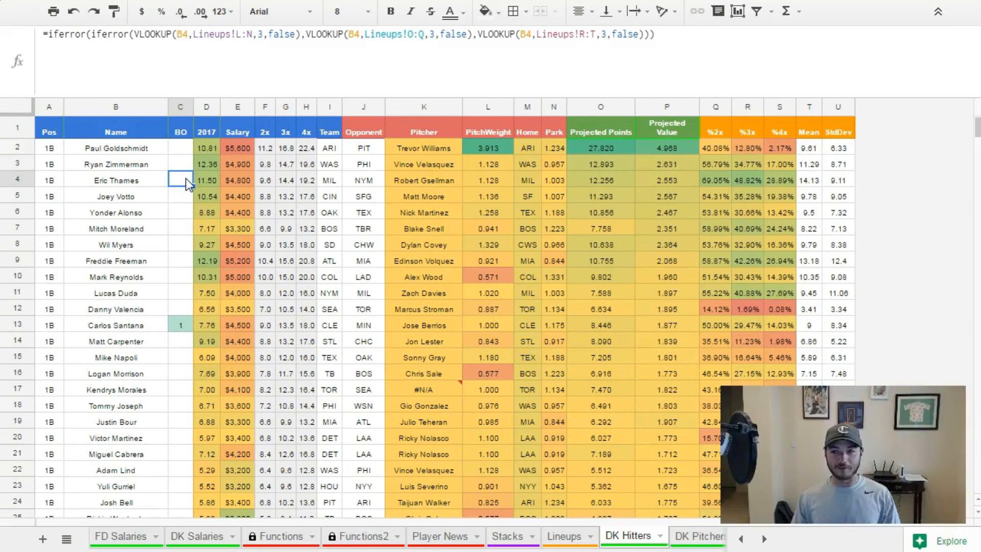
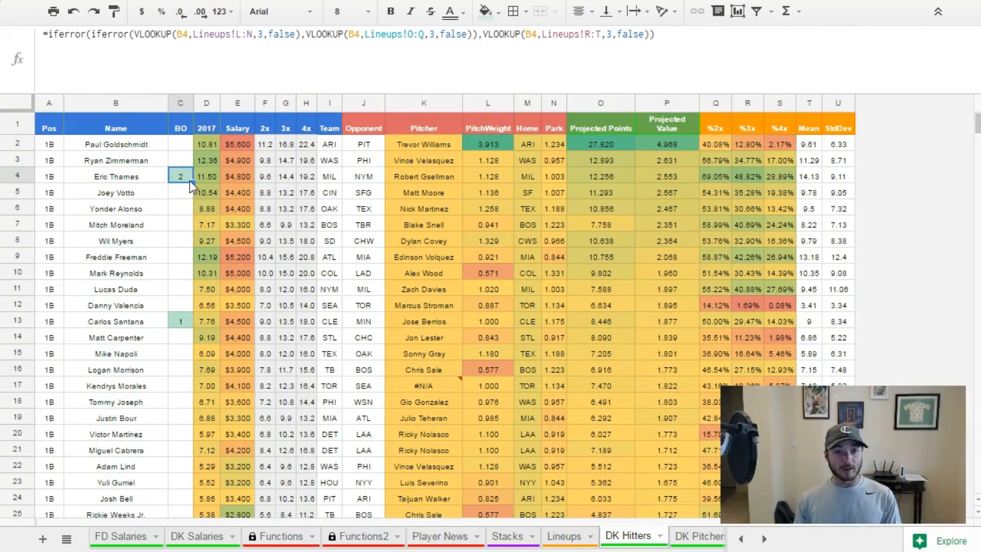
Fill the C4 formula up to C2, and open a third, outer IFERROR at the start of C4's formula.
left_click_drag(191, 179, 184, 146)
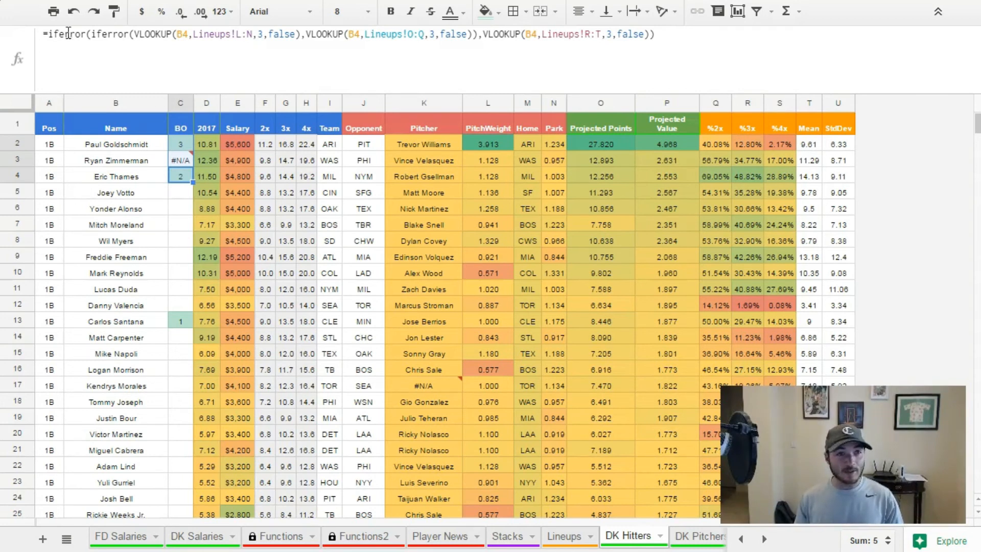
left_click(50, 35)
type("iferror(")
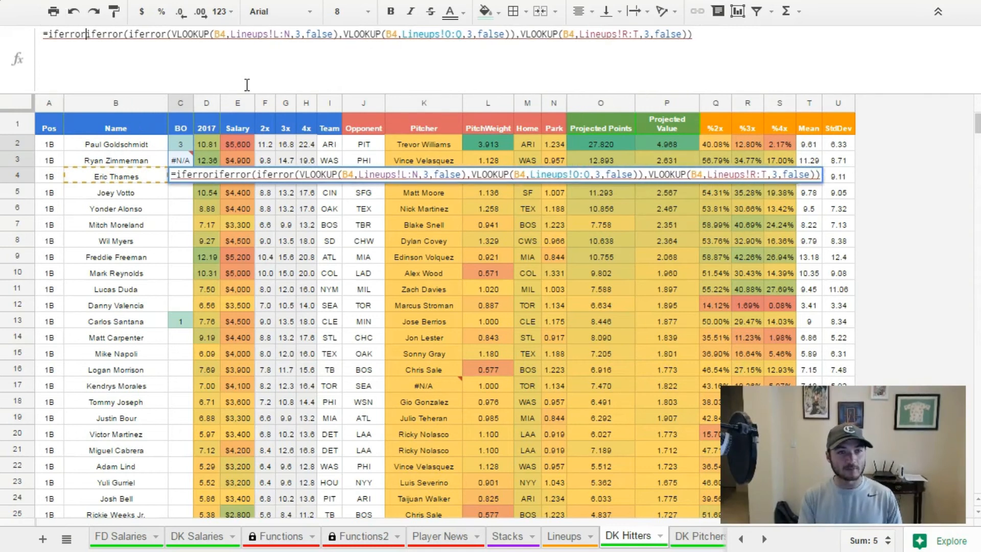
Append a fourth VLOOKUP to the end of the C4 formula with search key B4.
left_click(782, 45)
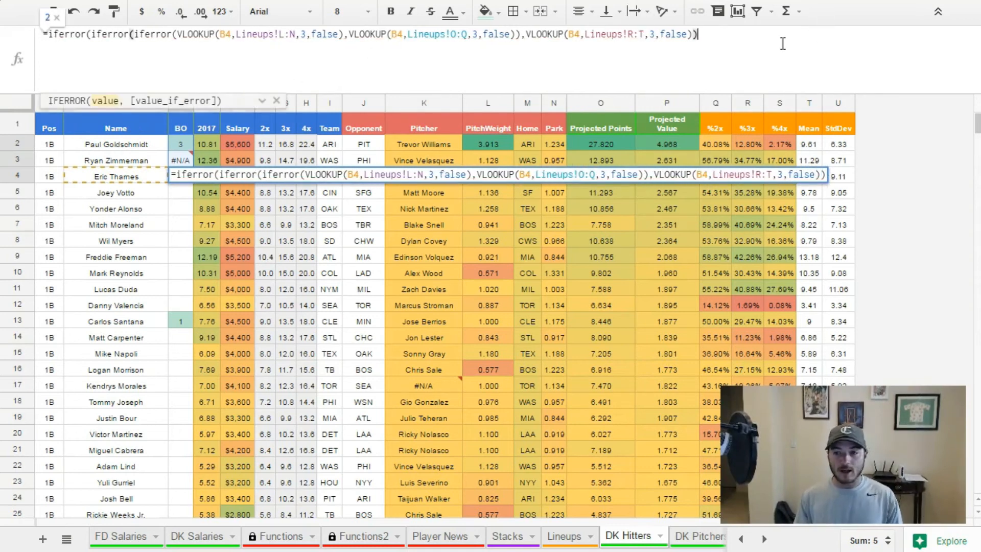
type(",vlook")
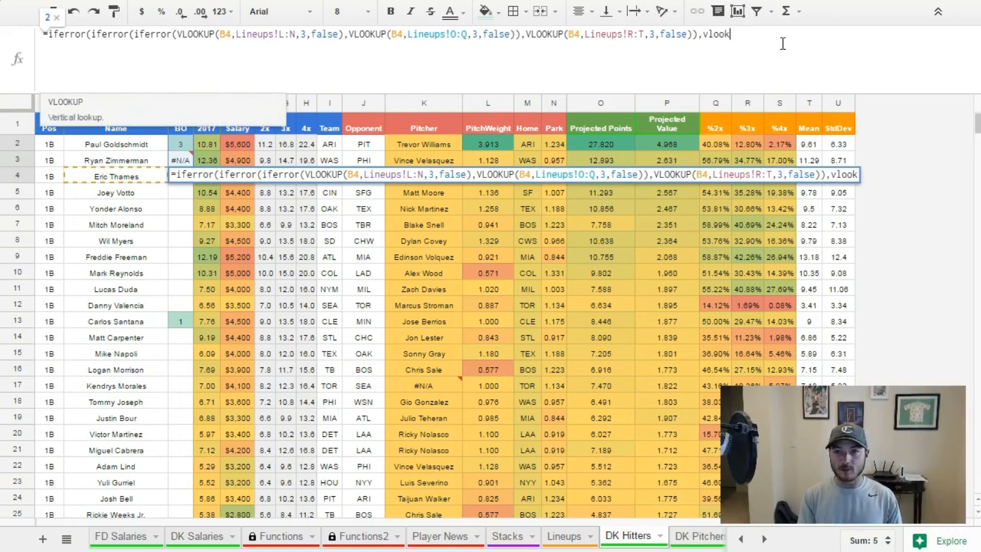
key("Tab")
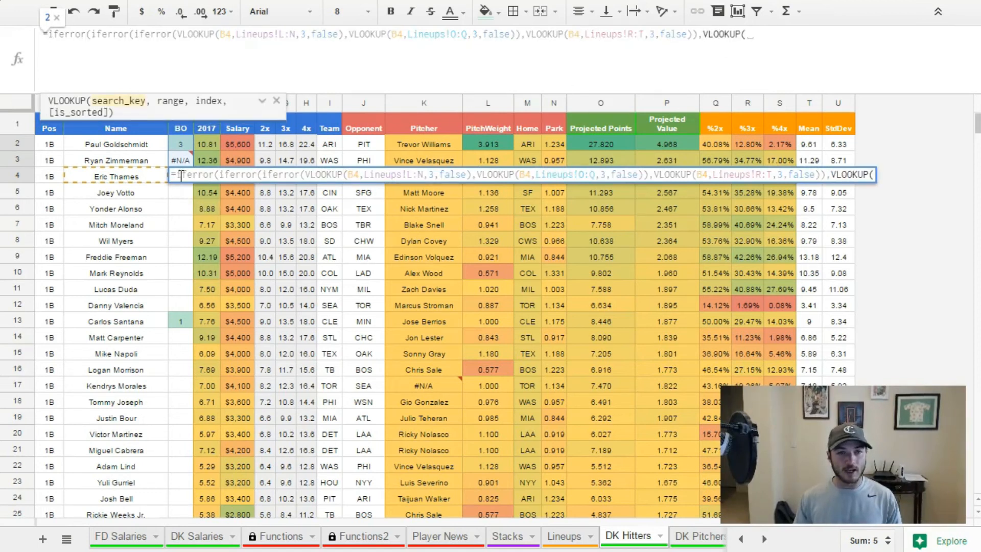
type("B4")
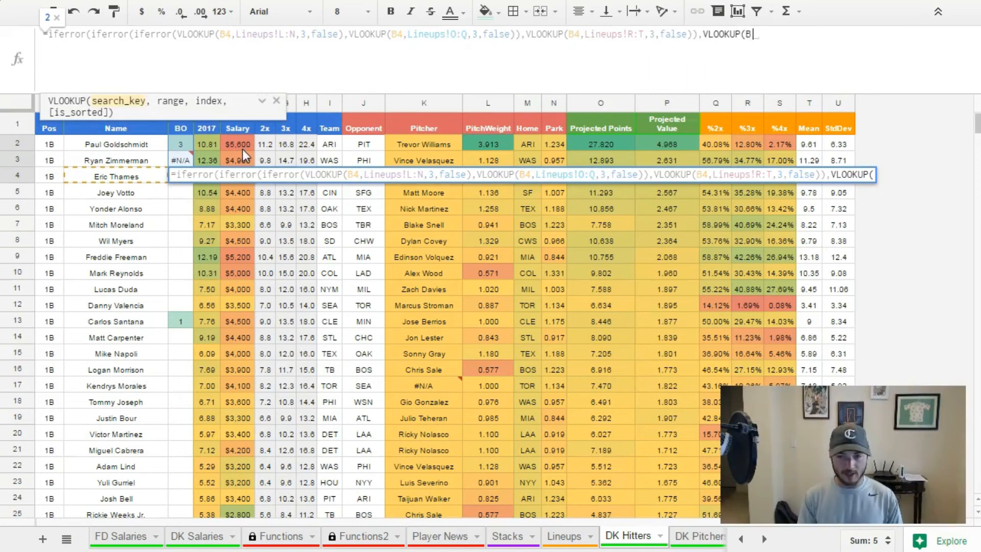
type(",")
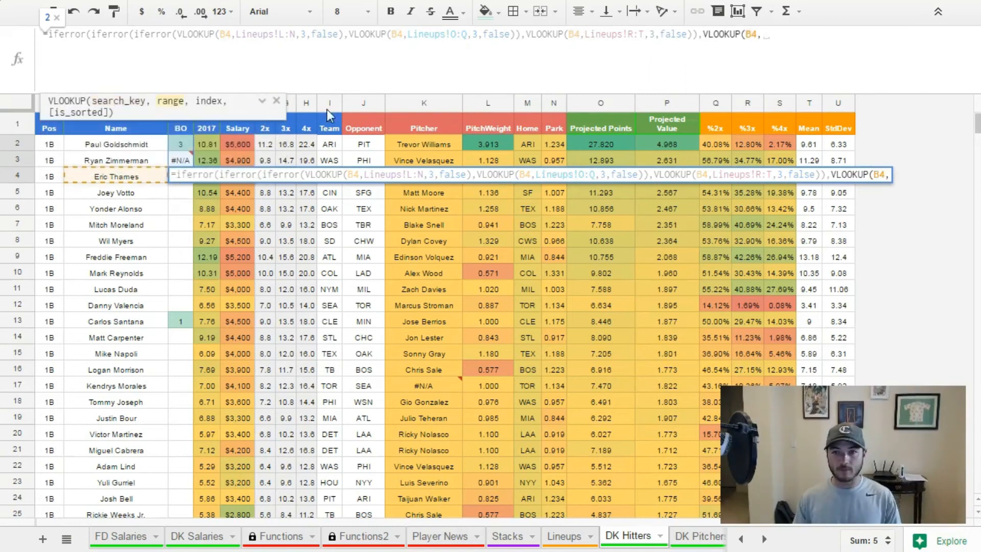
Set the fourth VLOOKUP's range to Lineups!U1:W1, with index 3 and false.
left_click(563, 541)
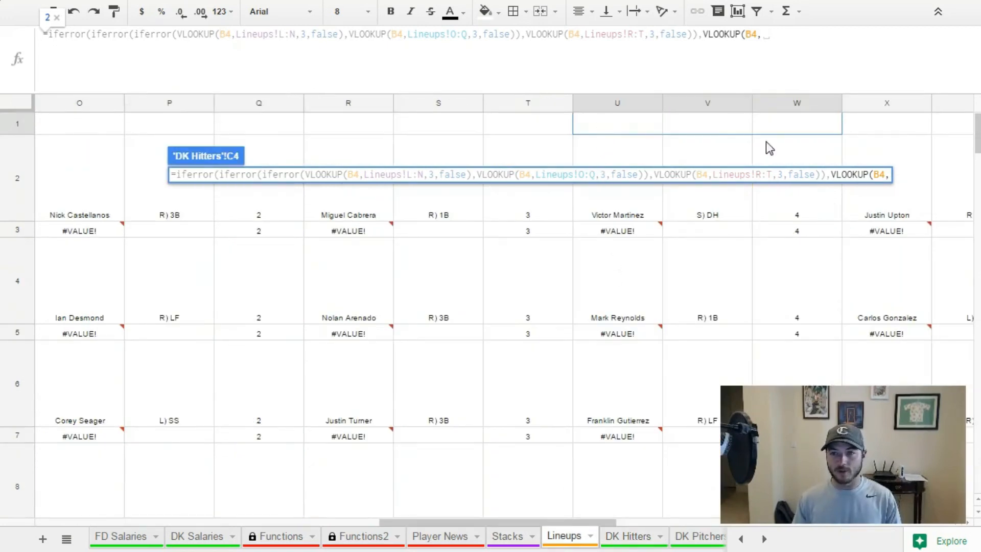
left_click_drag(637, 121, 803, 114)
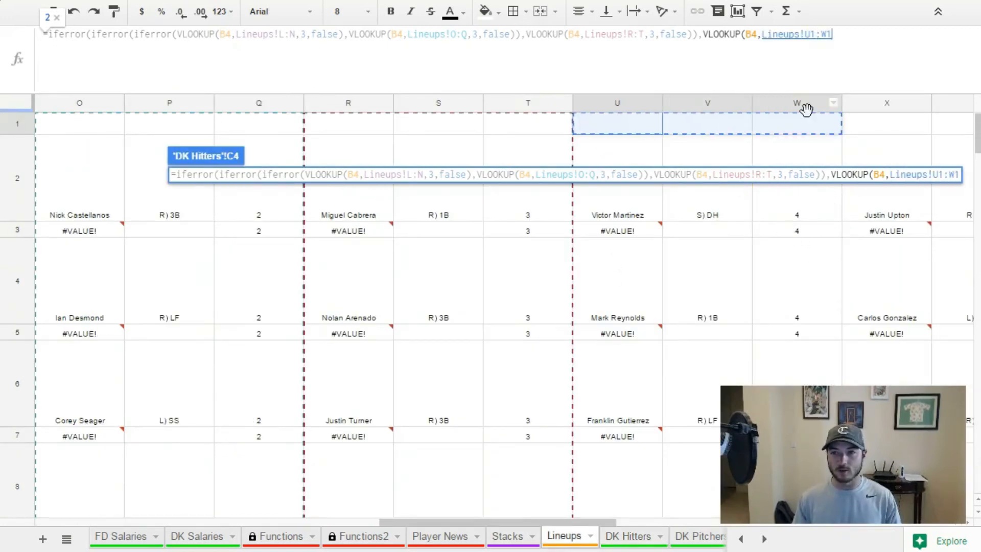
type(",3,false")
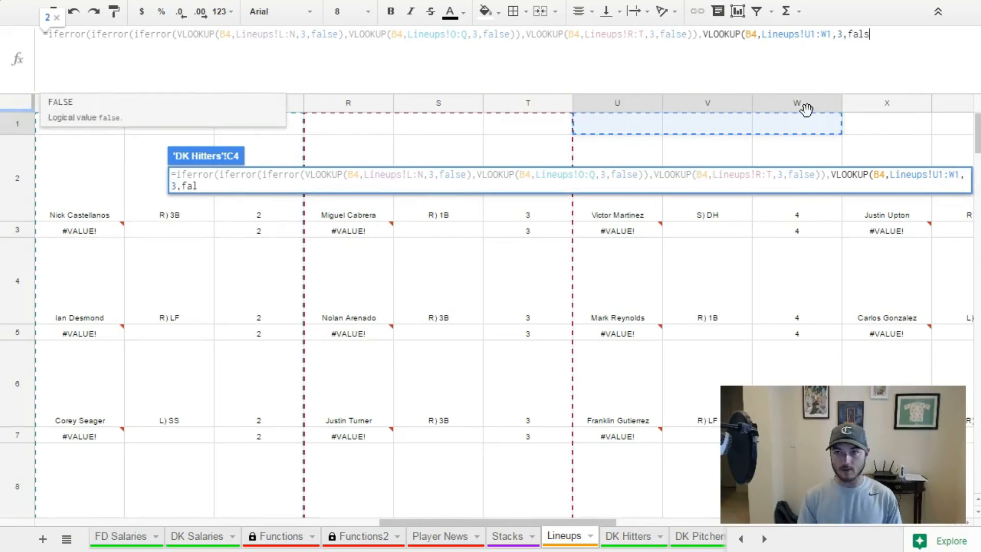
Change the fourth lookup range to the whole columns Lineups!U:W and enter the C4 formula.
left_click(819, 34)
key("BackSpace")
key("Right")
key("Right")
key("Delete")
key("Delete")
type(",")
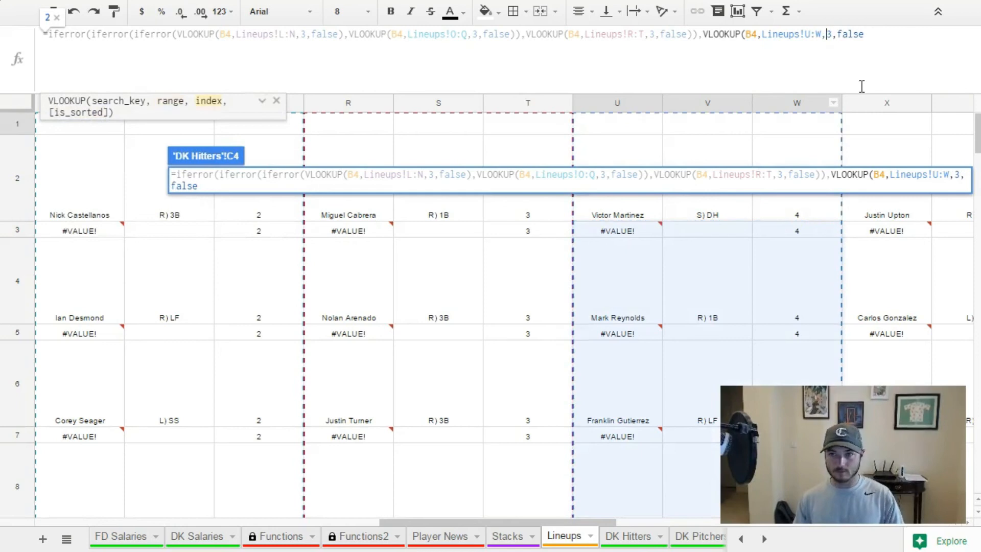
key("Return")
Fill the four-lookup formula from C4 up to C2.
left_click(180, 177)
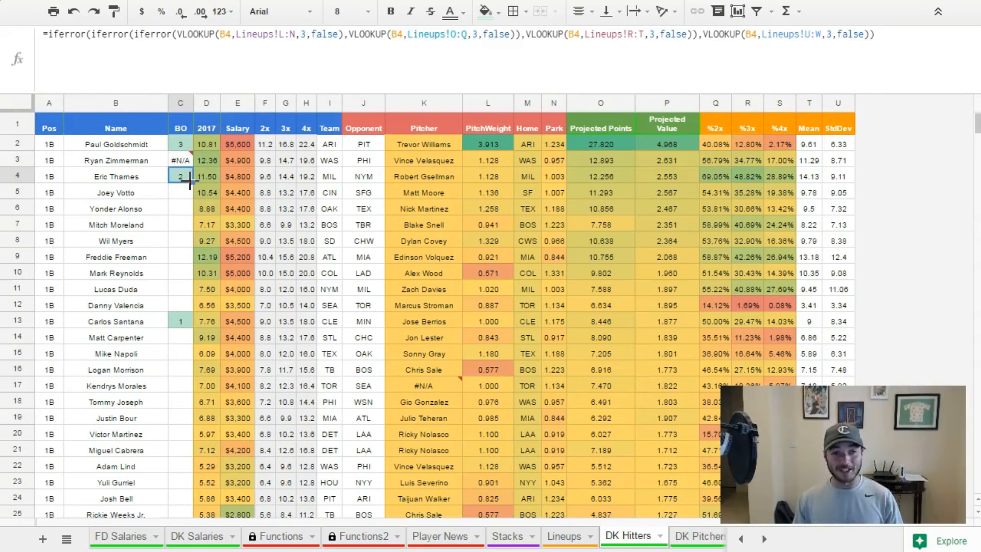
left_click_drag(189, 180, 190, 146)
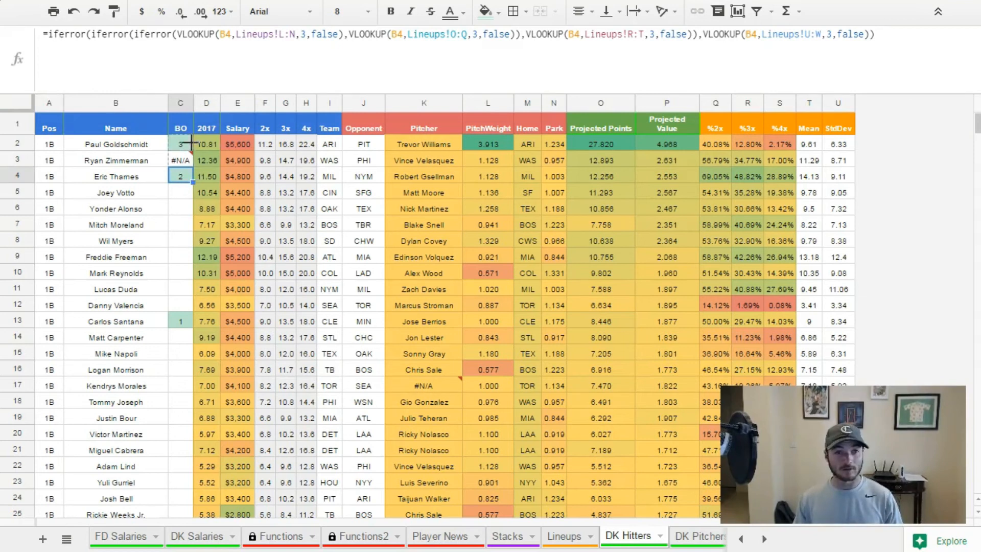
left_click(180, 258)
left_click(174, 180)
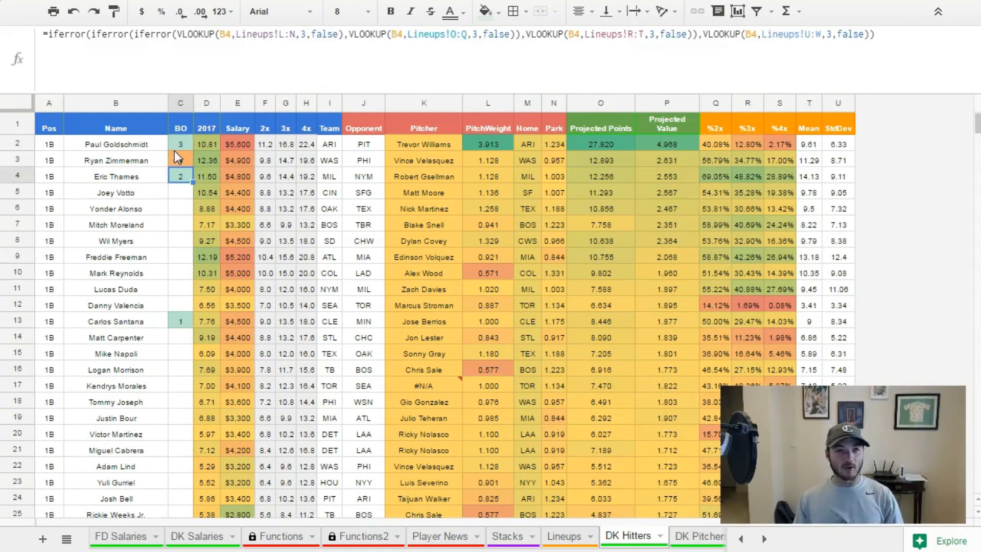
Open a fourth, outer IFERROR at the start of the C2 formula.
left_click(180, 147)
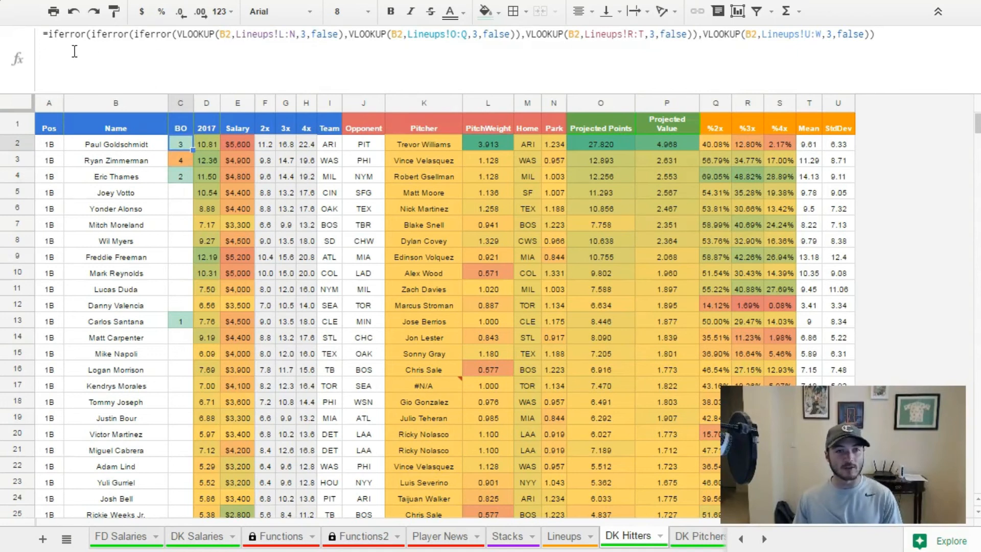
left_click(49, 34)
type("iferror(")
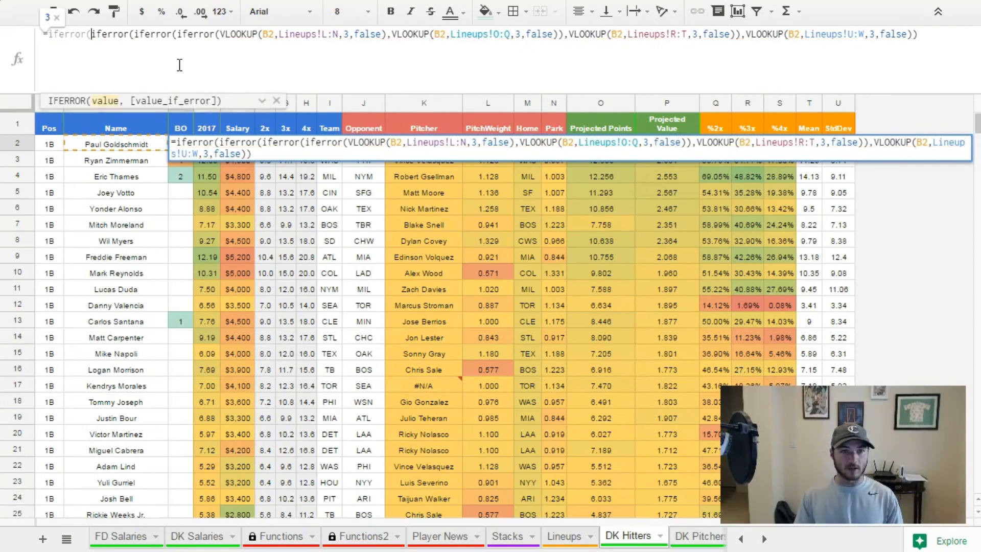
Append a fifth VLOOKUP to the end of the C2 formula with search key B2.
left_click(943, 41)
type(",")
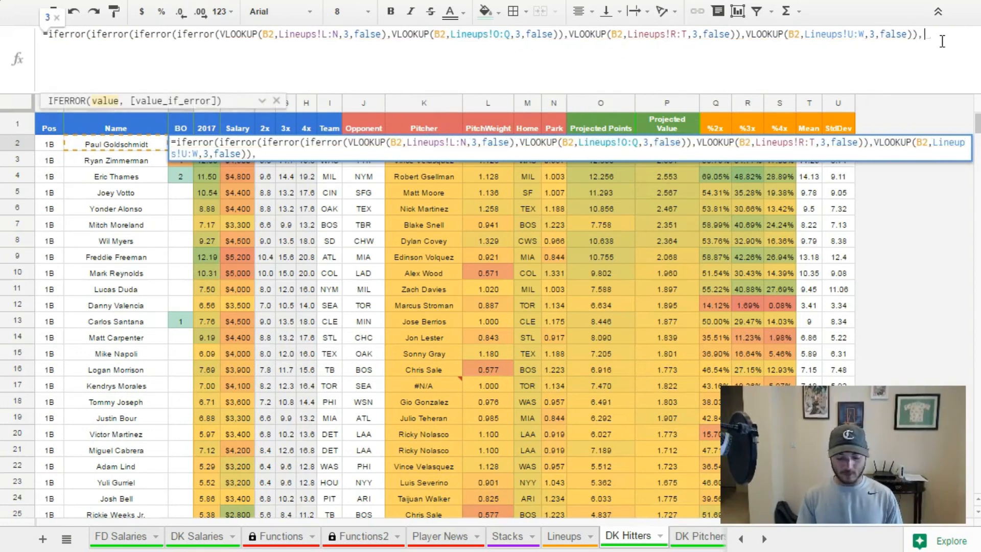
type("vlook")
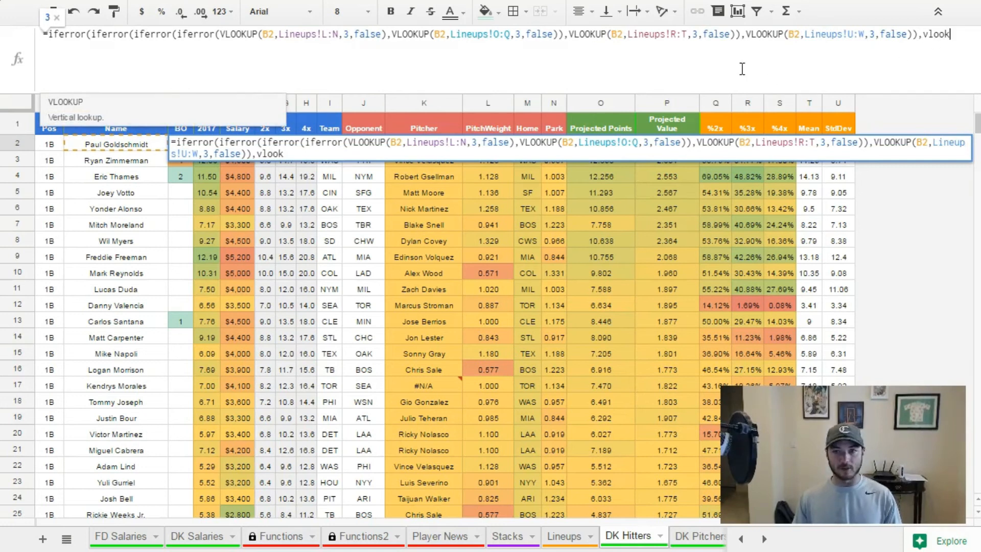
left_click(131, 113)
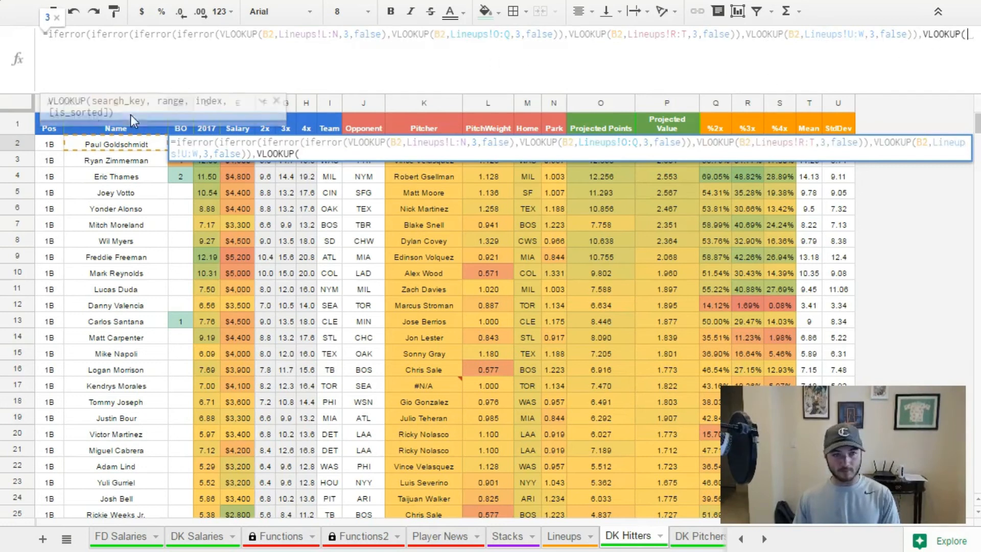
left_click(130, 144)
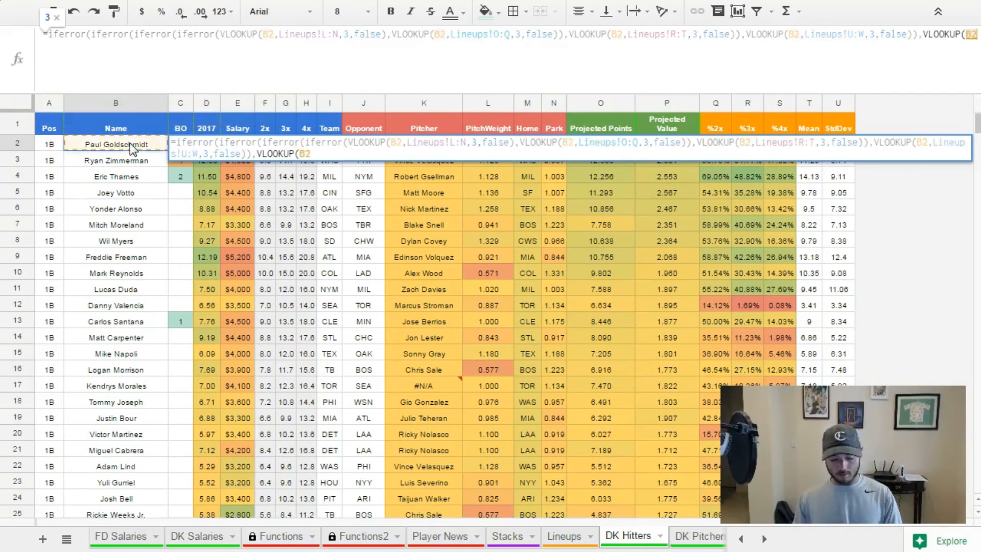
type(",")
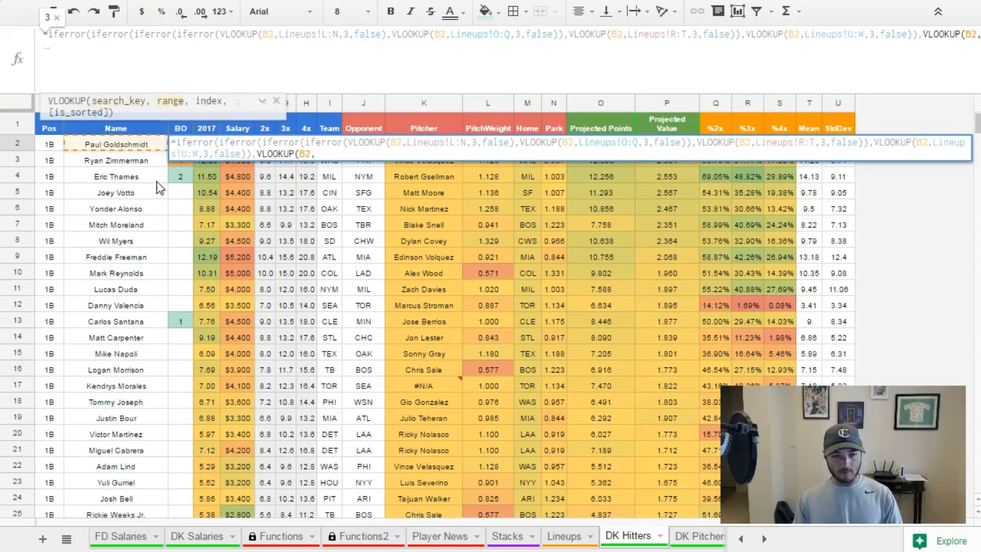
Set the fifth VLOOKUP's range to Lineups!X1:Z1, with index 3 and false.
left_click(565, 534)
left_click_drag(539, 527, 629, 517)
left_click_drag(527, 122, 690, 125)
type(",3,false")
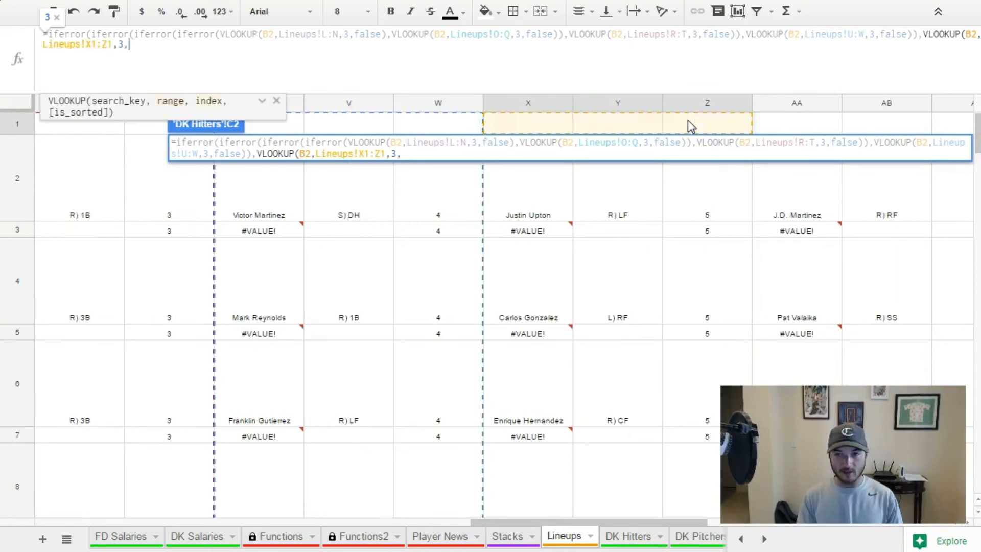
Change the fifth lookup range to the whole columns Lineups!X:Z and fill the C2 formula down to C6.
left_click(97, 45)
key("BackSpace")
left_click(106, 48)
key("BackSpace")
key("Return")
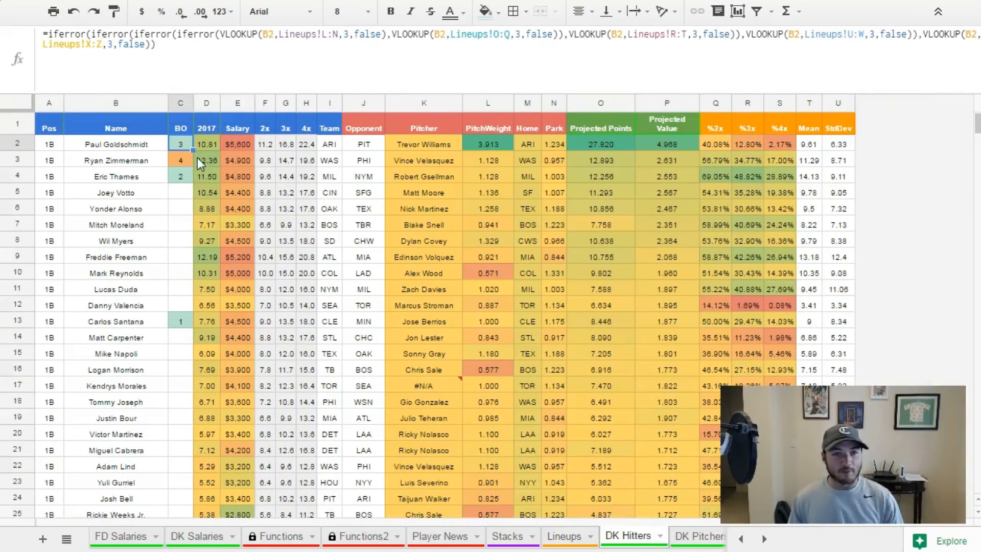
left_click_drag(192, 150, 193, 169)
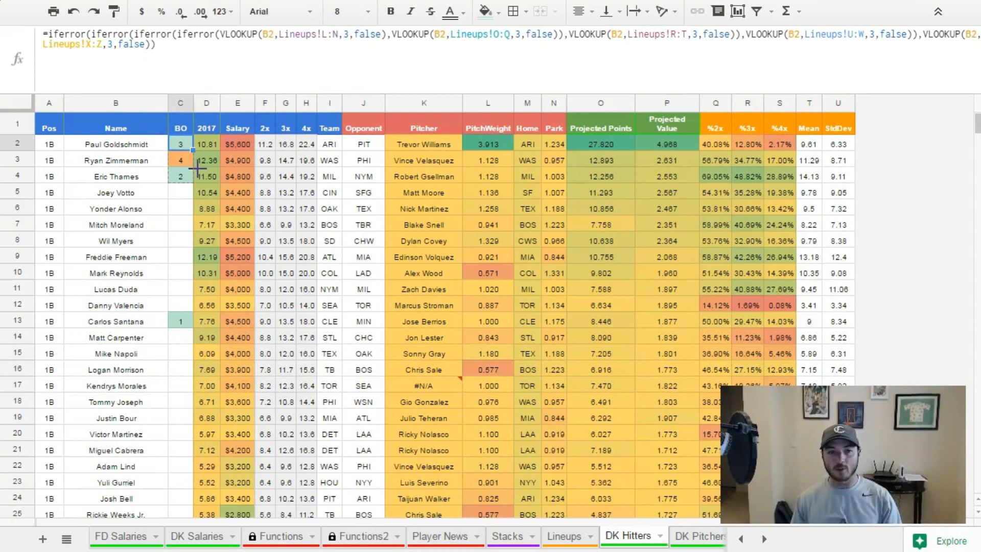
left_click_drag(198, 167, 198, 210)
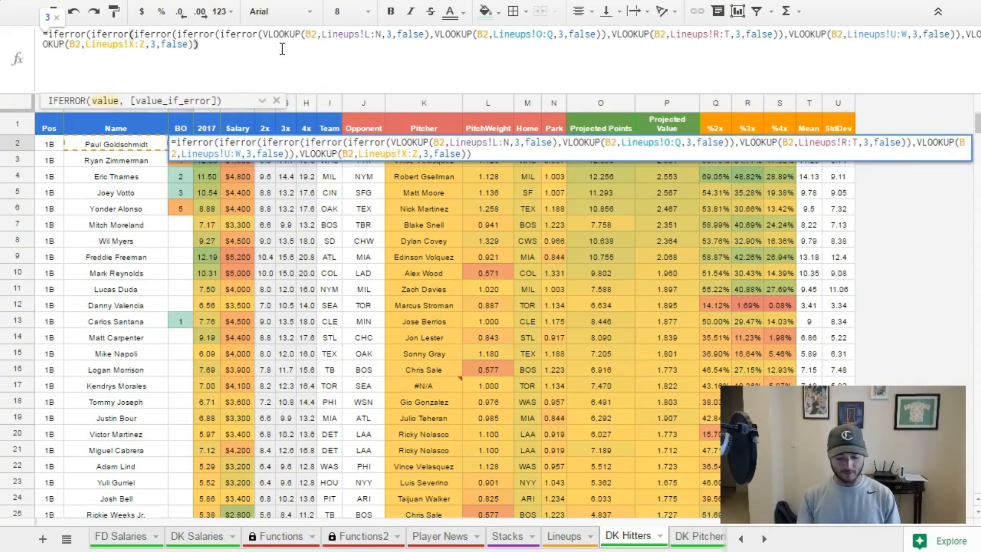
Wrap the C2 formula in a fifth IFERROR and append a sixth VLOOKUP with search key B2.
type(",")
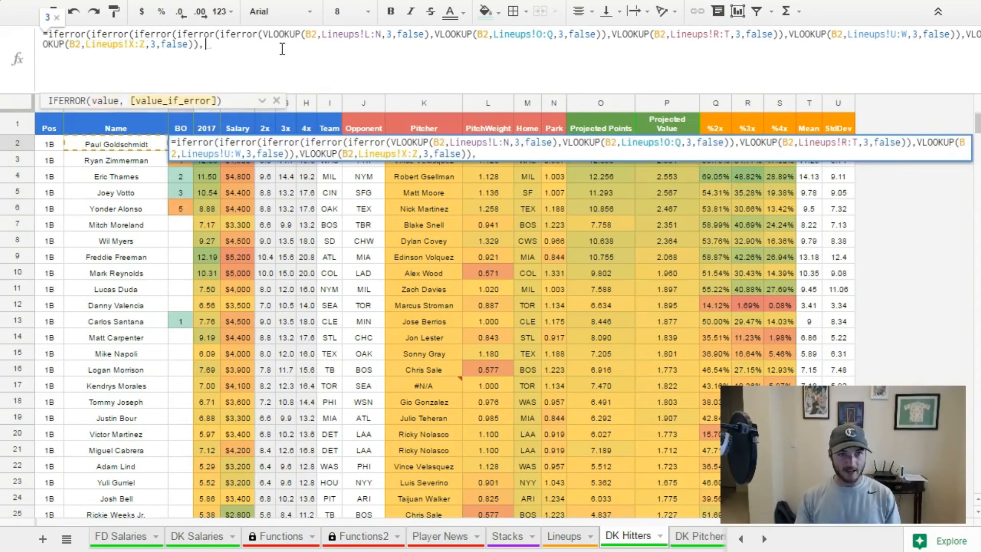
left_click(133, 146)
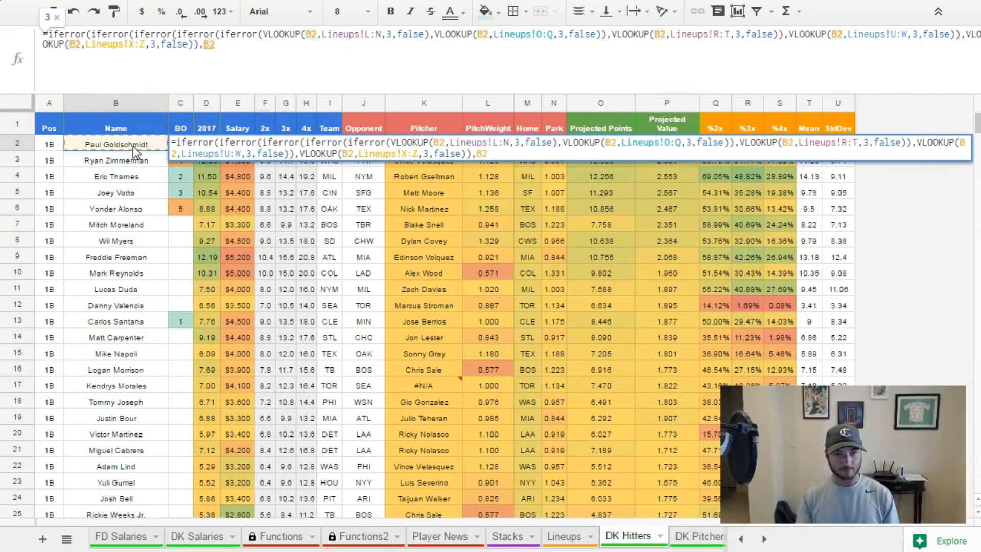
key("BackSpace")
key("BackSpace")
type("VLOOKUP(")
left_click(132, 146)
type(",")
Set the sixth VLOOKUP's range to Lineups!AA1:AC1, with index 3 and false.
left_click(564, 535)
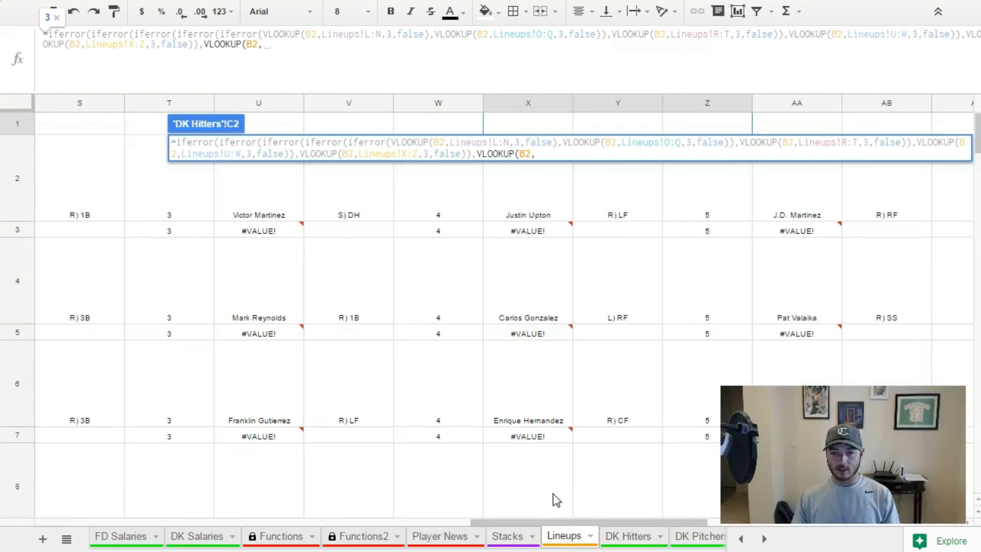
left_click_drag(569, 522, 704, 519)
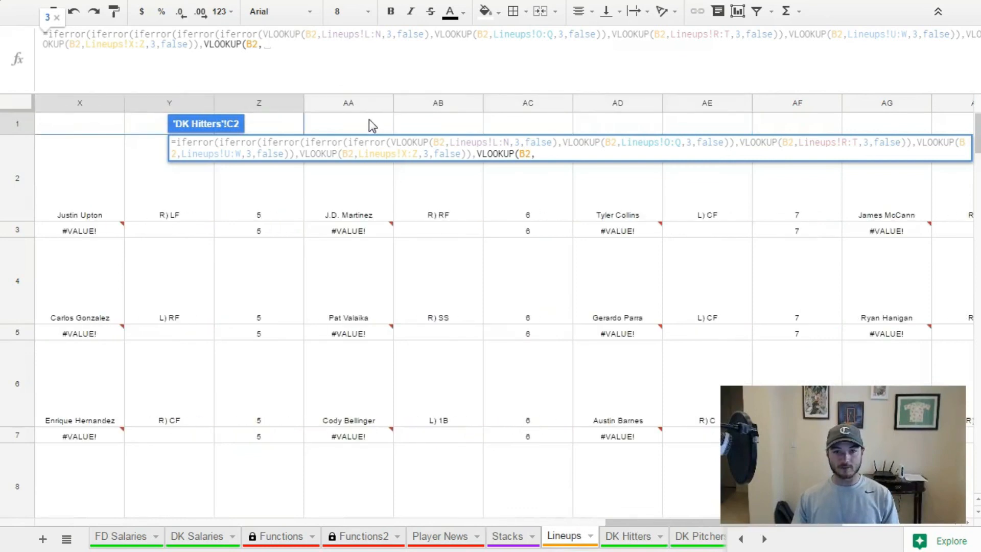
left_click_drag(369, 119, 548, 125)
type(",3,false")
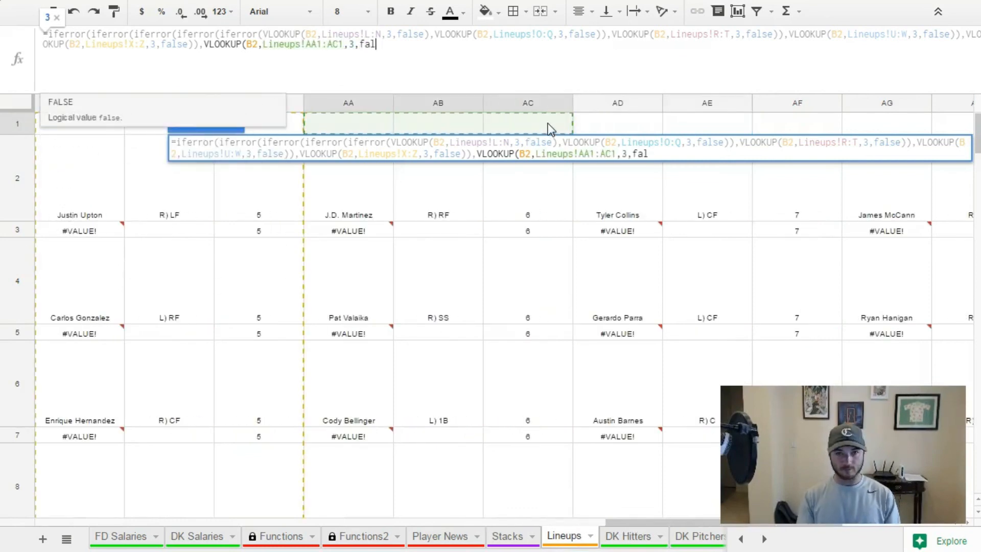
Change the sixth lookup range to the whole columns Lineups!AA:AC and fill the C2 formula down to C15.
left_click(323, 46)
key("BackSpace")
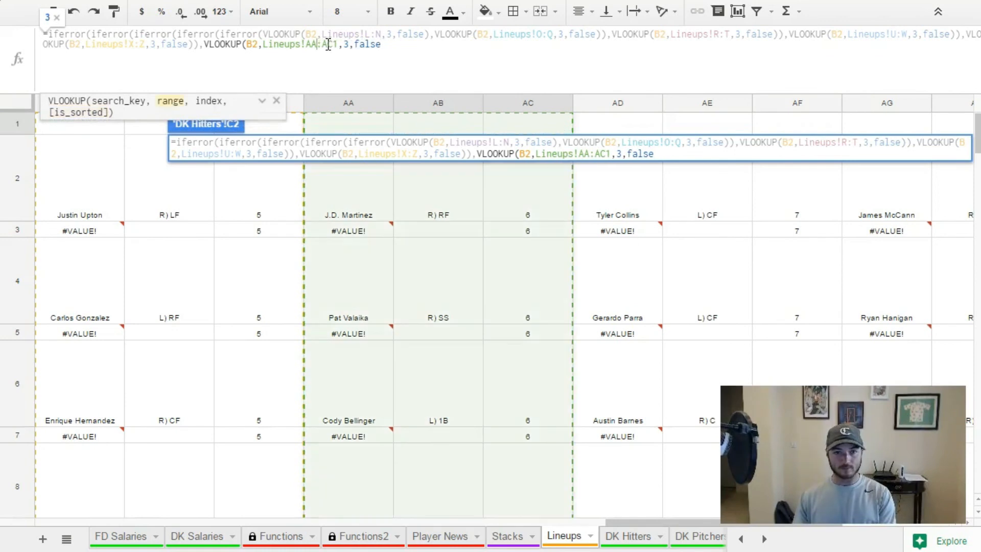
left_click(340, 46)
key("BackSpace")
key("Return")
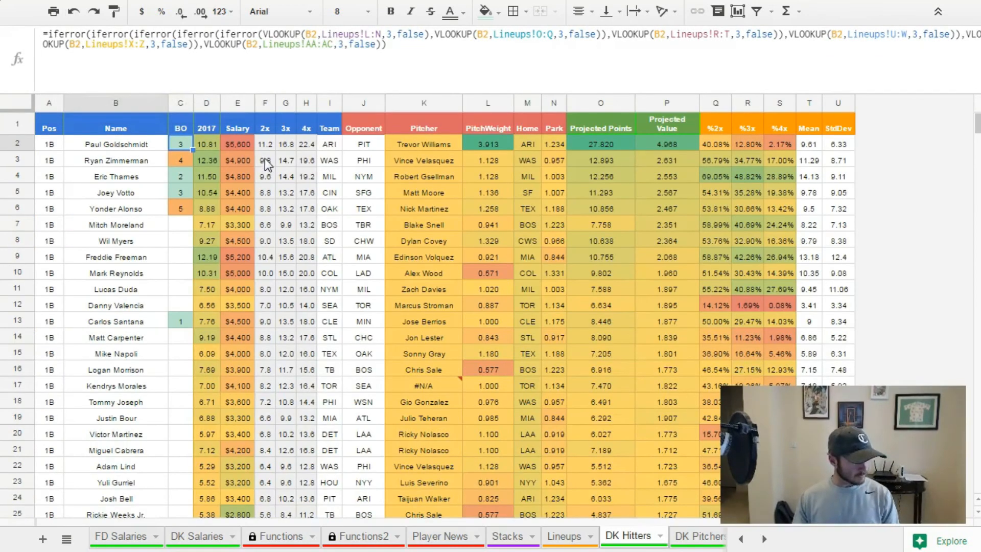
left_click_drag(193, 149, 176, 358)
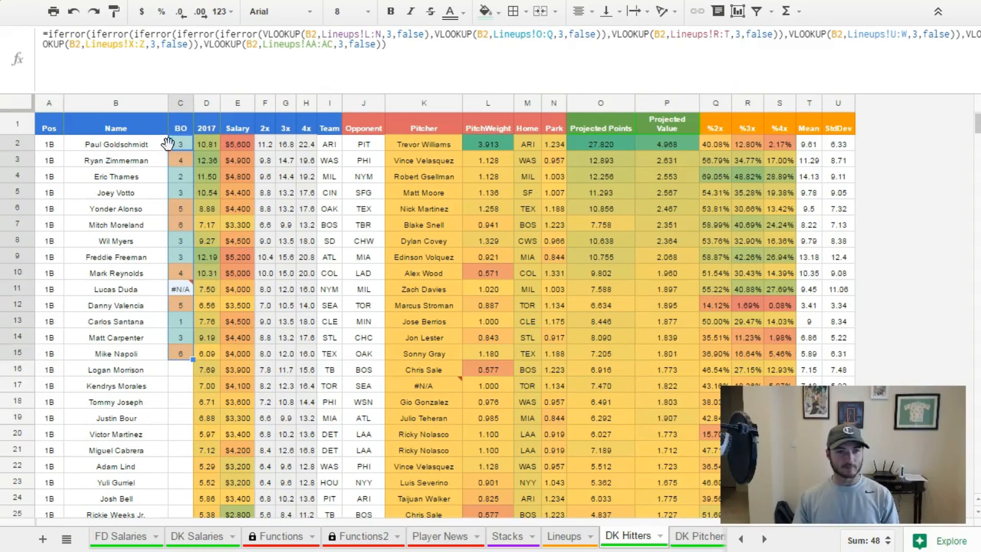
Open a sixth, outer IFERROR at the start of the C2 formula.
left_click(183, 149)
left_click(408, 48)
left_click(48, 34)
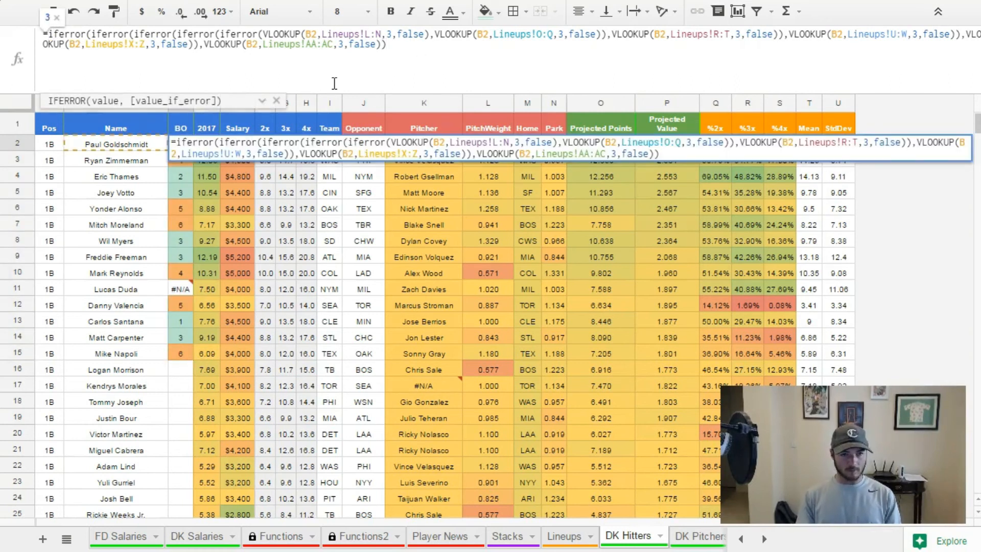
type("iferror(")
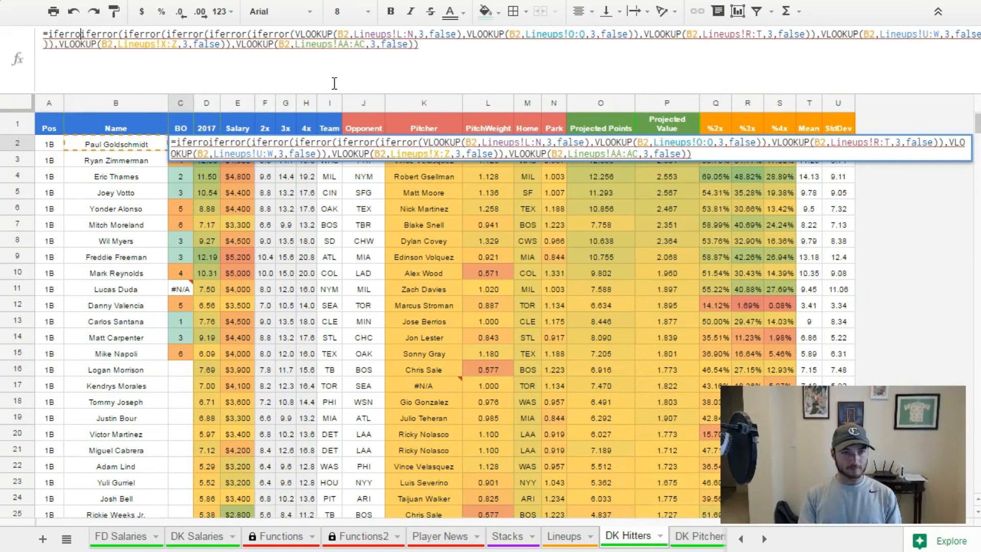
Append a seventh VLOOKUP with search key B2 as the error fallback at the end of the C2 formula.
left_click(449, 34)
left_click(451, 47)
type(",vl")
key("Tab")
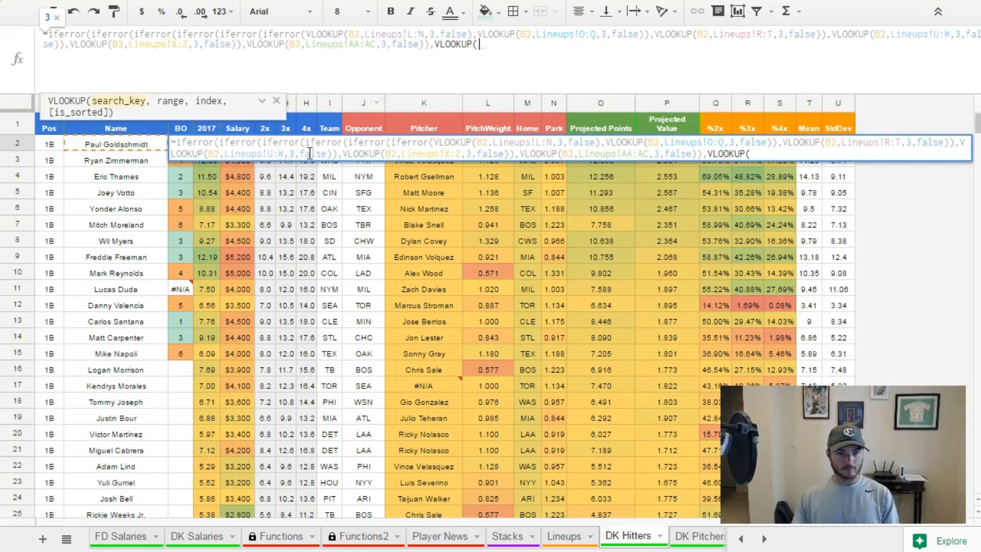
left_click(129, 145)
type(",")
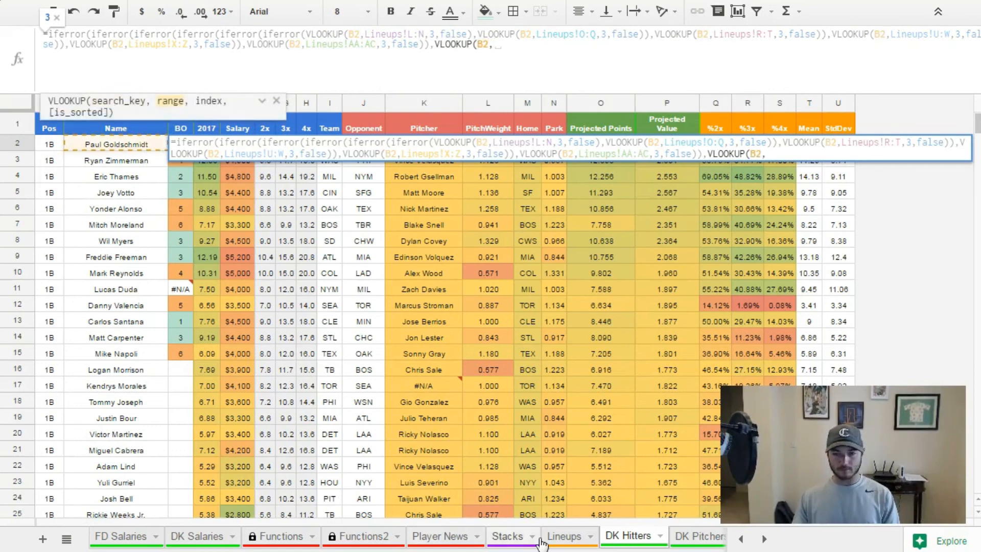
Complete the seventh VLOOKUP with the whole-column range Lineups!AD:AF, index 3 and false.
left_click(564, 538)
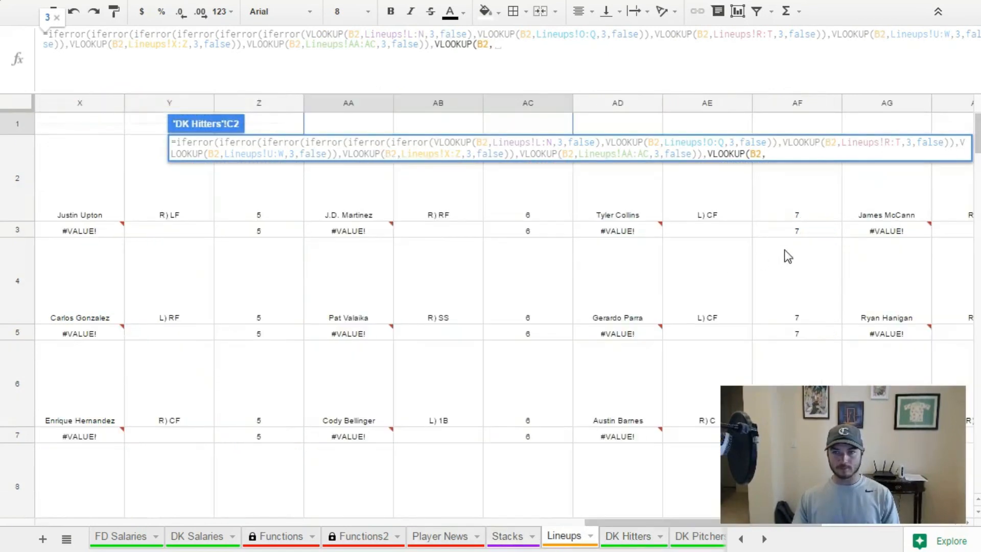
left_click_drag(635, 124, 762, 124)
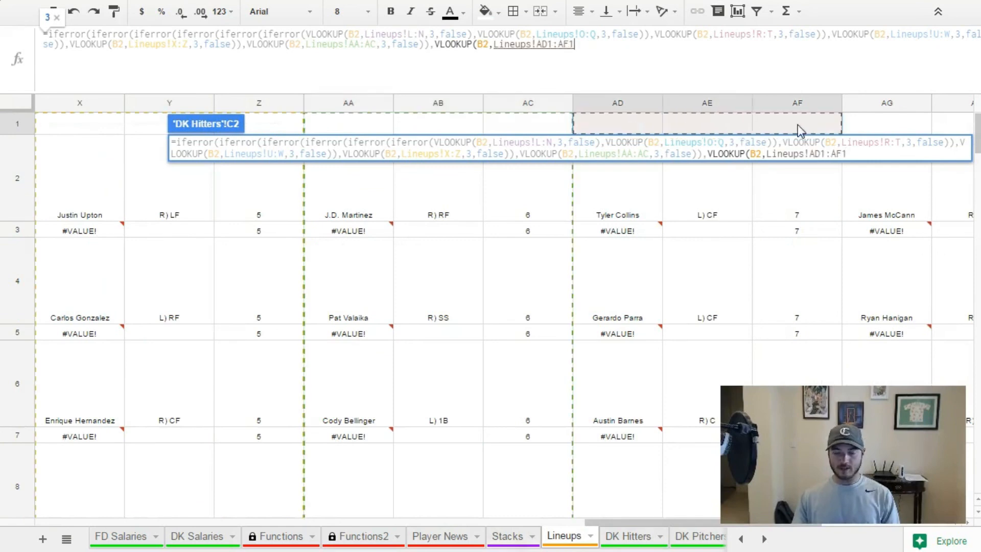
type(",3,false")
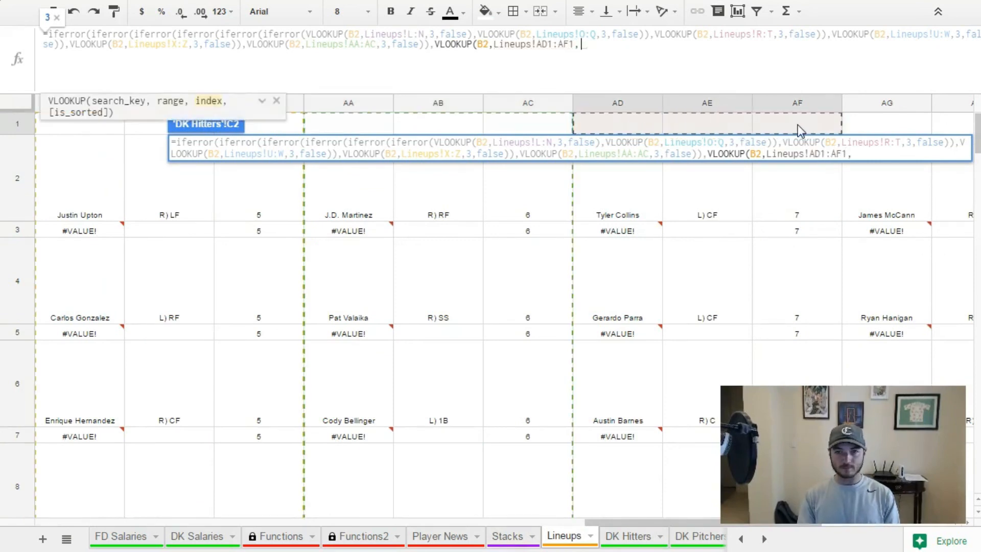
left_click(560, 45)
key("BackSpace")
left_click(568, 45)
key("BackSpace")
key("Return")
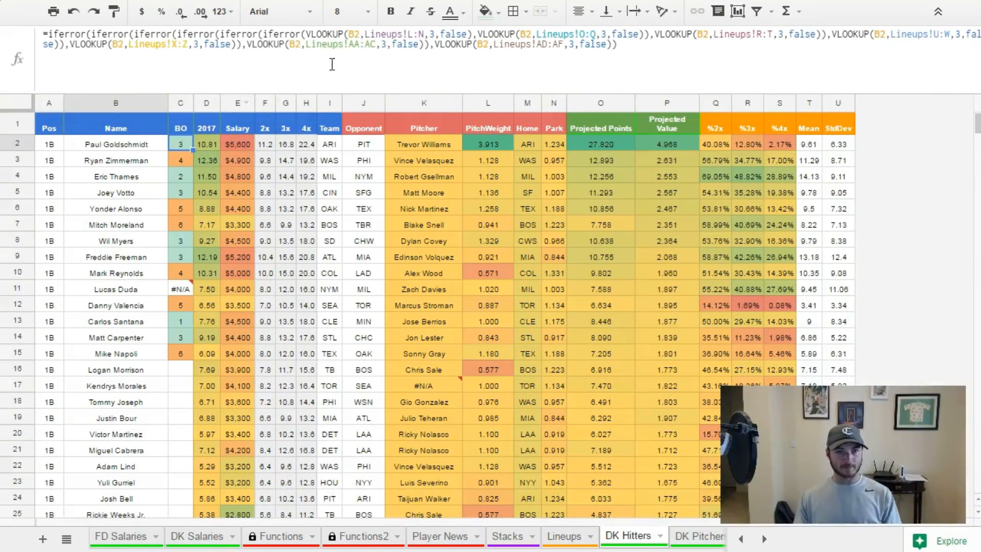
left_click(47, 35)
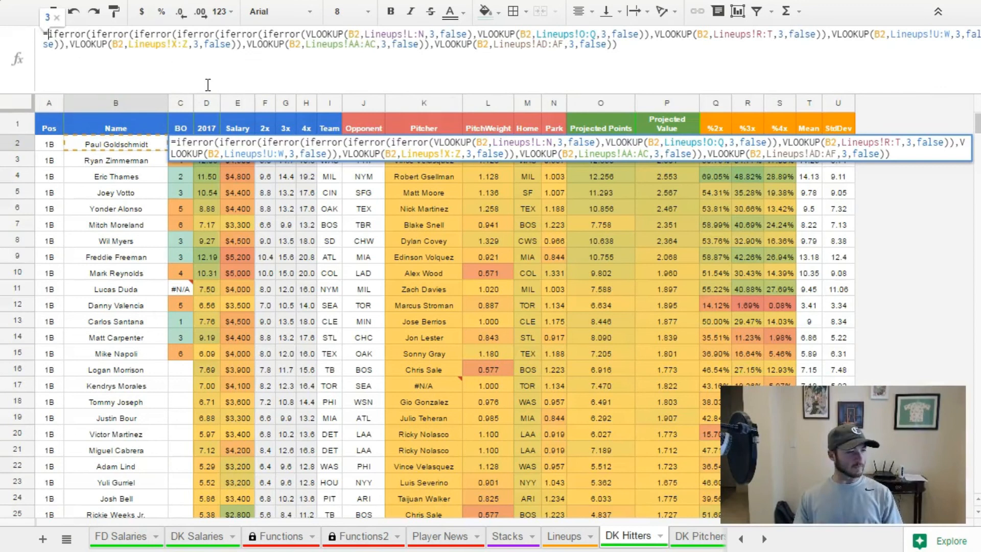
left_click(130, 253)
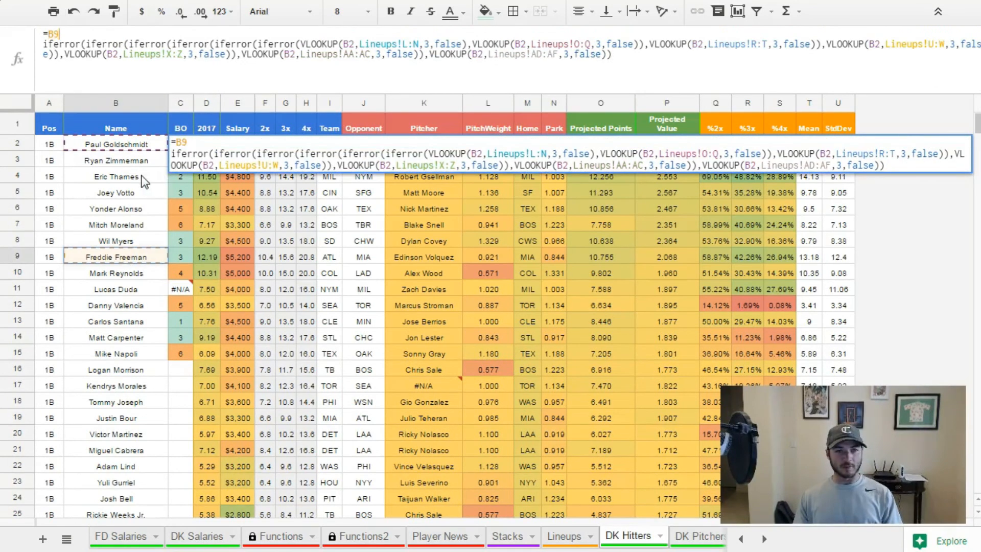
key("Escape")
Fill the C2 formula with the seventh lookup down to C15.
left_click_drag(197, 275, 188, 361)
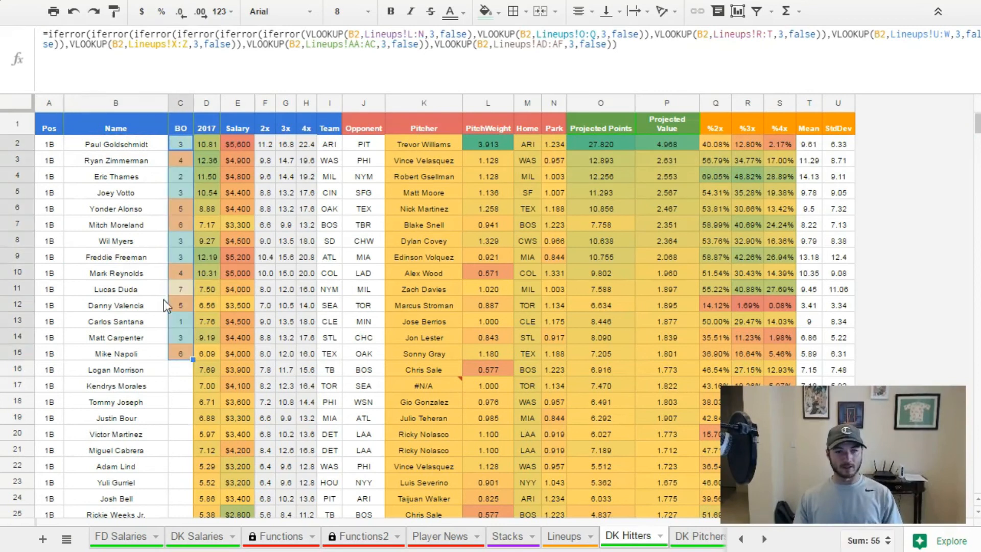
Wrap the C2 formula in a seventh IFERROR and append an eighth VLOOKUP with search key B2.
left_click(48, 35)
type("iferror(")
left_click(683, 65)
type(",")
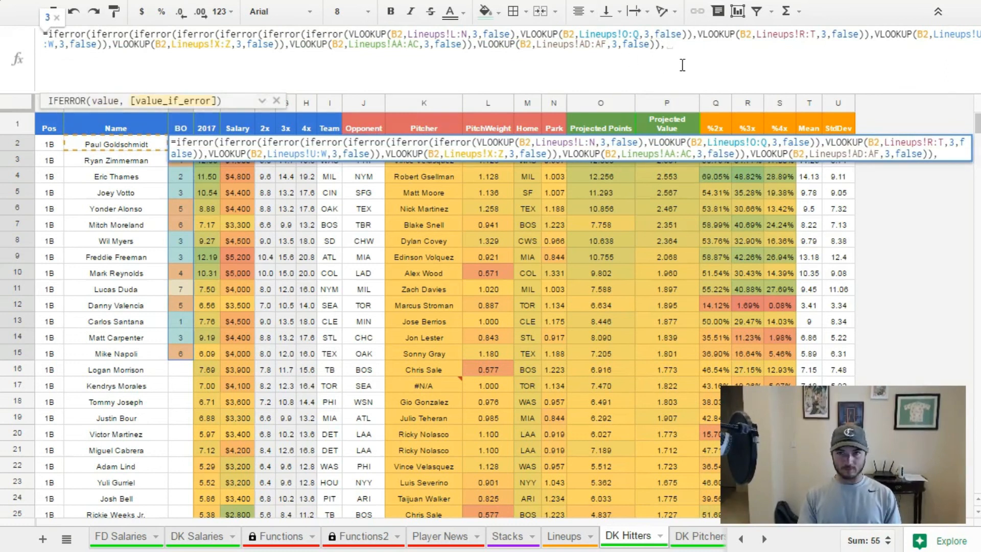
type("VLOOKUP(")
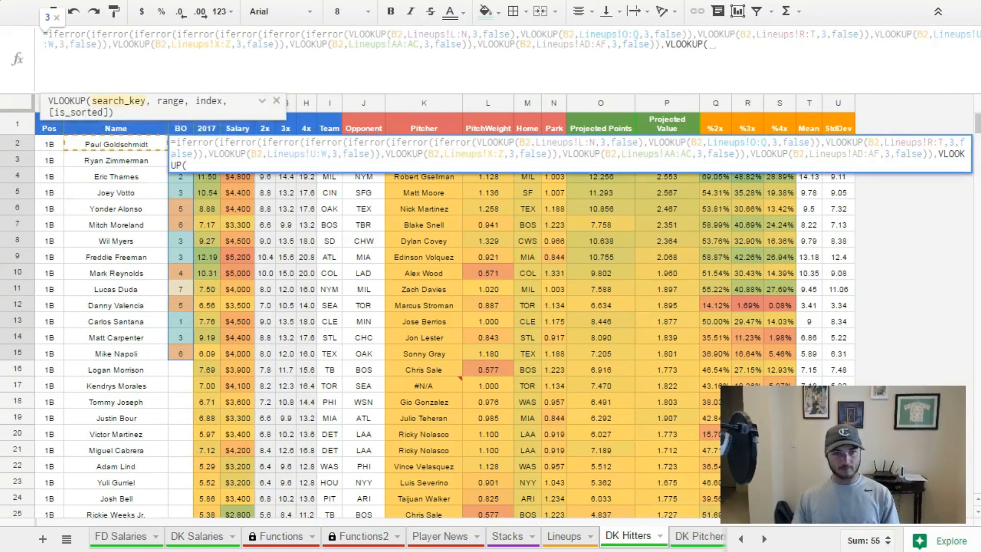
left_click(122, 144)
type(",")
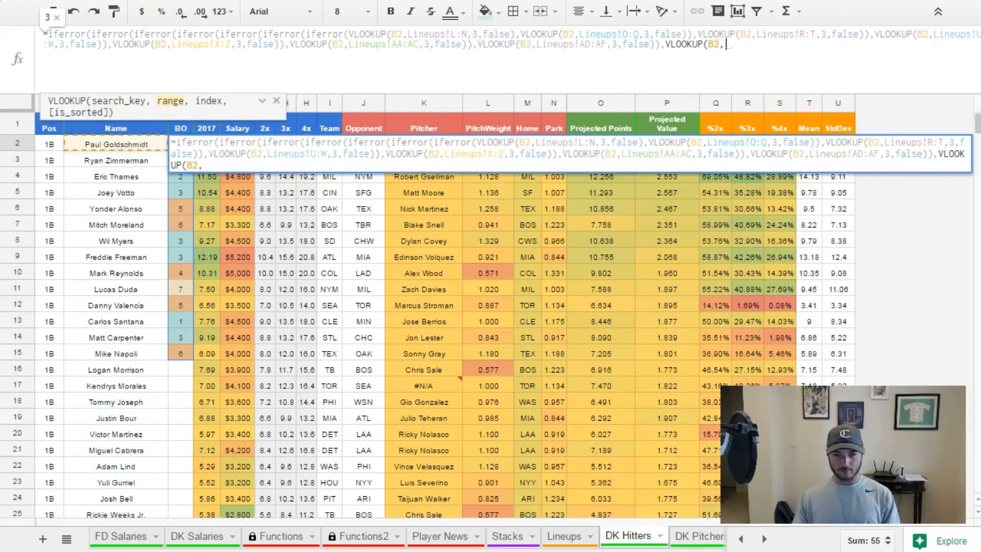
Complete the eighth VLOOKUP with the whole-column range Lineups!AG:AI, index 3 and false.
left_click(566, 536)
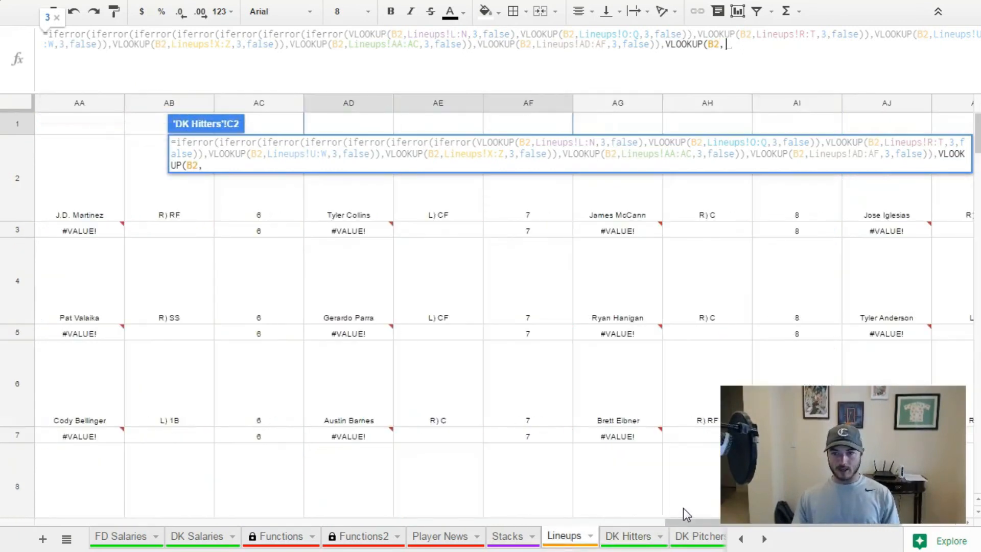
scroll(683, 508, "right", 1)
left_click_drag(538, 118, 717, 124)
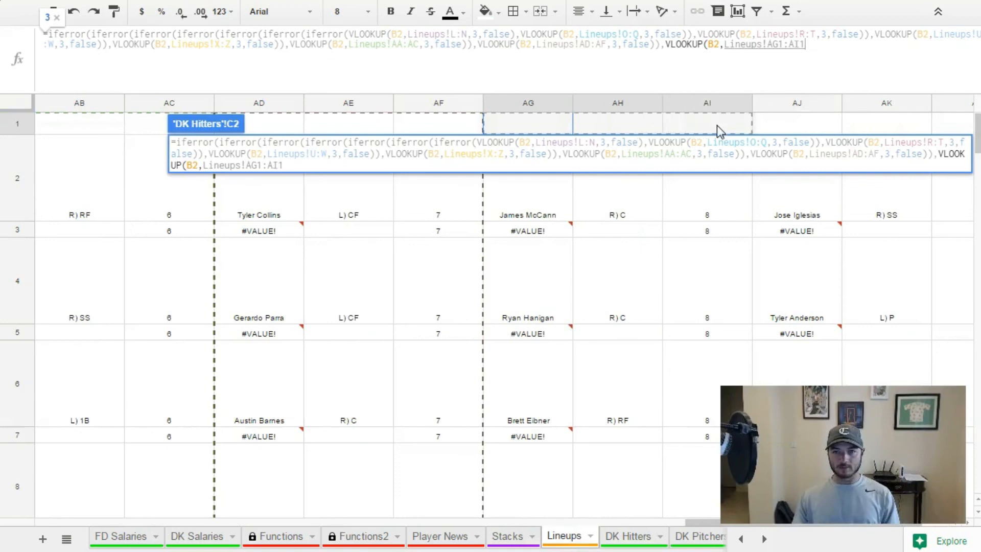
type(",3,false")
left_click(782, 44)
key("BackSpace")
left_click(796, 45)
key("BackSpace")
key("Return")
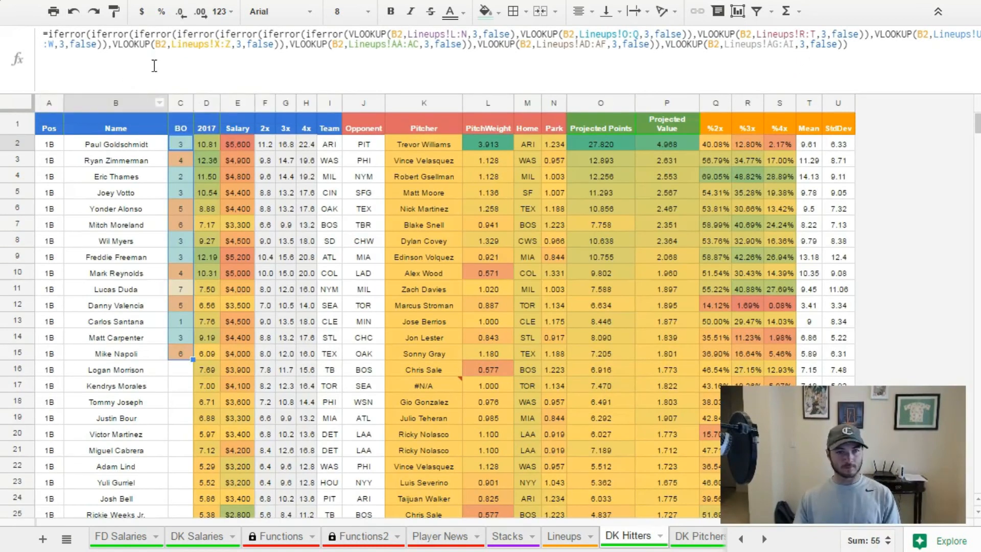
Wrap the C2 formula in an eighth IFERROR and append a ninth VLOOKUP with search key B2.
left_click(48, 34)
type("iferror(")
left_click(953, 53)
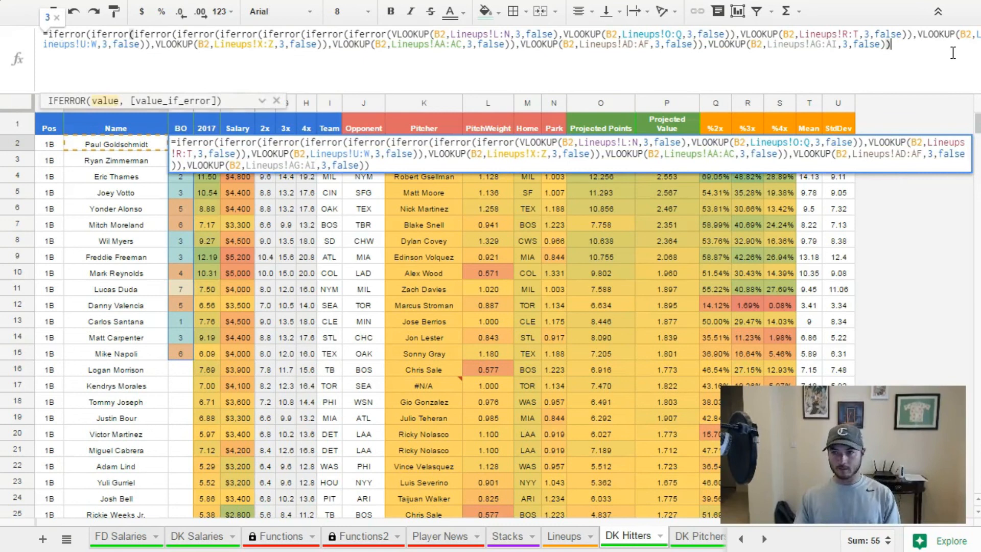
type(",VLOOKUP(")
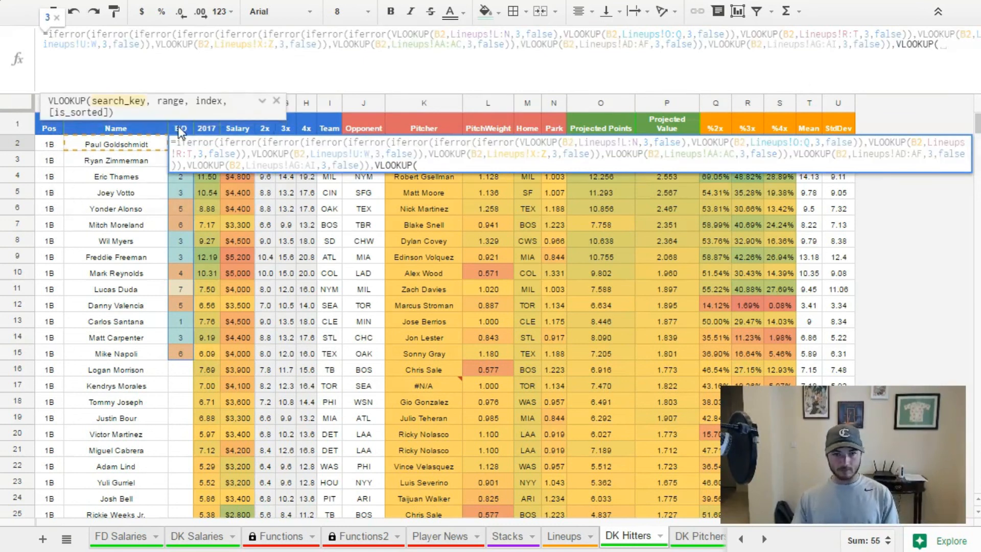
left_click(116, 144)
type(",")
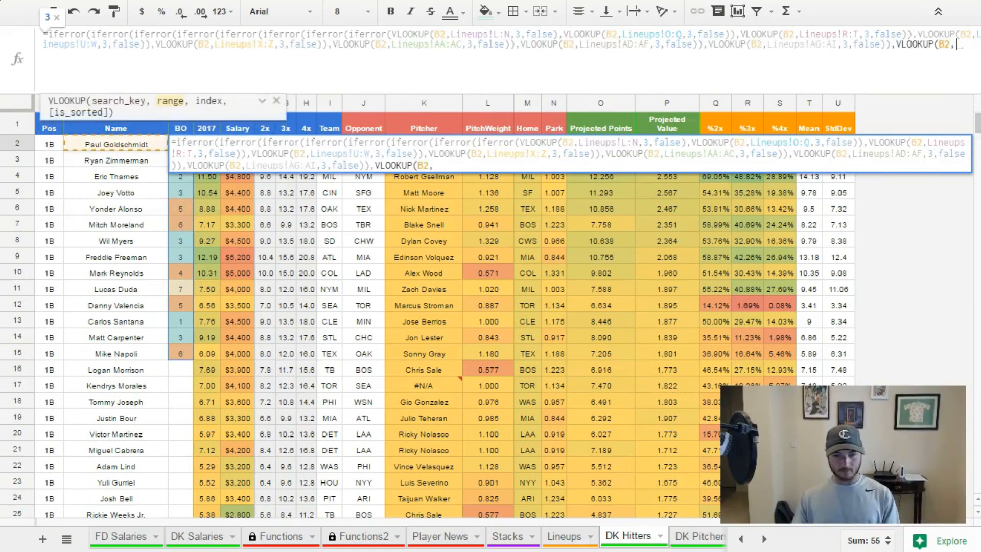
Complete the ninth VLOOKUP with the whole-column range Lineups!AJ:AL, index 3 and false.
left_click(584, 541)
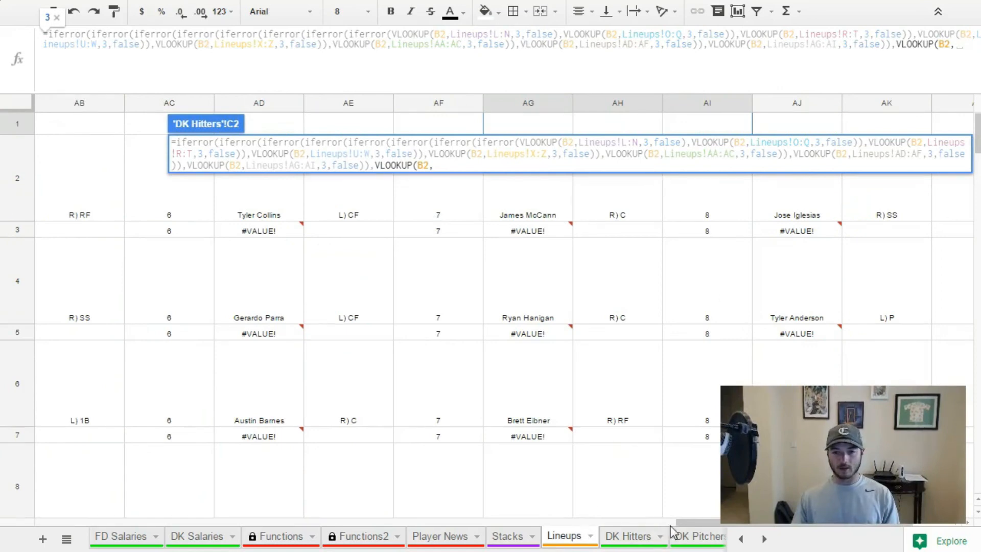
left_click_drag(698, 522, 741, 516)
left_click_drag(646, 124, 787, 120)
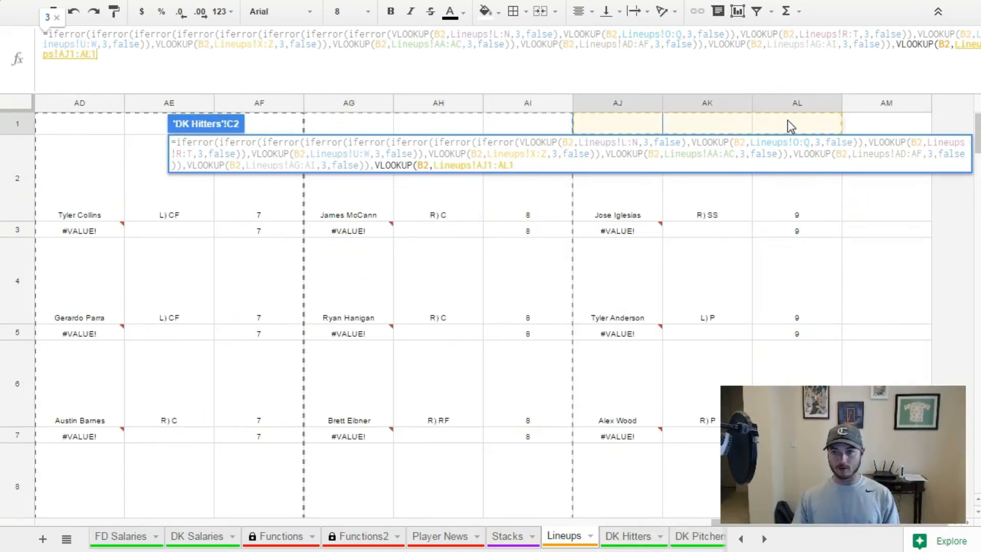
type(",3,false")
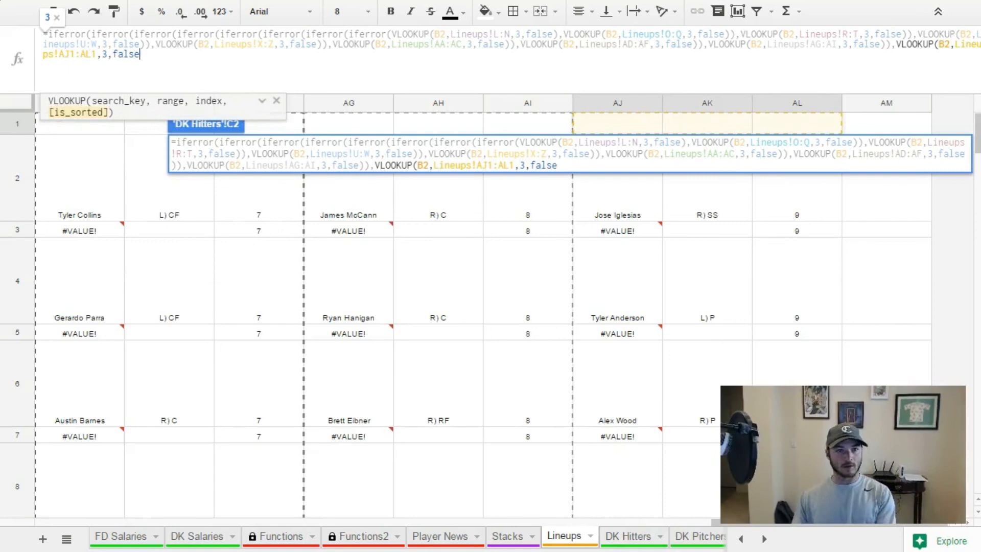
left_click(70, 54)
key("Delete")
left_click(93, 54)
key("BackSpace")
key("Return")
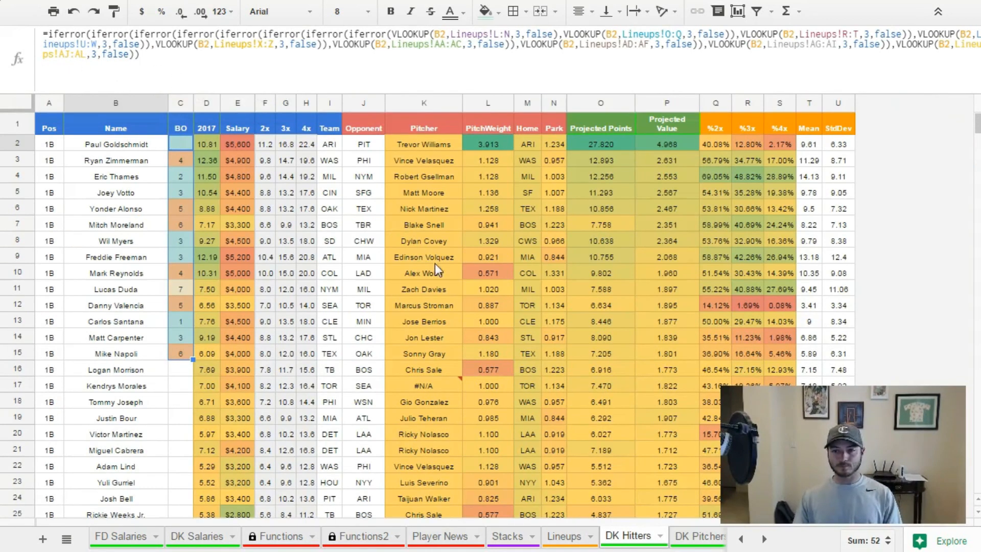
Fill the finished C2 batting-order formula down the BO column through C96.
left_click(188, 146)
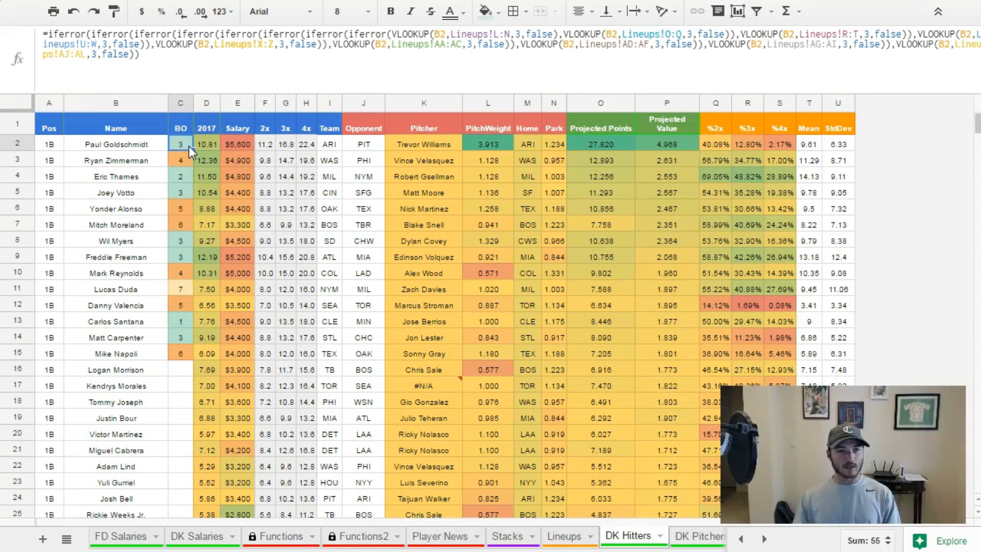
scroll(209, 222, "down", 7)
left_click_drag(190, 149, 183, 394)
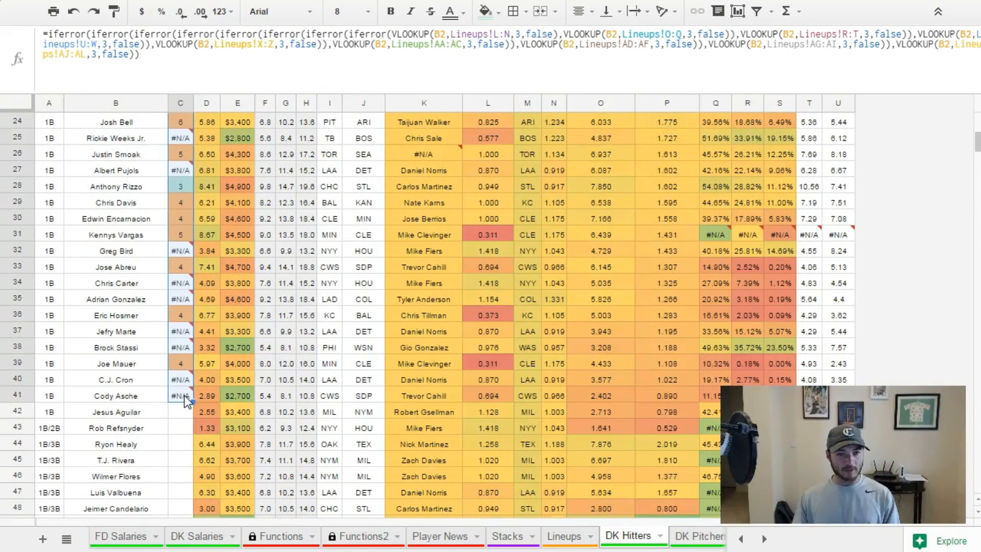
scroll(190, 409, "down", 6)
left_click_drag(189, 400, 192, 462)
scroll(194, 453, "down", 6)
scroll(193, 456, "down", 6)
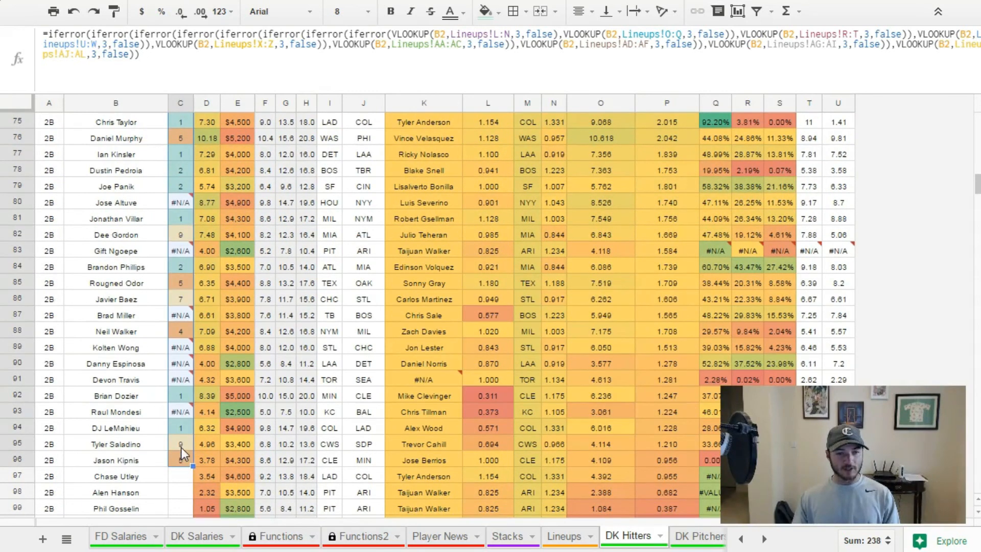
Continue filling the batting-order formula from C95 down through C154.
left_click(181, 447)
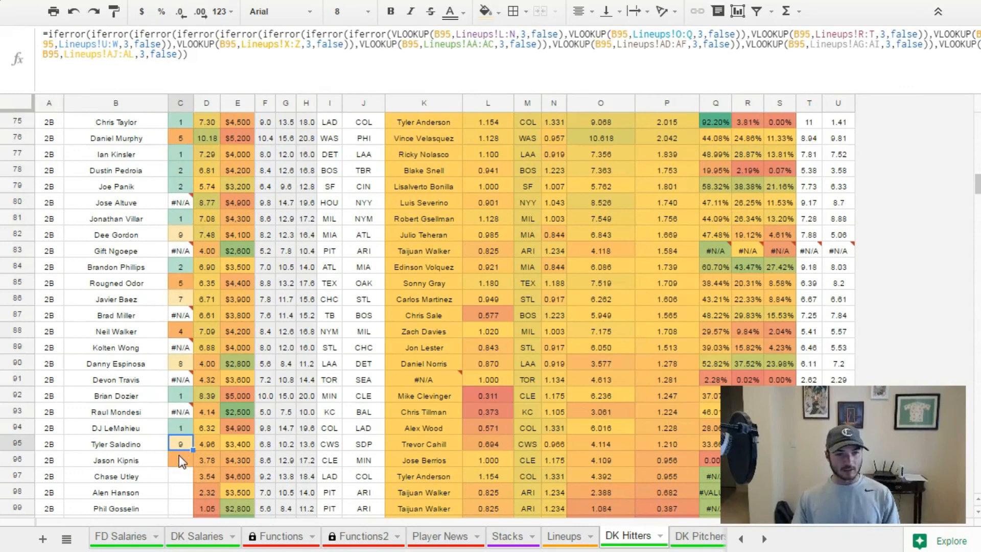
left_click(173, 237)
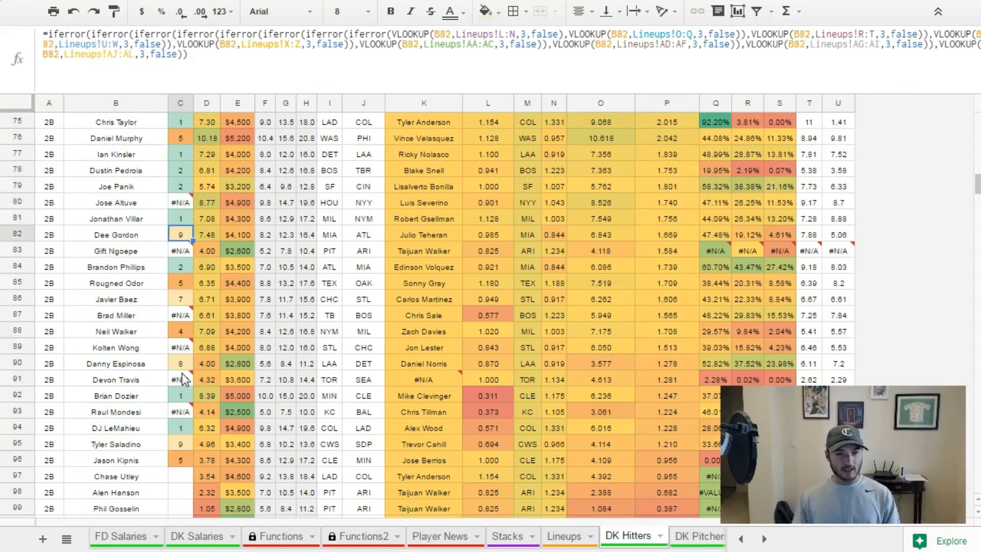
left_click(180, 447)
scroll(191, 458, "down", 8)
left_click(192, 458, "shift")
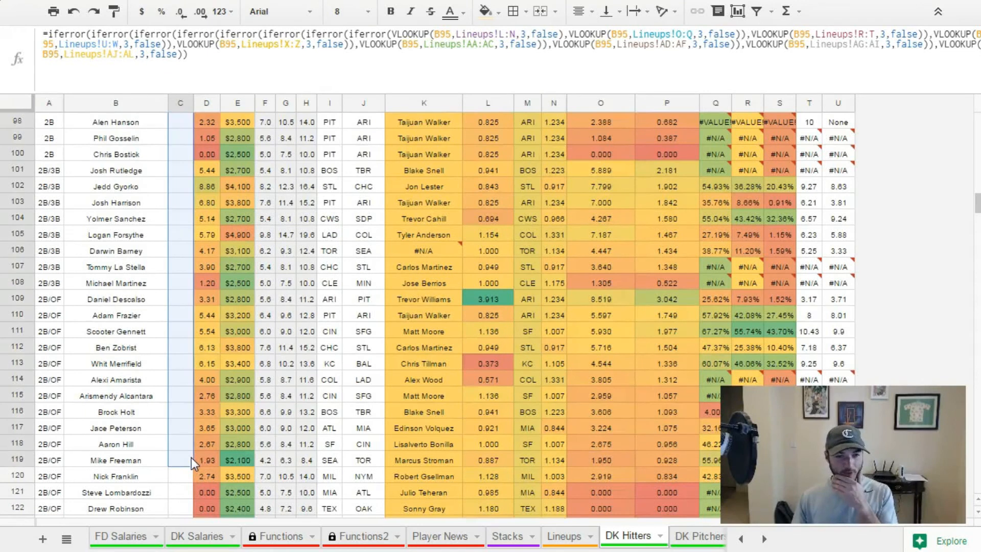
key("ctrl+d")
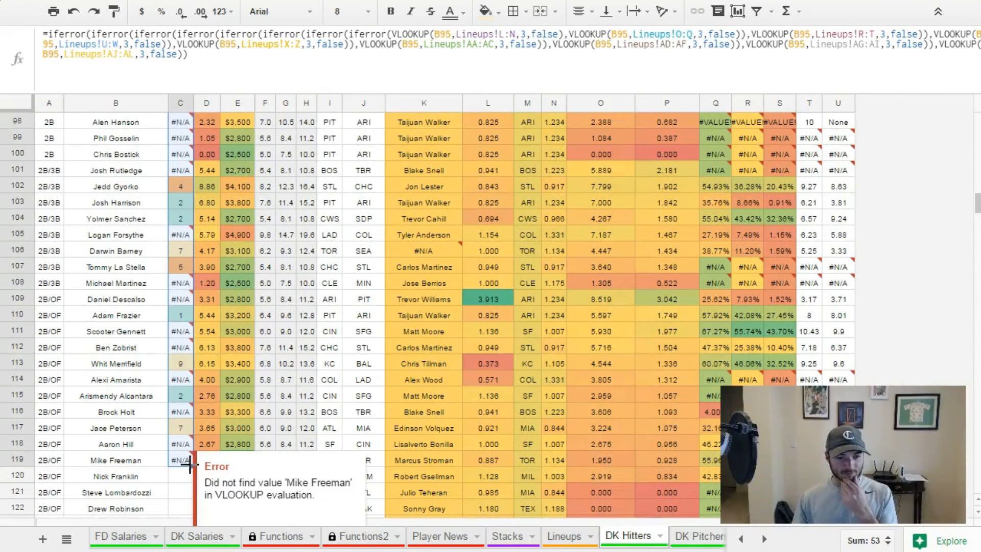
scroll(191, 466, "down", 10)
left_click(191, 476, "shift")
key("ctrl+d")
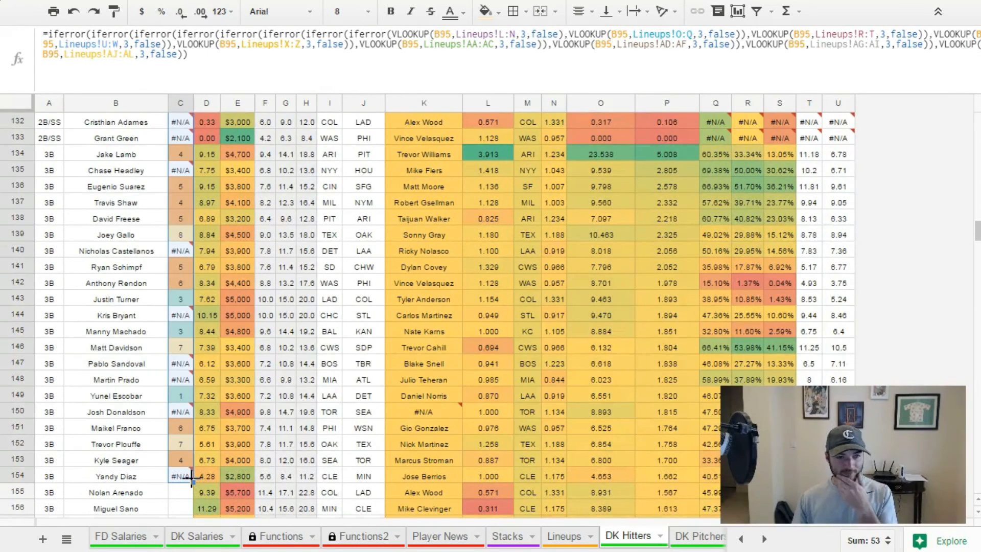
Wrap the batting-order formula in C139 in another IFERROR that returns "X" as the value if error.
left_click(180, 235)
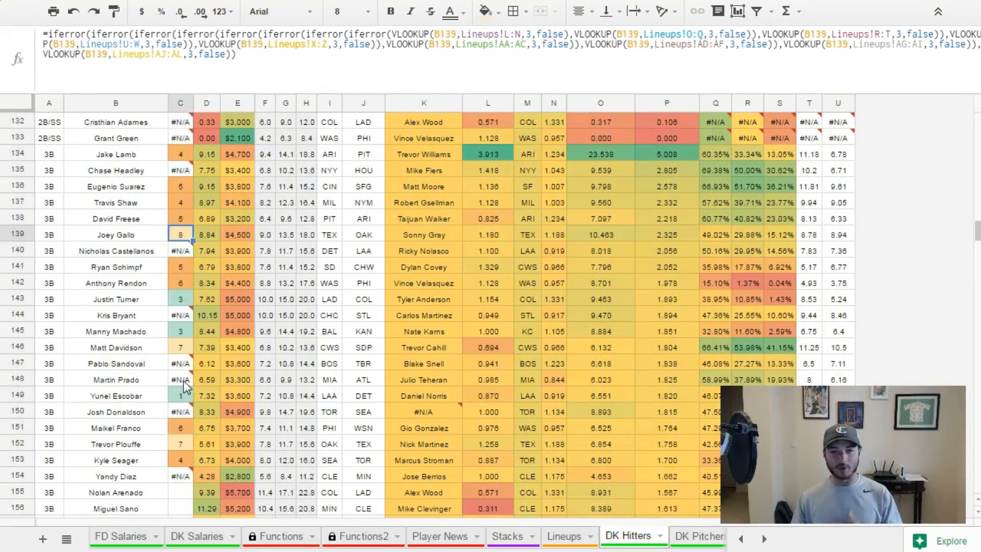
scroll(145, 434, "up", 20)
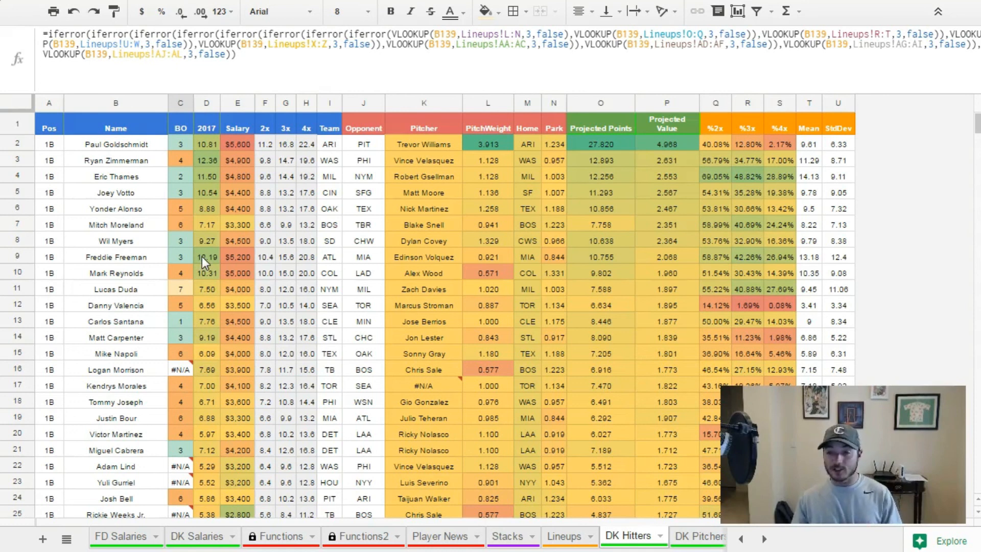
left_click(57, 37)
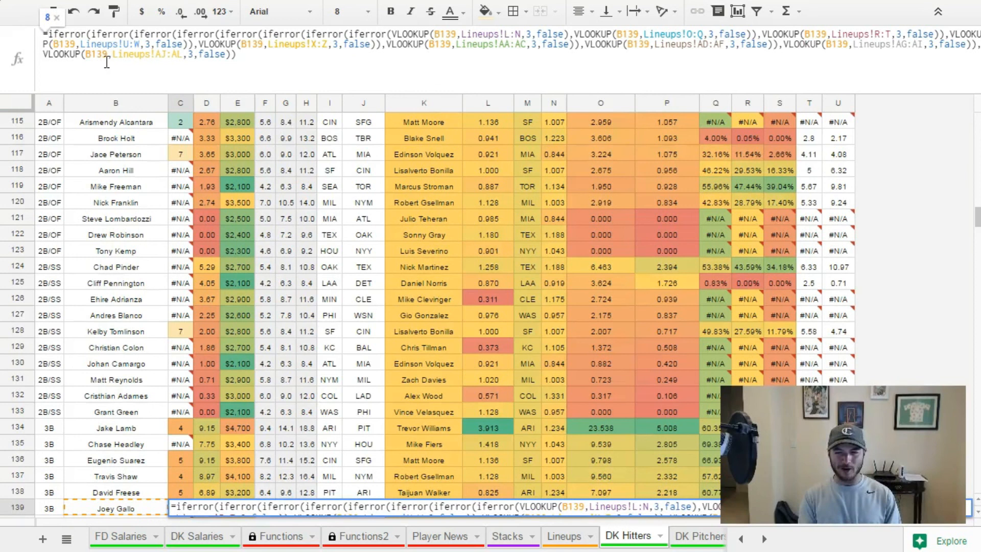
type("iferror(")
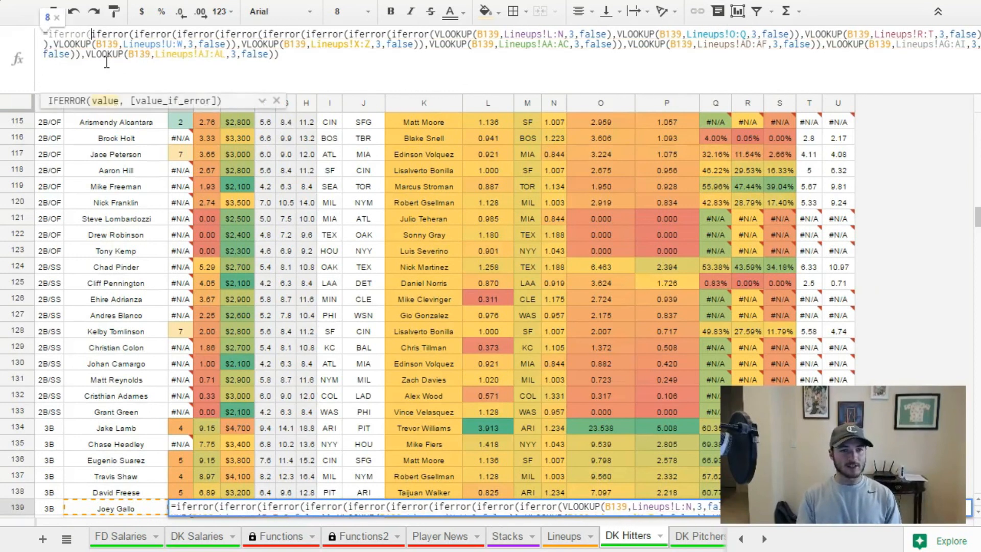
left_click(328, 57)
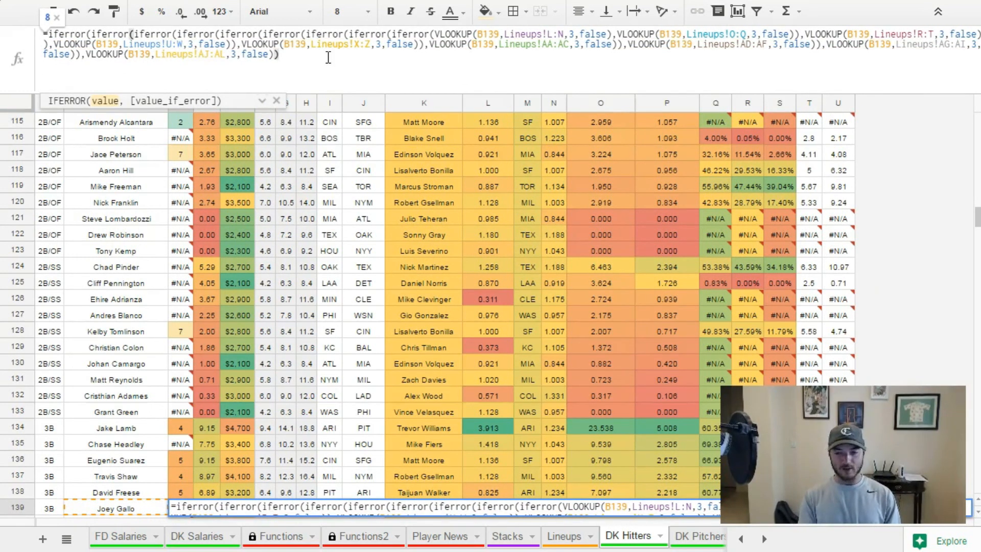
type(",\"X")
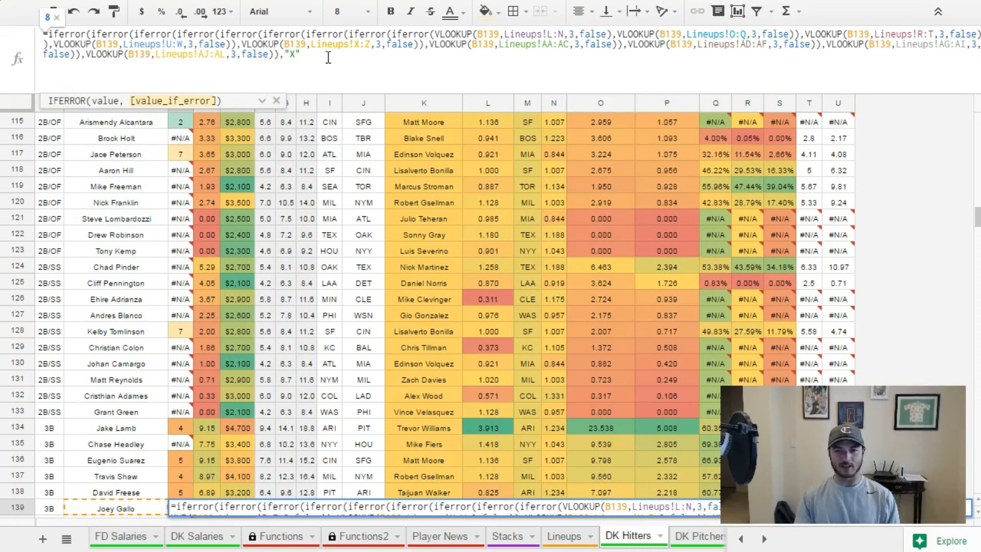
key("Return")
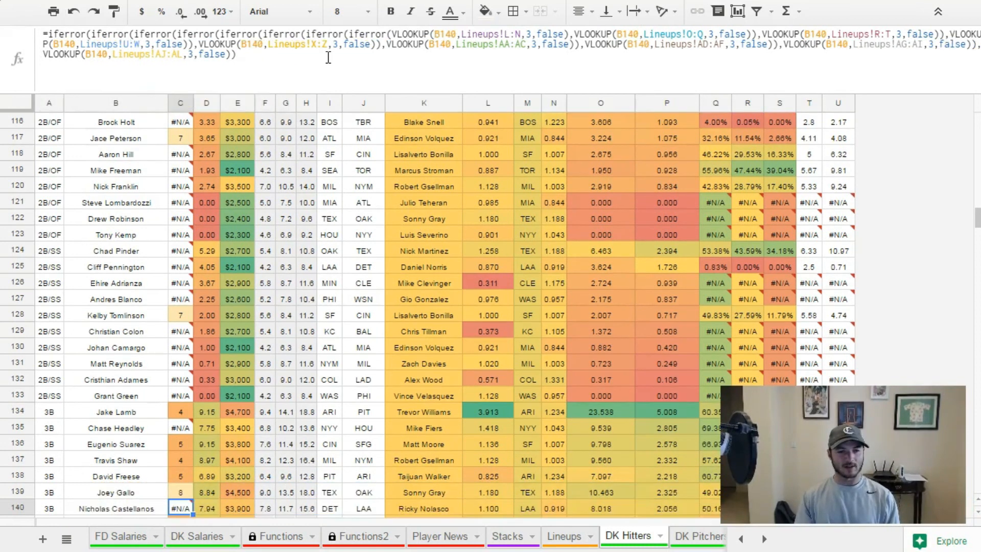
Fill the C139 formula with the "X" fallback up the BO column through C2.
scroll(246, 318, "down", 4)
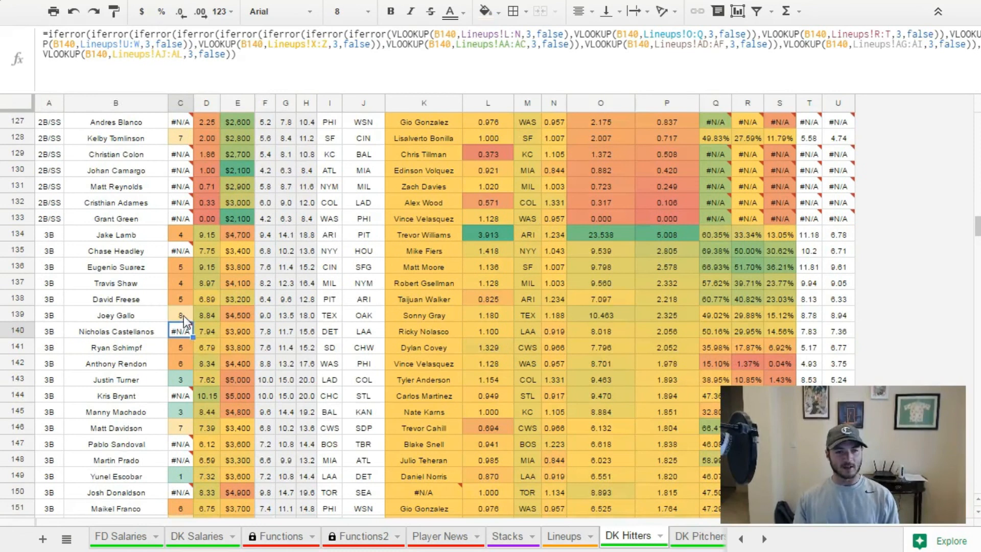
left_click(183, 315)
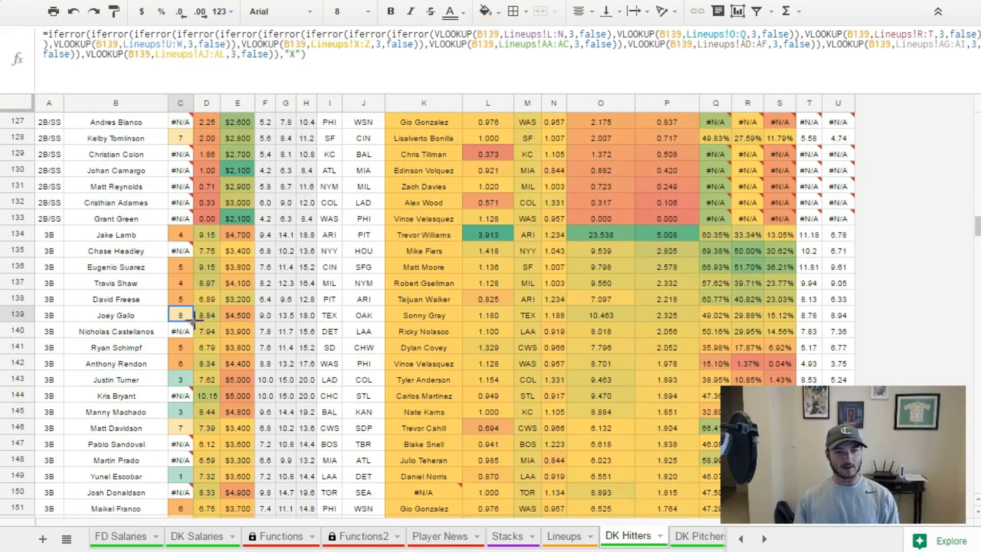
scroll(191, 321, "up", 20)
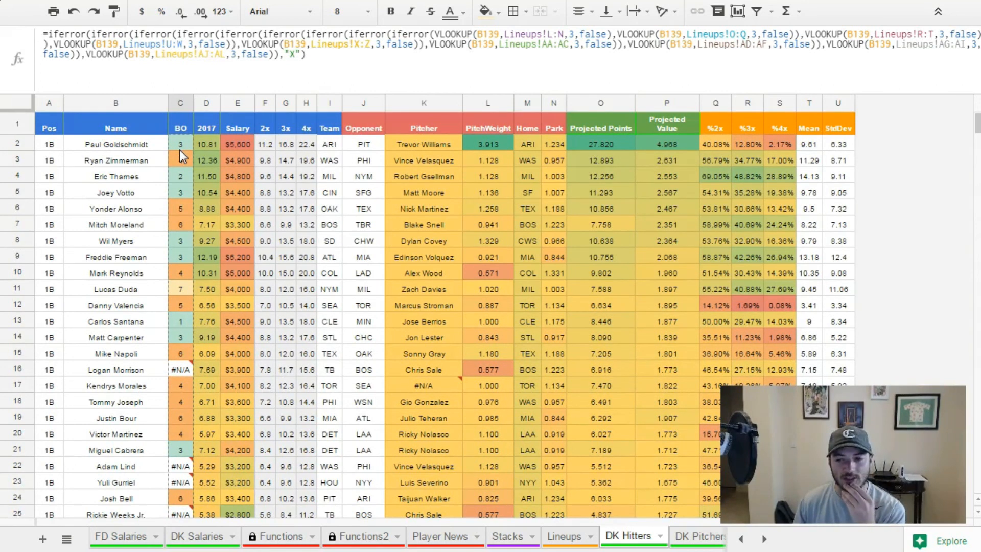
left_click_drag(179, 149, 180, 150)
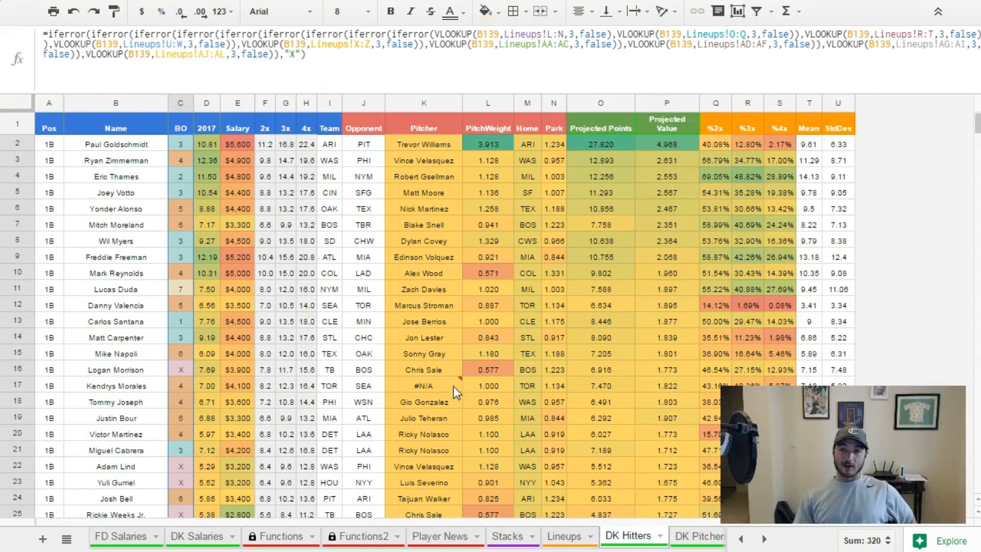
Examine the 1-4, 5-9 and 1-9 team projections and their SUMIF formulas in the Stacks sheet, and return to DK Hitters.
mouse_move(453, 385)
left_click(511, 535)
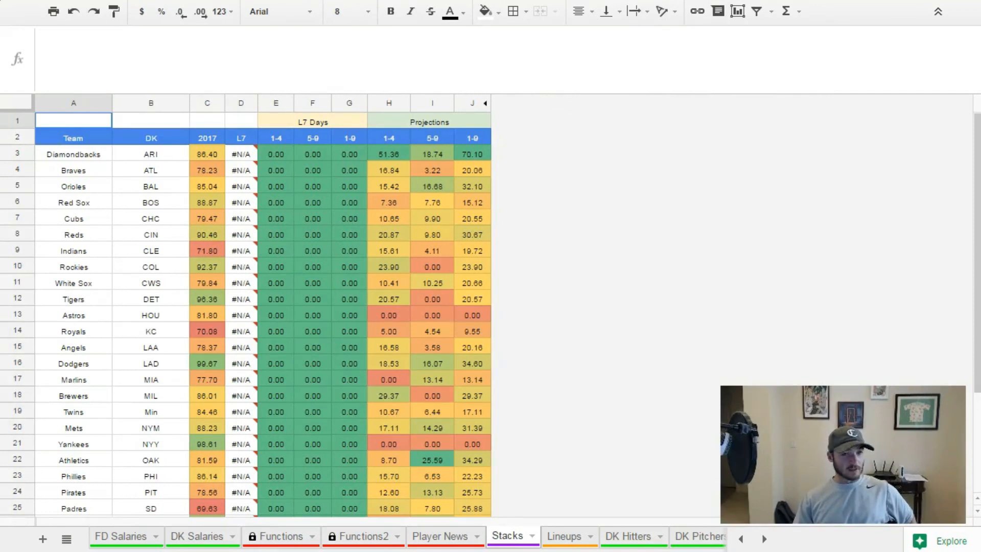
left_click(433, 254)
left_click(450, 315)
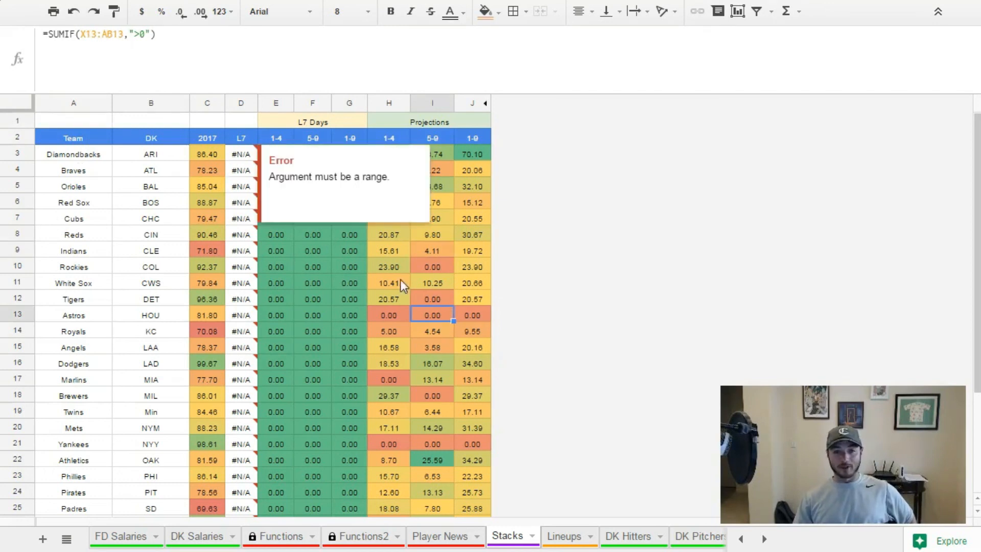
left_click(428, 280)
left_click_drag(379, 155, 479, 443)
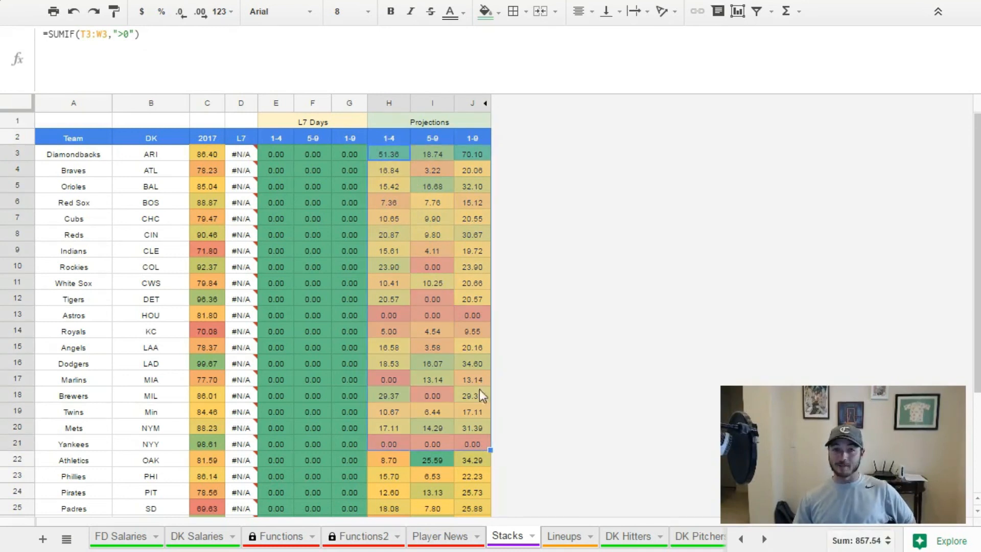
left_click(389, 153)
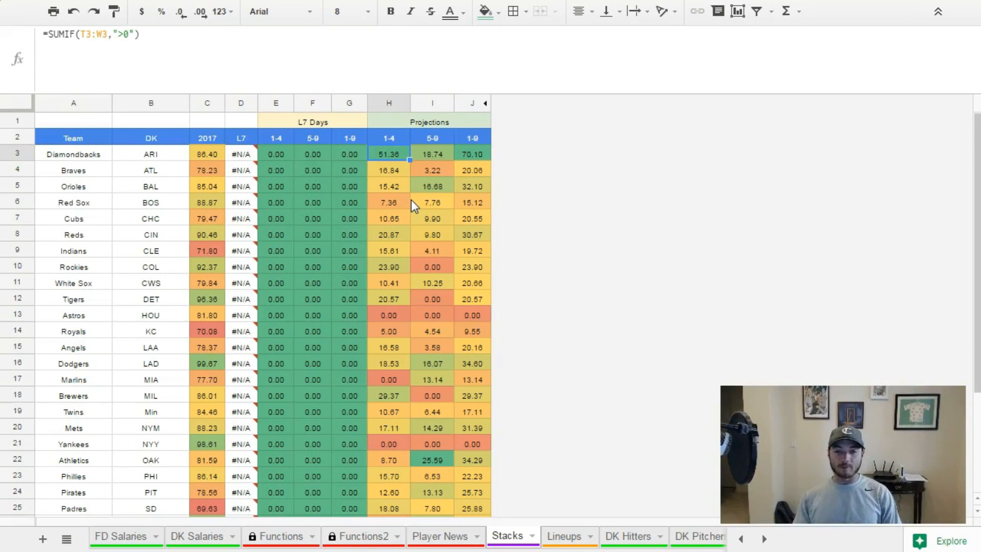
left_click(559, 539)
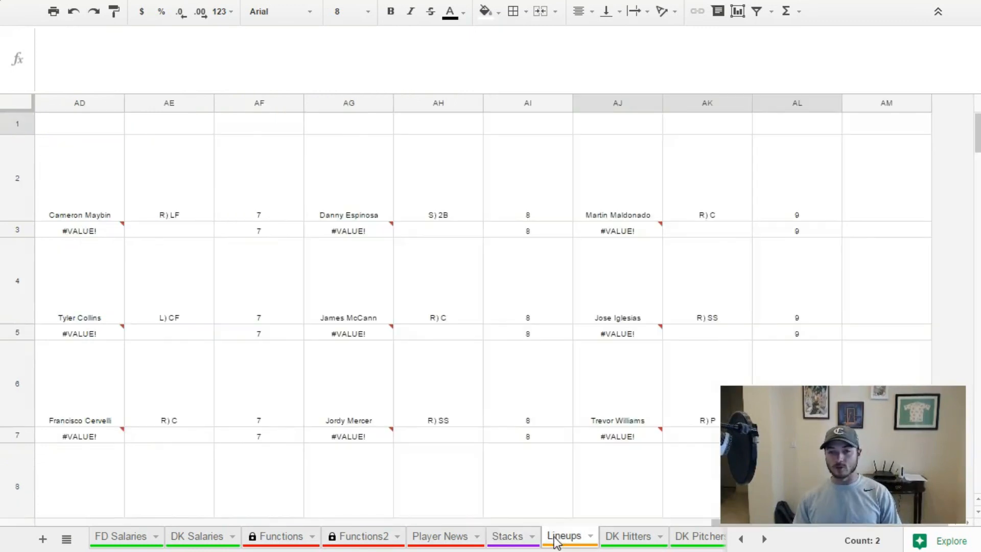
left_click(629, 537)
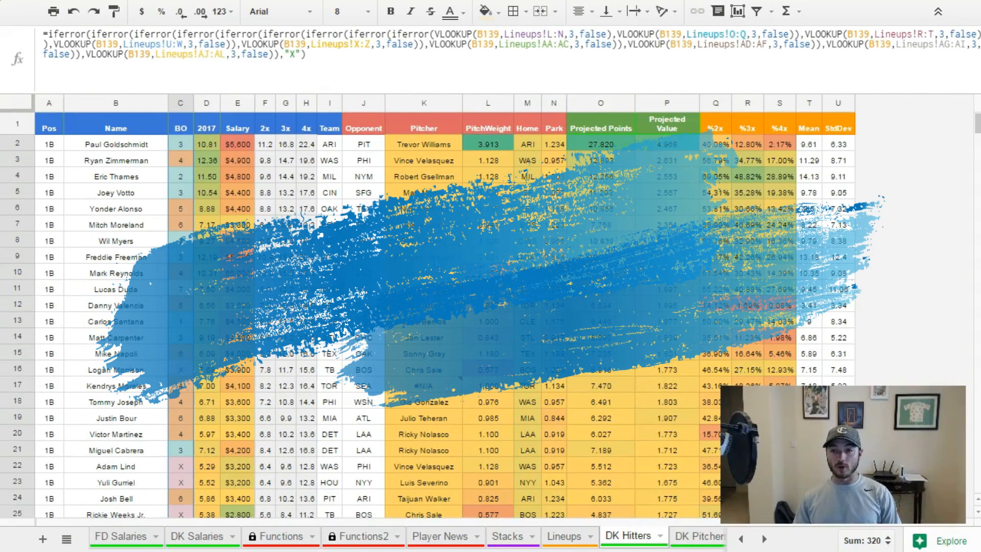